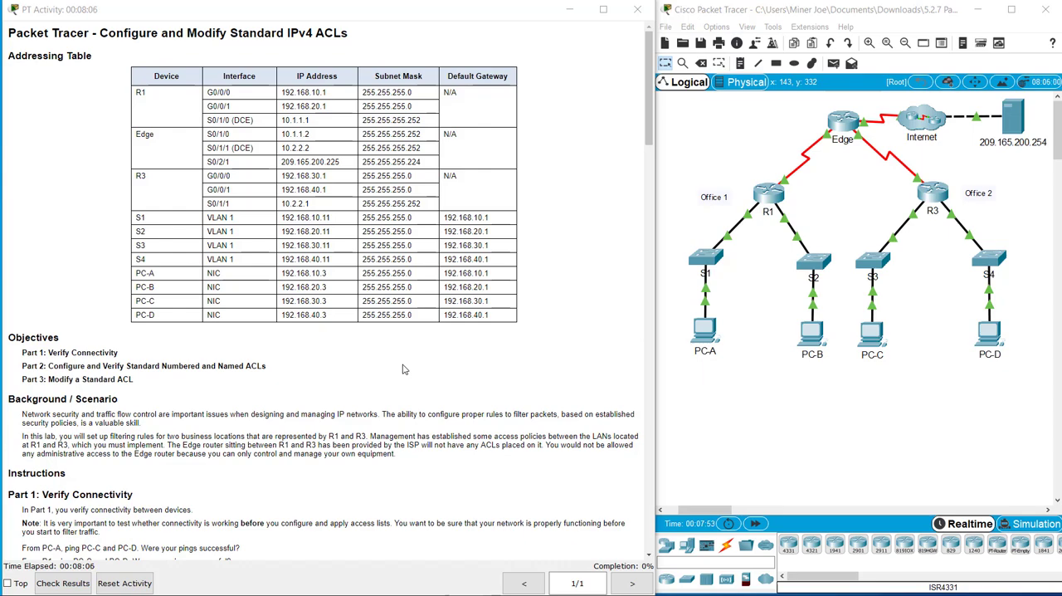
Step: Review the instructions for configuring numbered standard ACL 1 on R3 and locate its interface g0/0/0 in the topology
scroll(403, 369, down, 5)
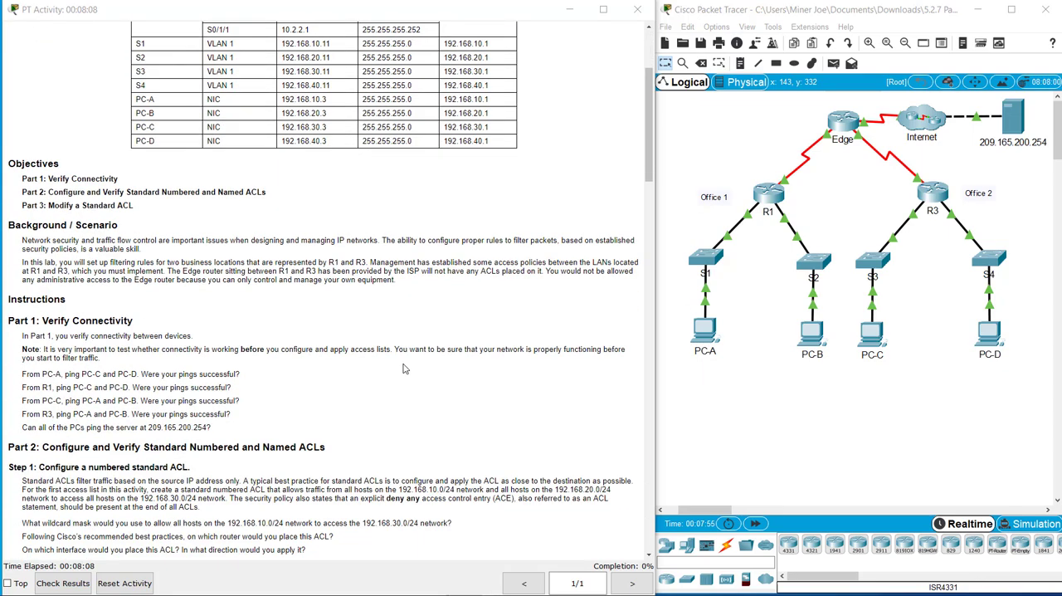
scroll(404, 369, down, 9)
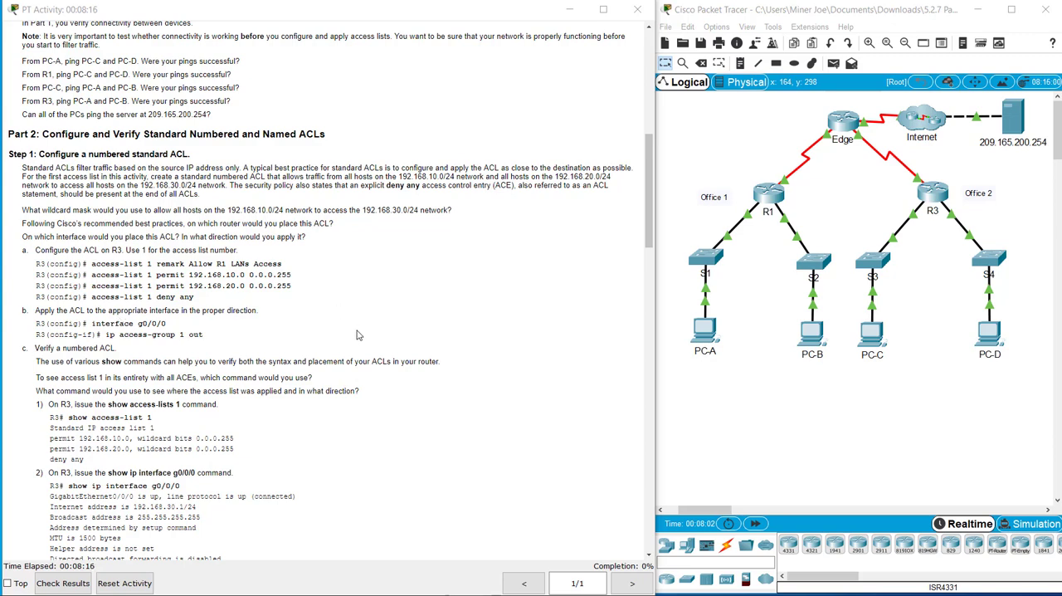
scroll(357, 334, up, 1)
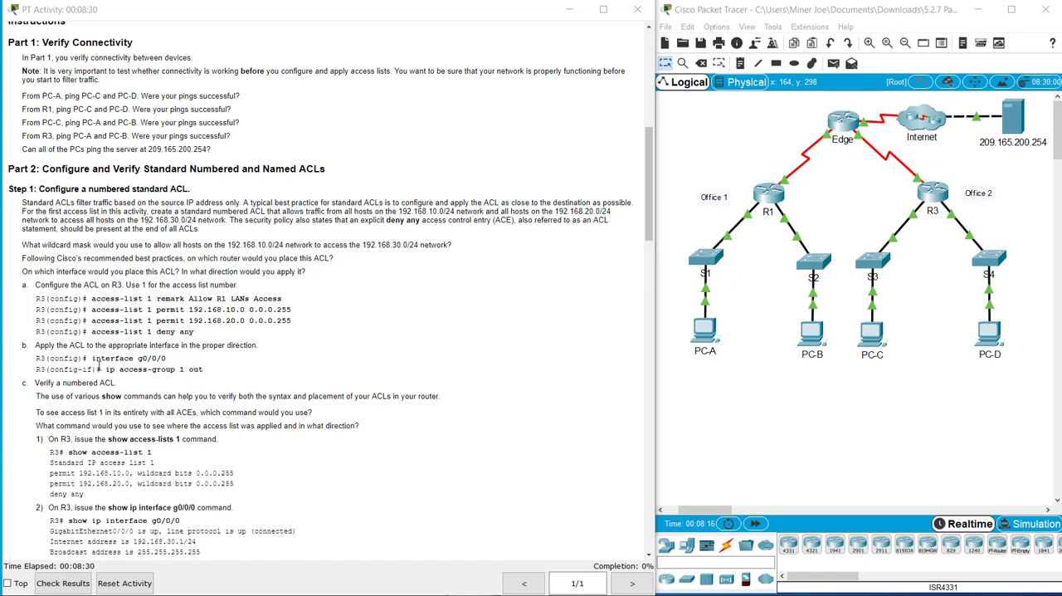
drag(91, 358, 169, 359)
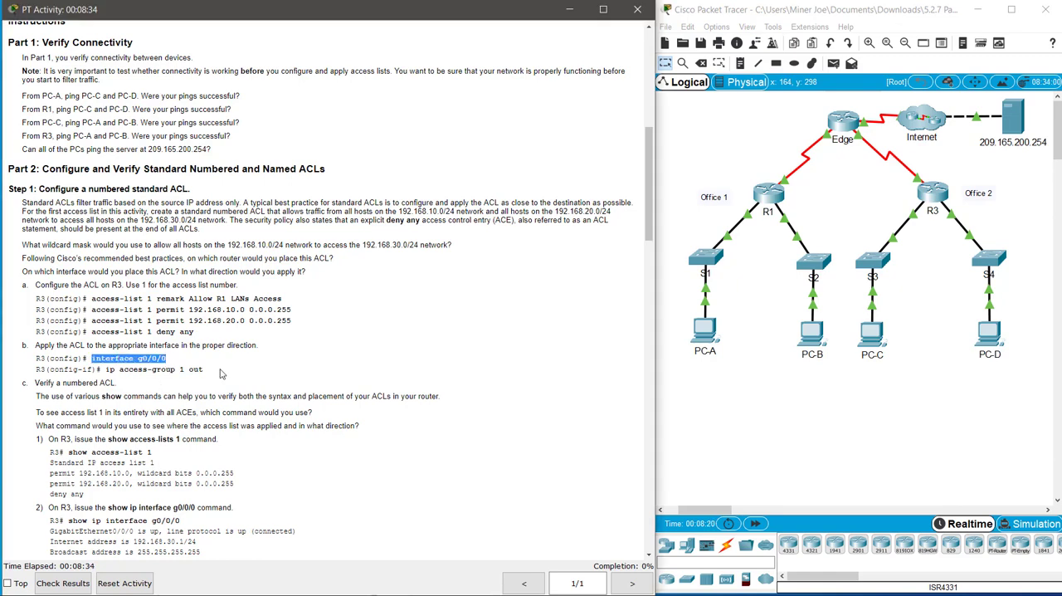
click(916, 217)
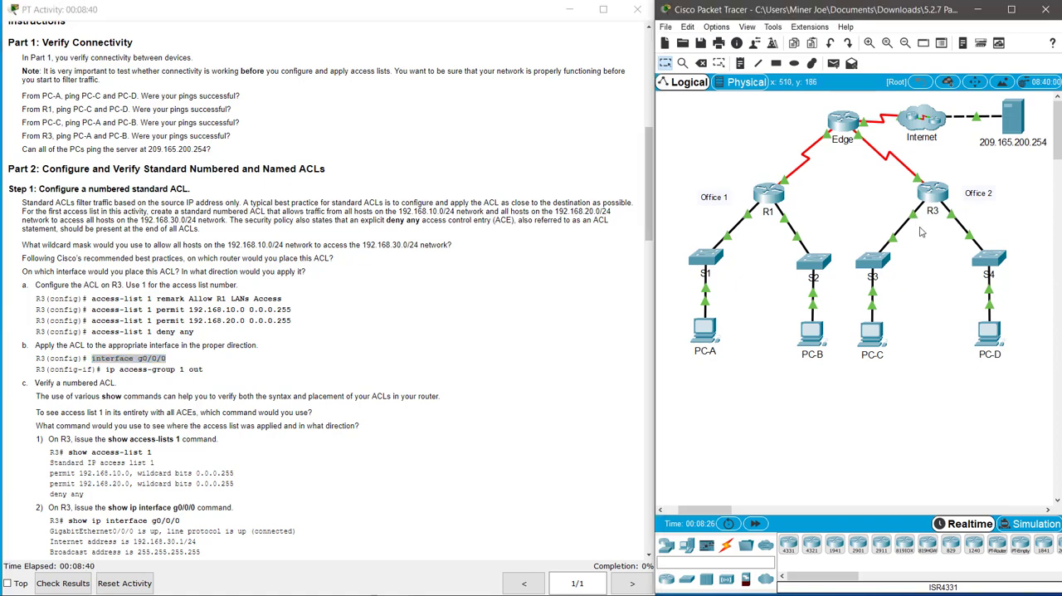
mouse_move(916, 218)
Step: Open router R3's command line in a widened window and enter global configuration mode
click(933, 196)
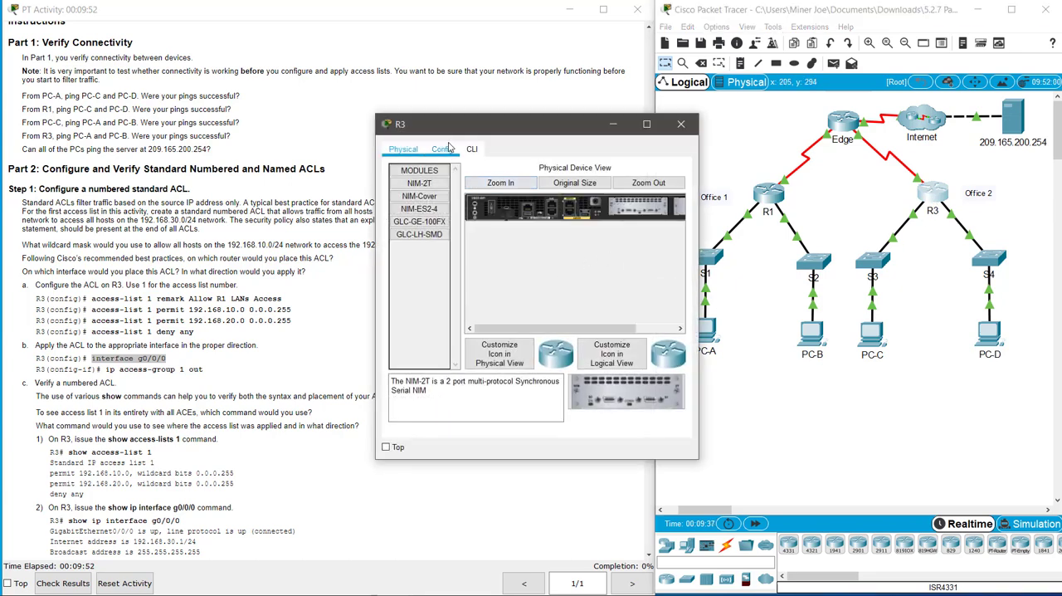
click(473, 149)
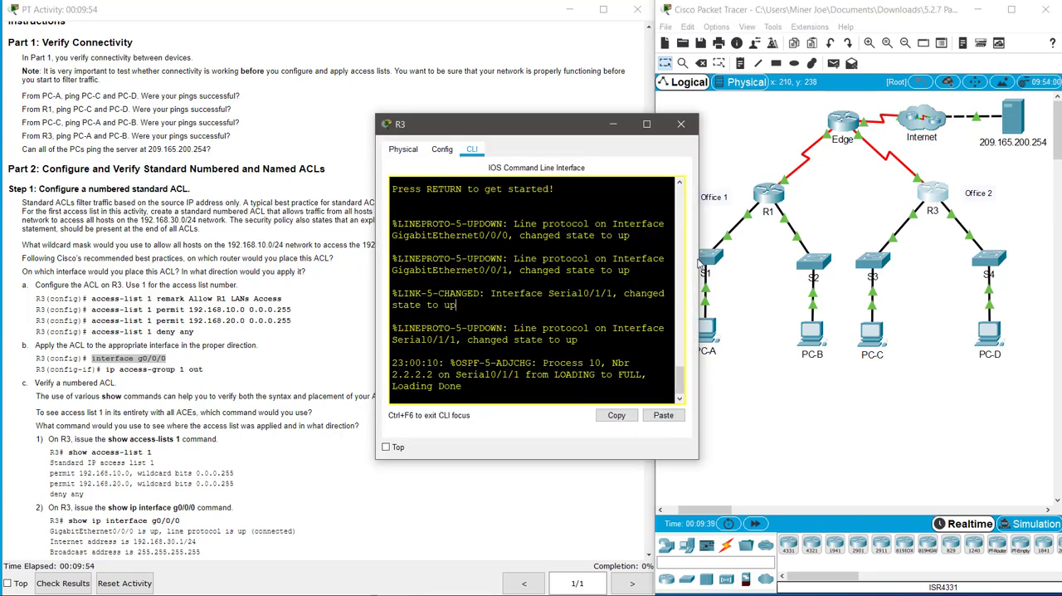
drag(700, 274, 976, 277)
key(Return)
key(Return)
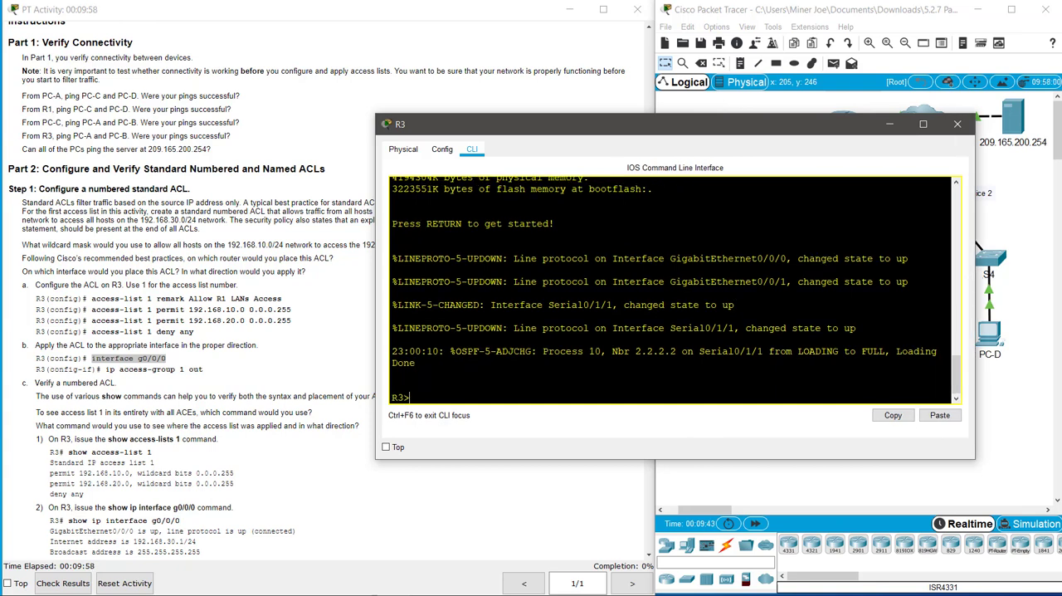
text(en)
key(Return)
text(confi t)
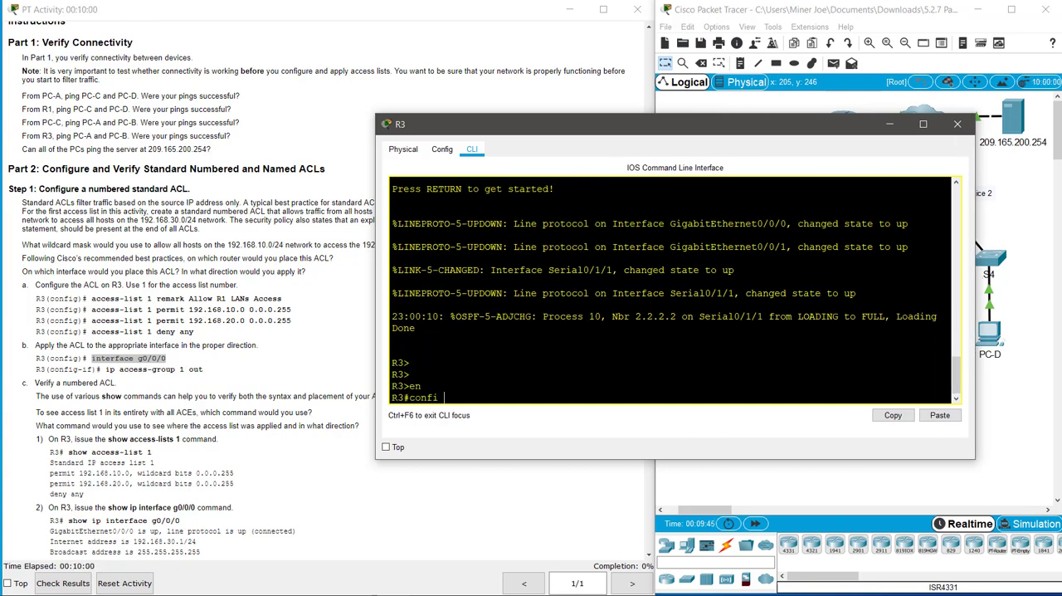
key(Return)
Step: Add the remark "Allow R1 LANs Access" to access list 1 on R3
text(acc)
key(Tab)
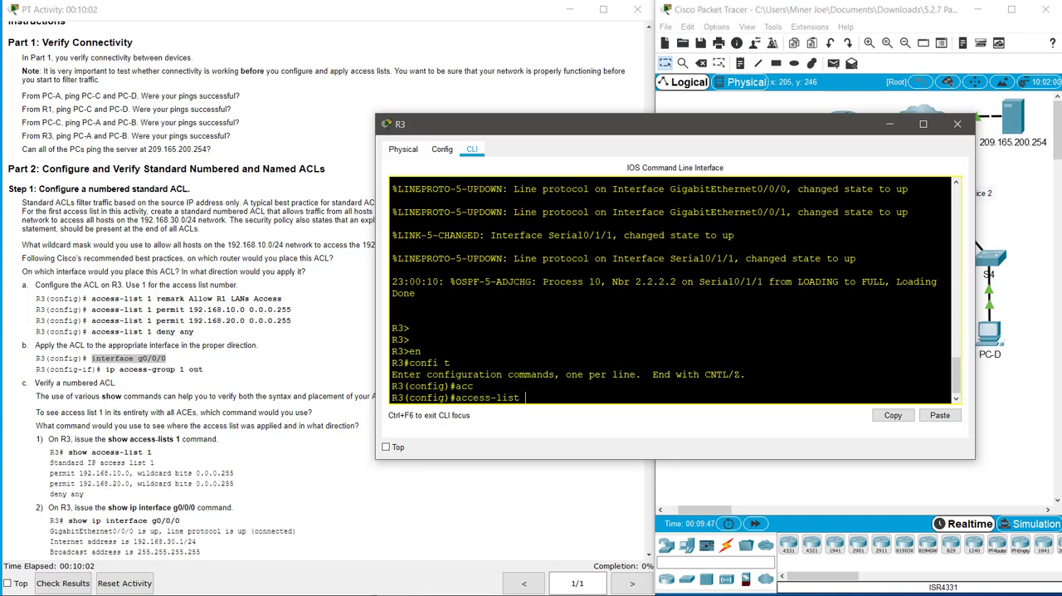
text(1 p)
text(remar)
text(k Allow R)
text(1 LANs )
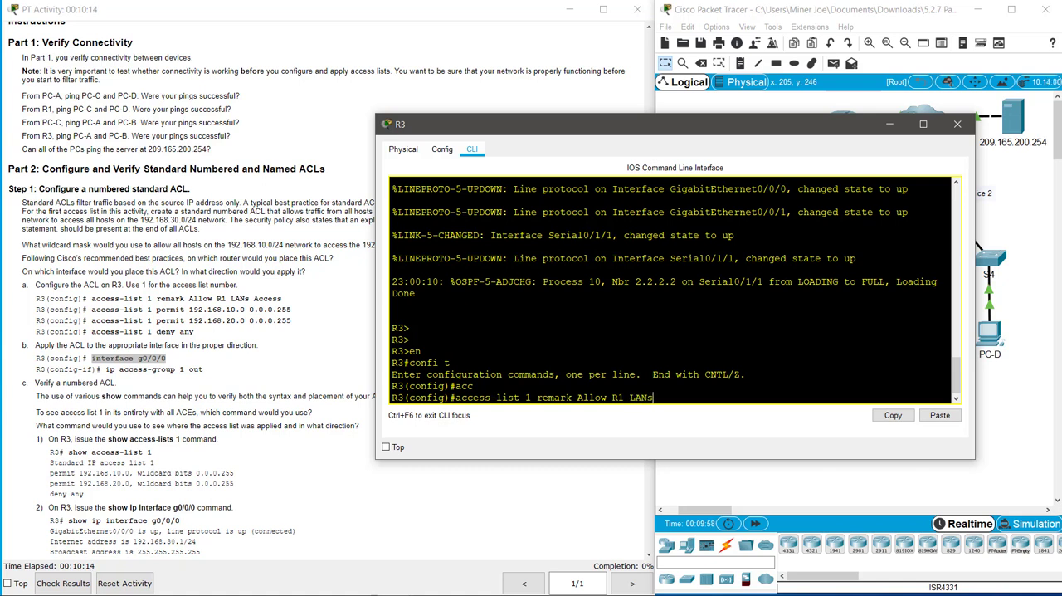
text(Access)
key(Return)
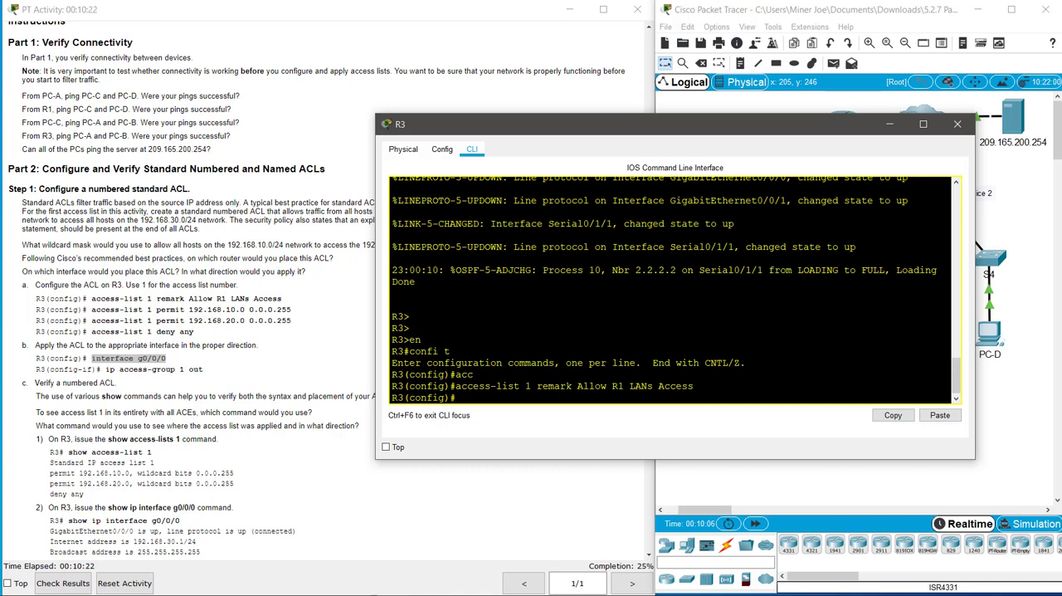
key(Return)
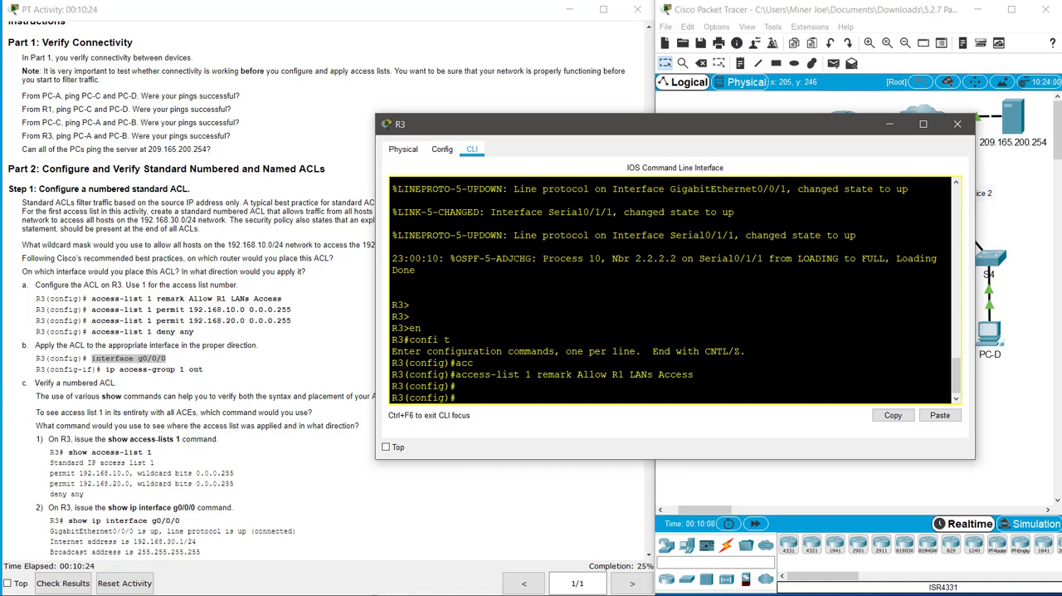
Step: Add an entry to access list 1 permitting network 192.168.10.0 with wildcard mask 0.0.0.255
text(acc)
key(Tab)
text(1)
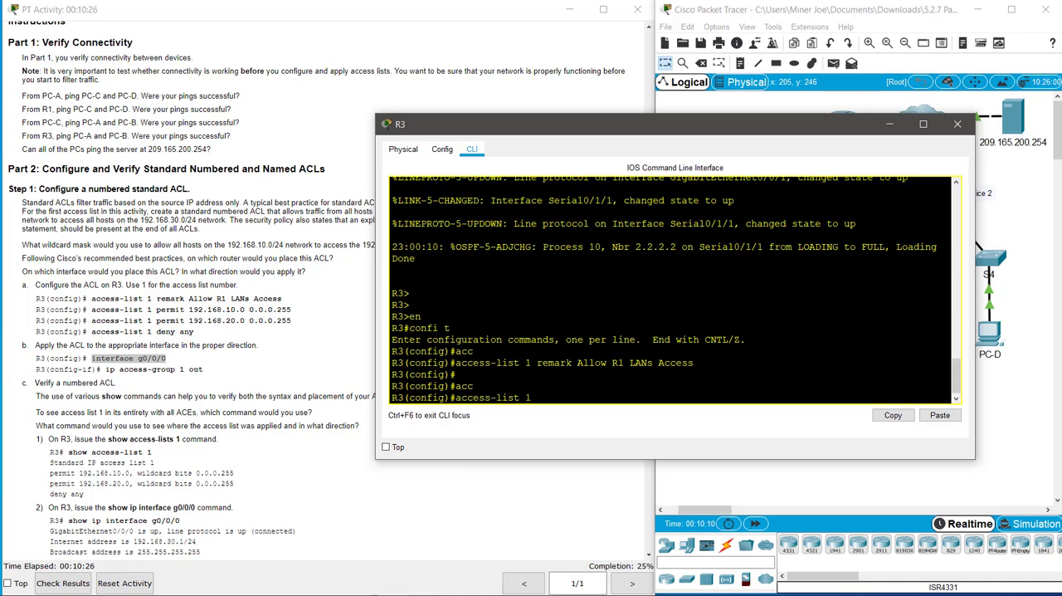
text( permit 192.168.10.0 0.0.0.25)
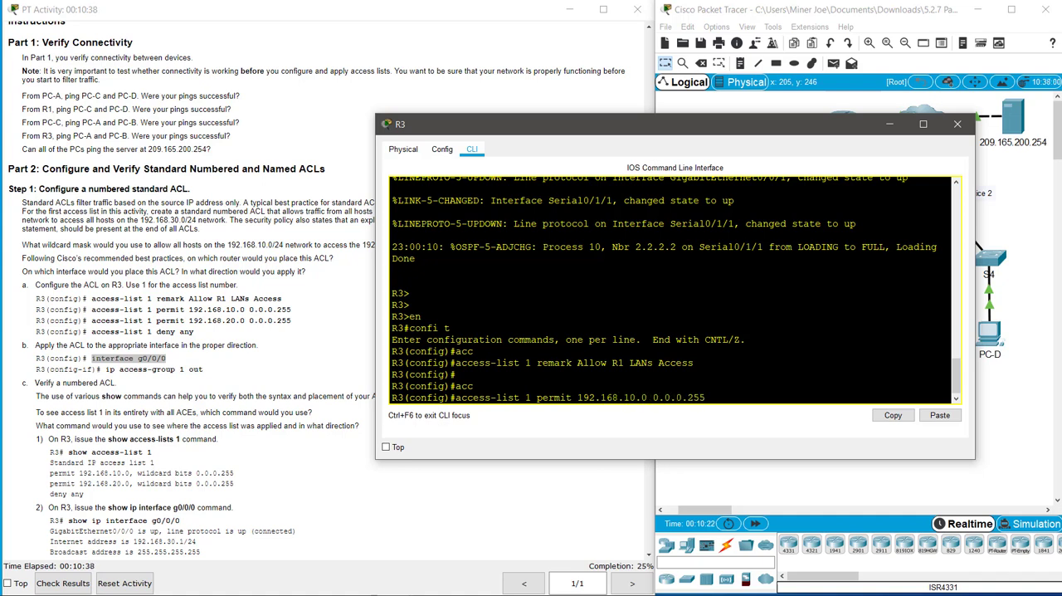
text(5)
key(Return)
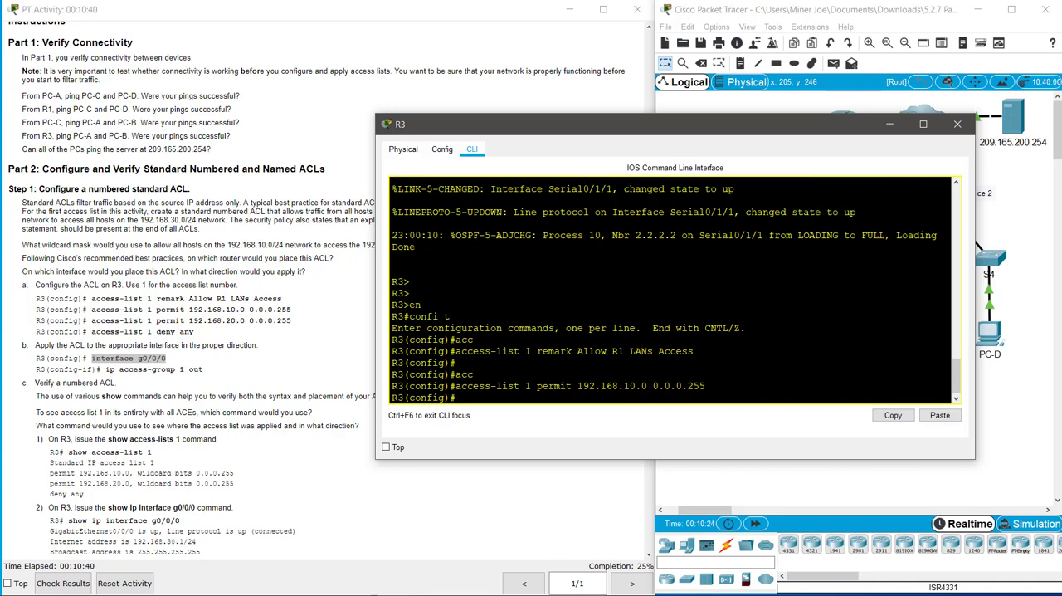
Step: Reuse the previous permit command to allow network 192.168.20.0 with wildcard mask 0.0.0.255 in access list 1
key(Up)
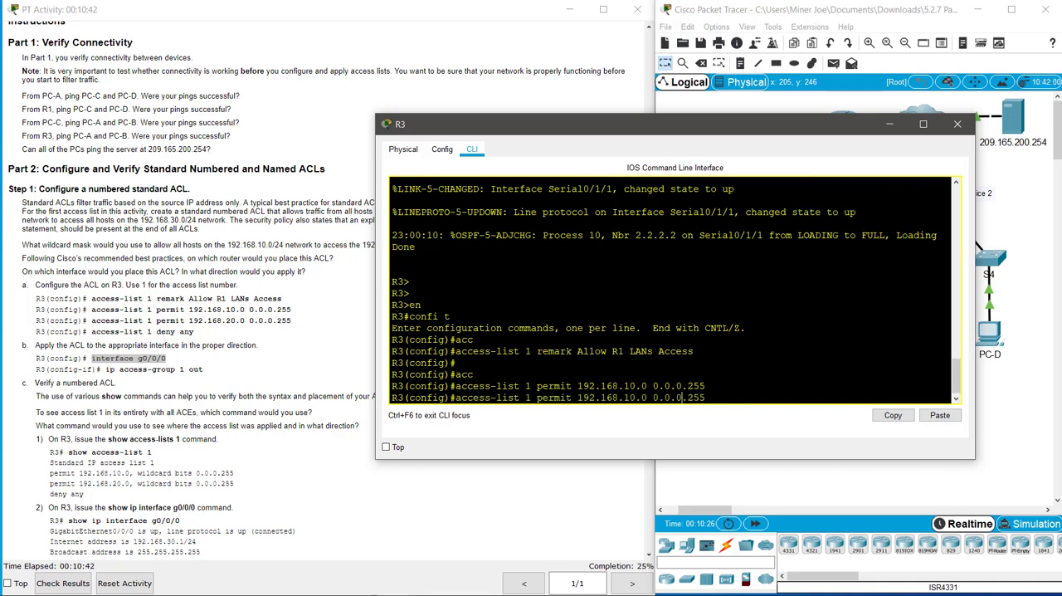
key(Left)
key(Left)
key(Left)
key(Left)
key(Left)
key(Left)
key(Left)
key(Left)
key(Return)
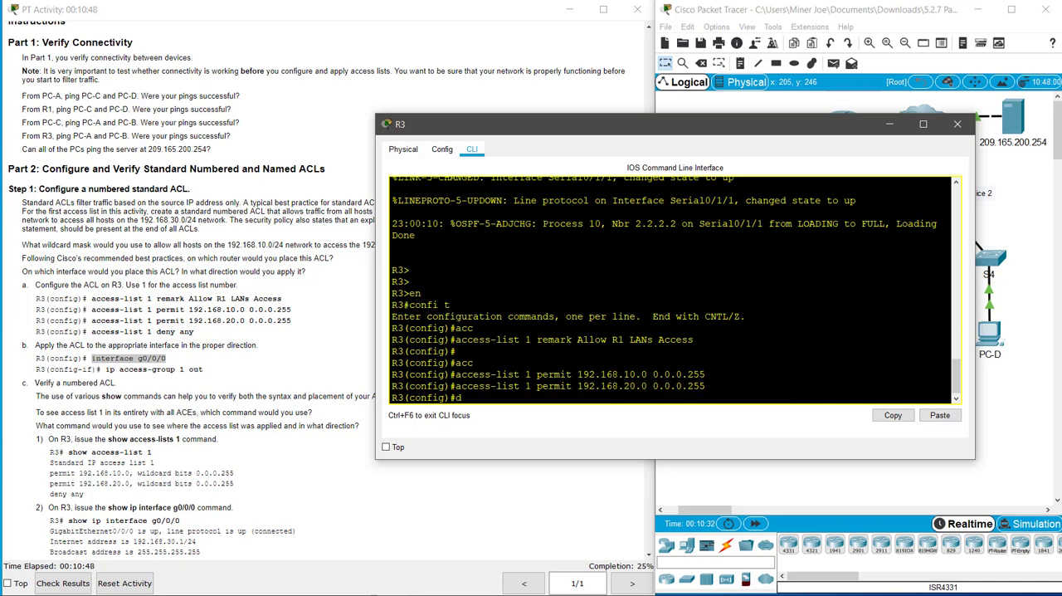
key(Return)
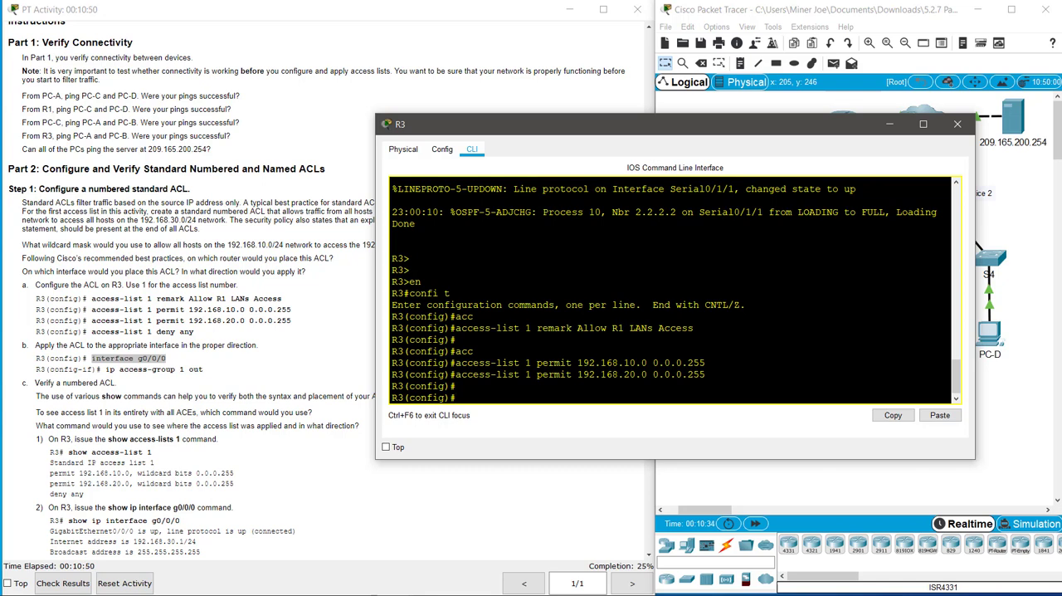
Step: Add an explicit deny any entry to access list 1
text(acc)
key(Tab)
text(1)
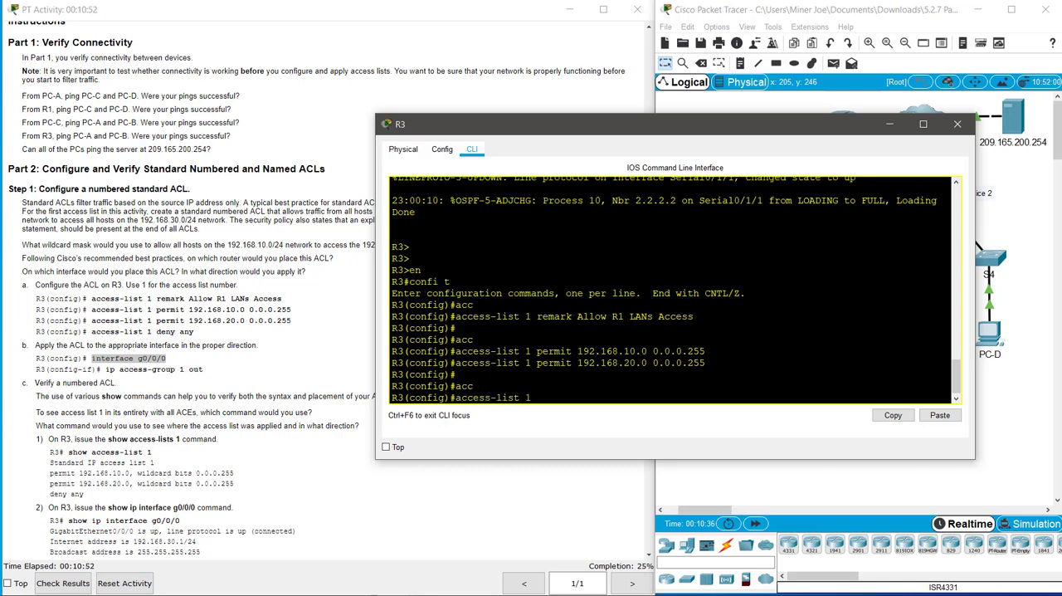
text( deny any)
key(Return)
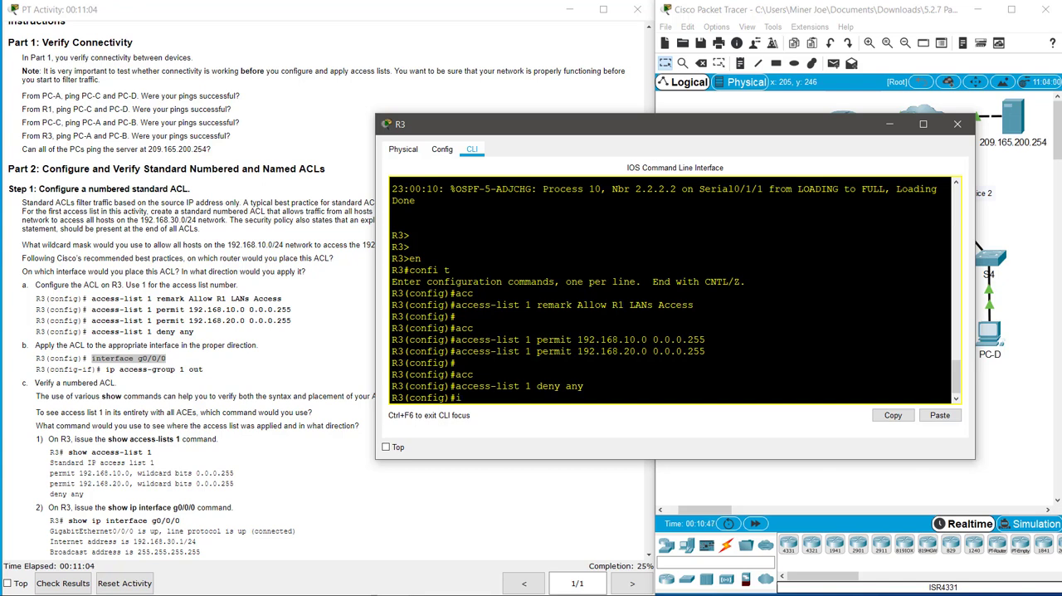
Step: Apply access list 1 in the outbound direction on R3's interface g0/0/0 and end configuration mode
text(int g0/0/0)
key(Return)
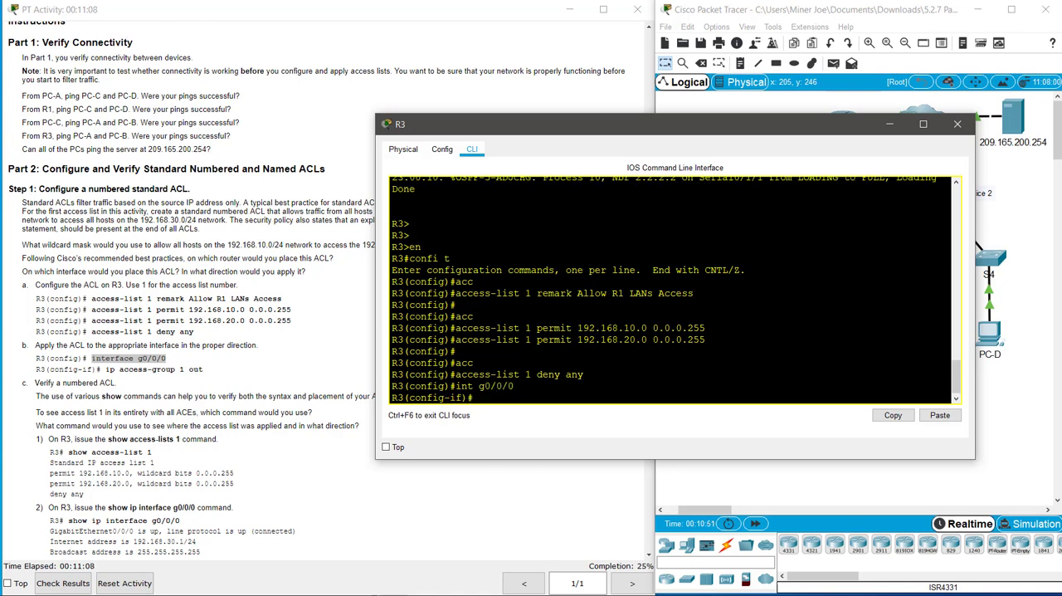
text(ip ac)
key(Tab)
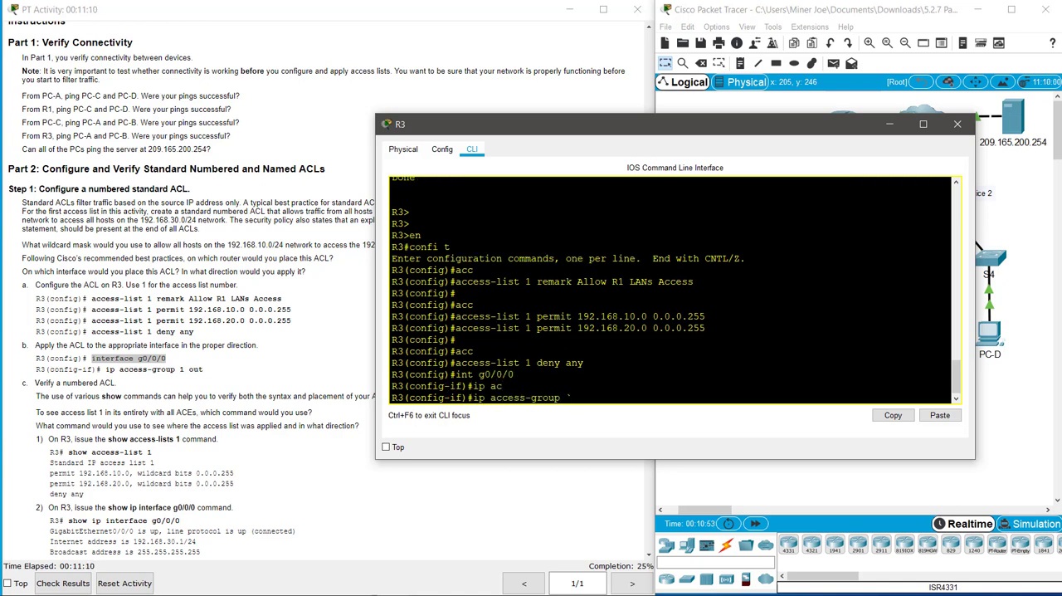
text(1 out)
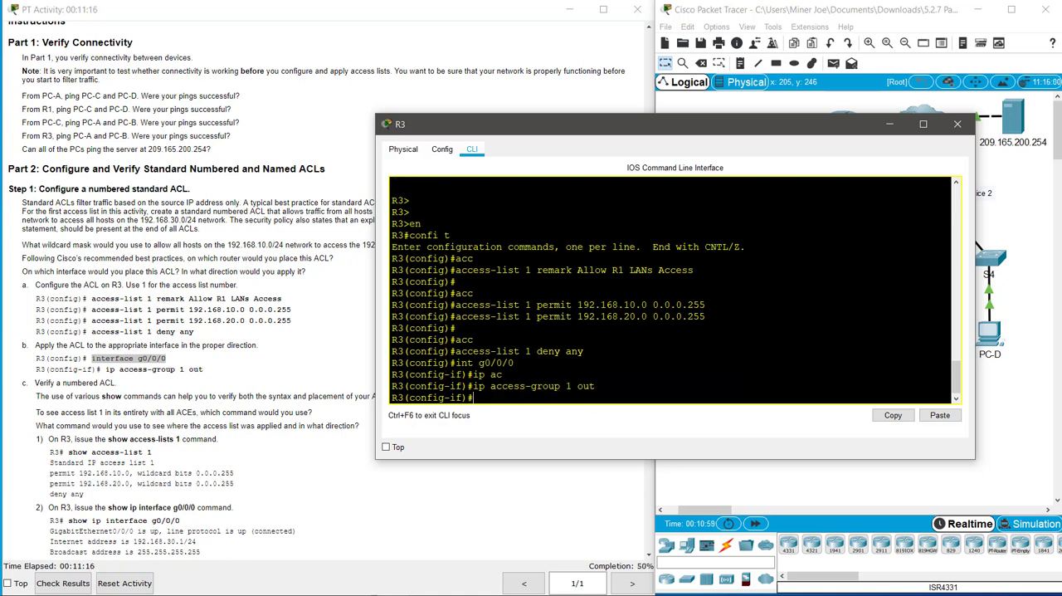
text(nd)
key(Return)
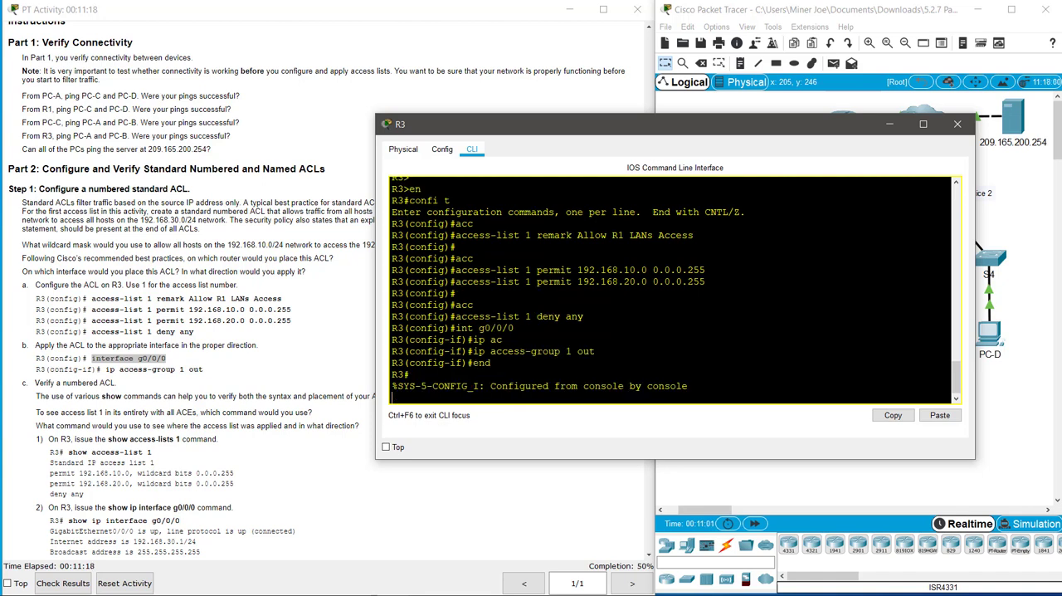
key(Return)
key(Return)
key(Return)
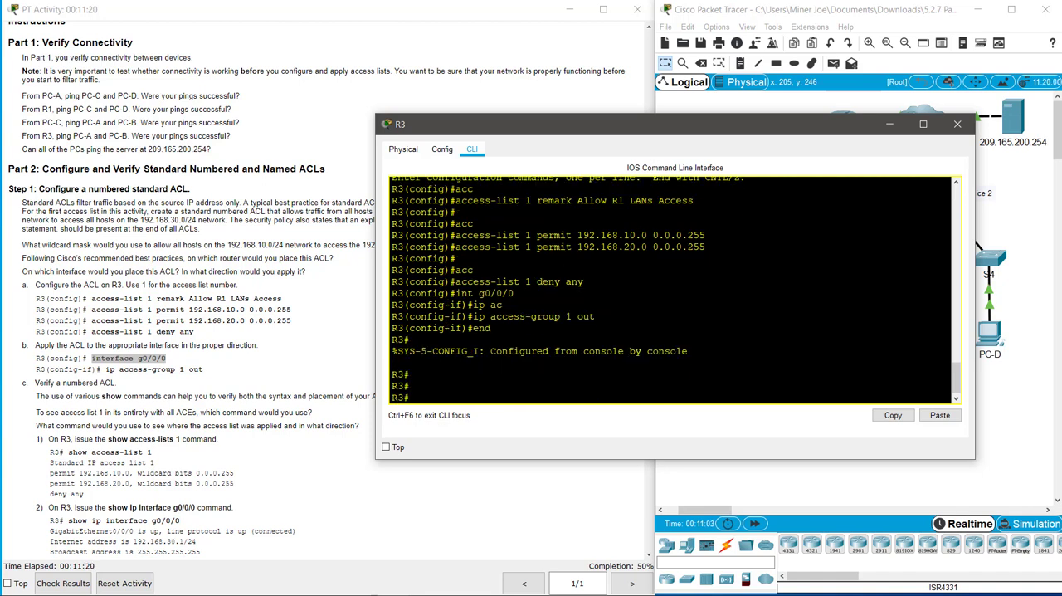
Step: Display the entries of access list 1 on R3 with the show access-lists 1 command
text(show acc)
key(Tab)
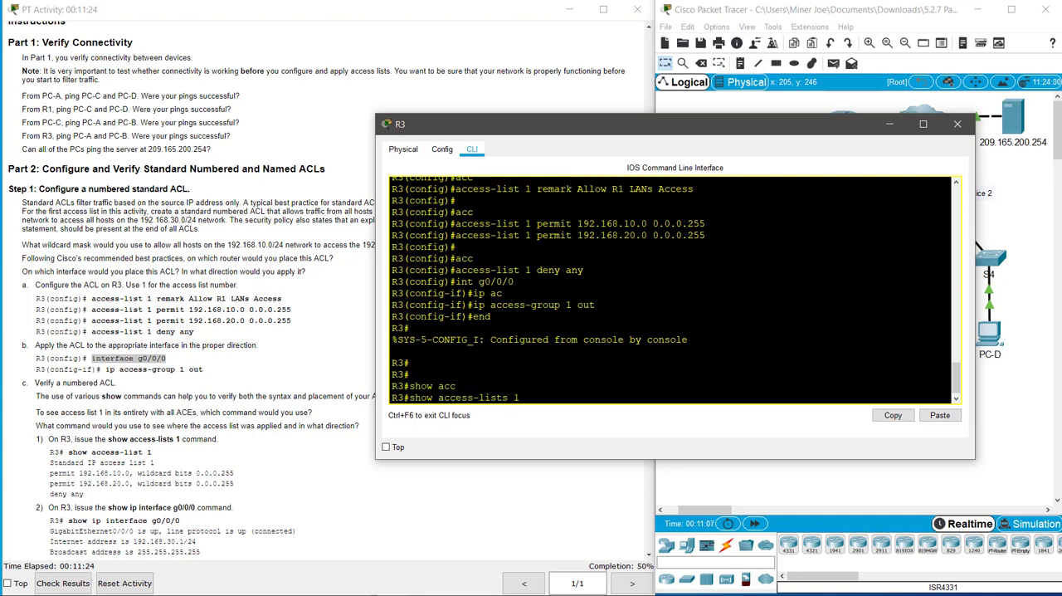
text(1)
key(Return)
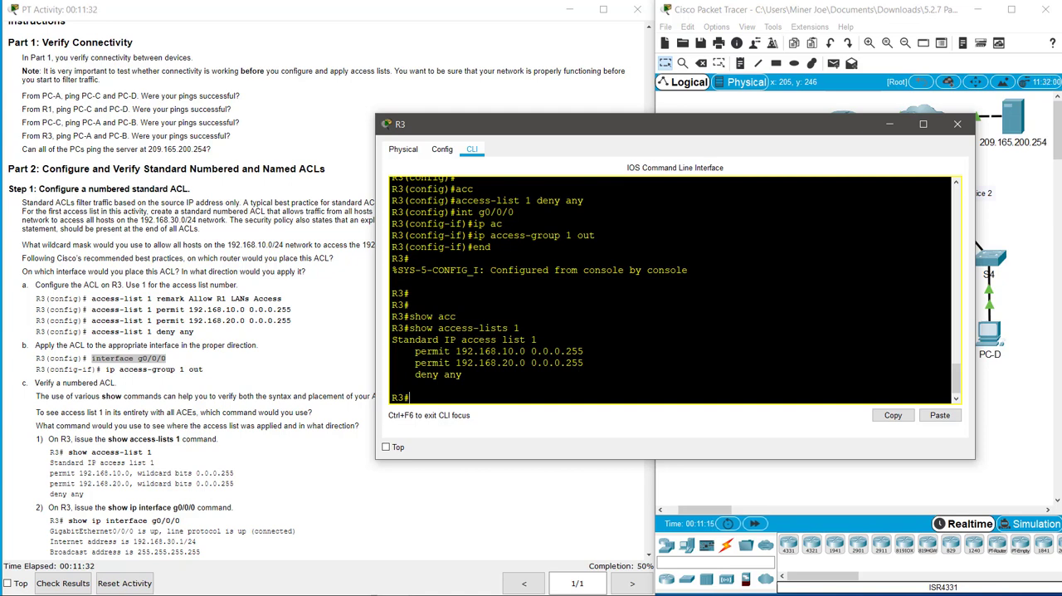
Step: Run show ip int g0/0/0 on R3 and check the outgoing access list line in its output
text(show ip int b)
text(0/0/0)
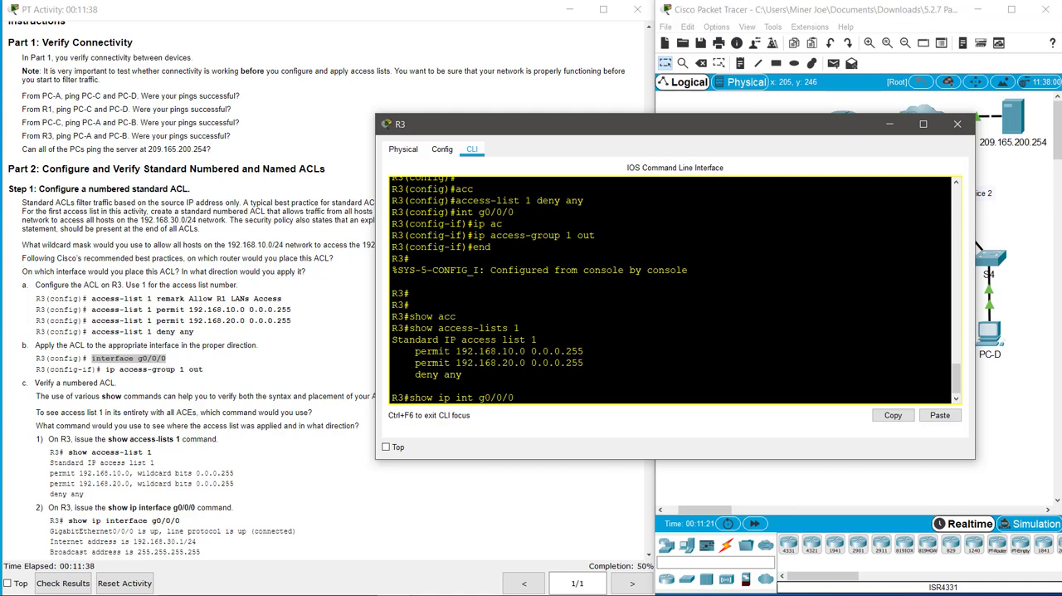
key(Return)
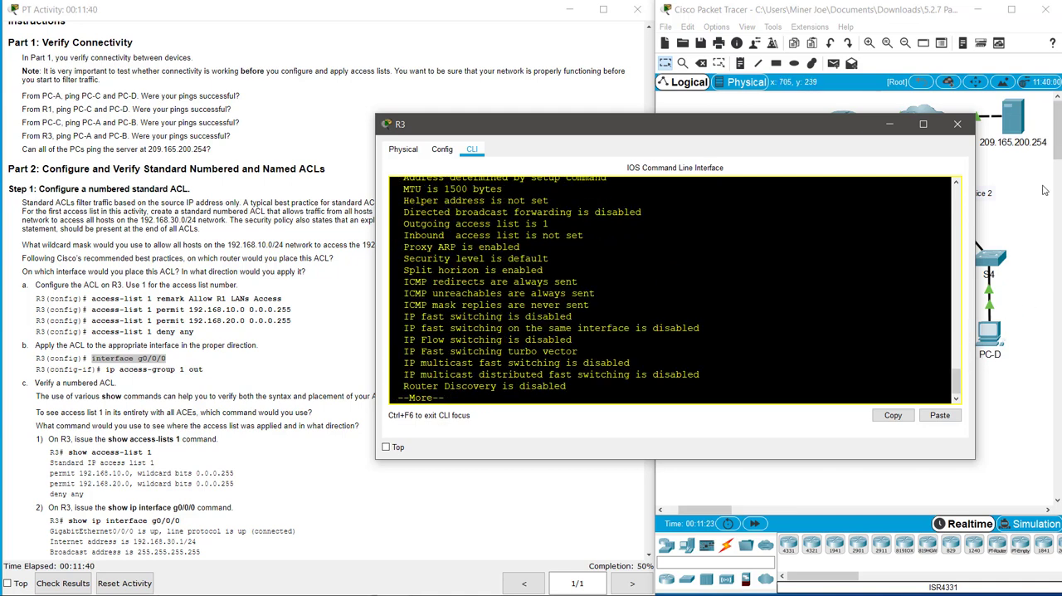
scroll(676, 290, up, 2)
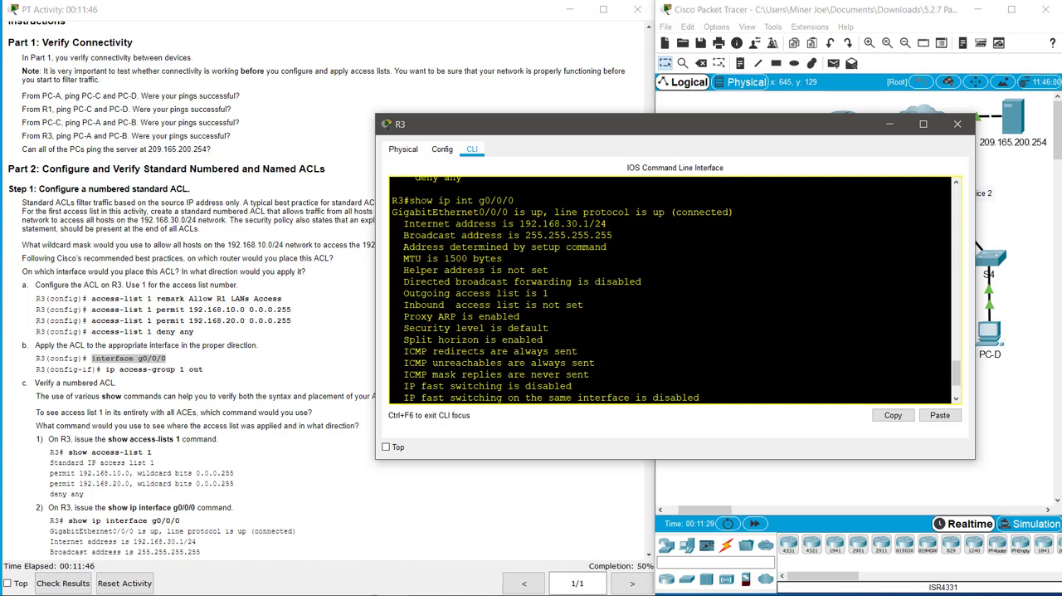
drag(404, 293, 549, 292)
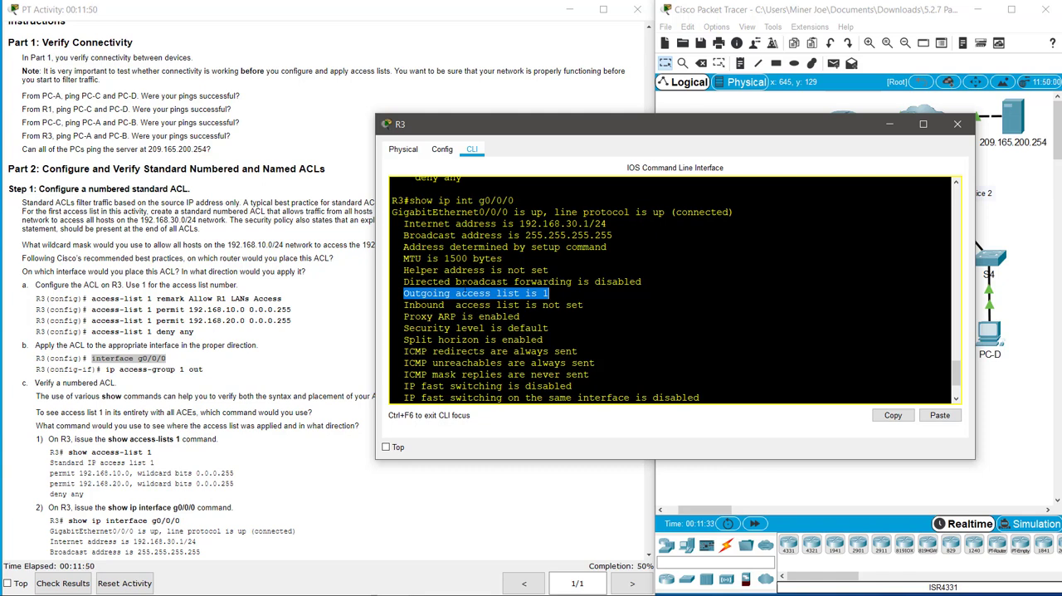
Step: Read the instructions for testing the ACL with pings to PC-C and close R3's window
click(285, 355)
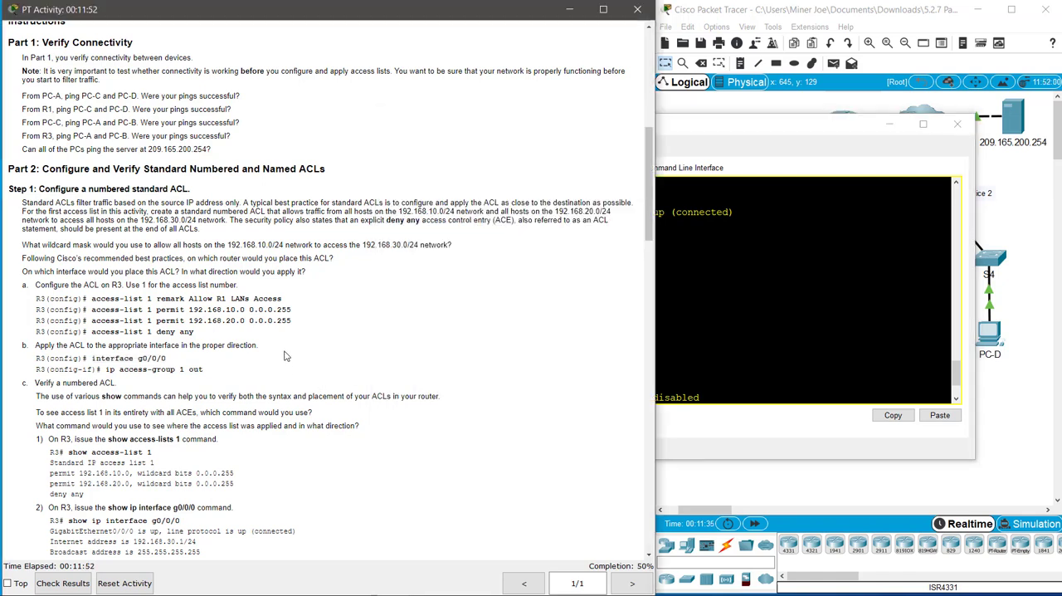
scroll(284, 355, down, 5)
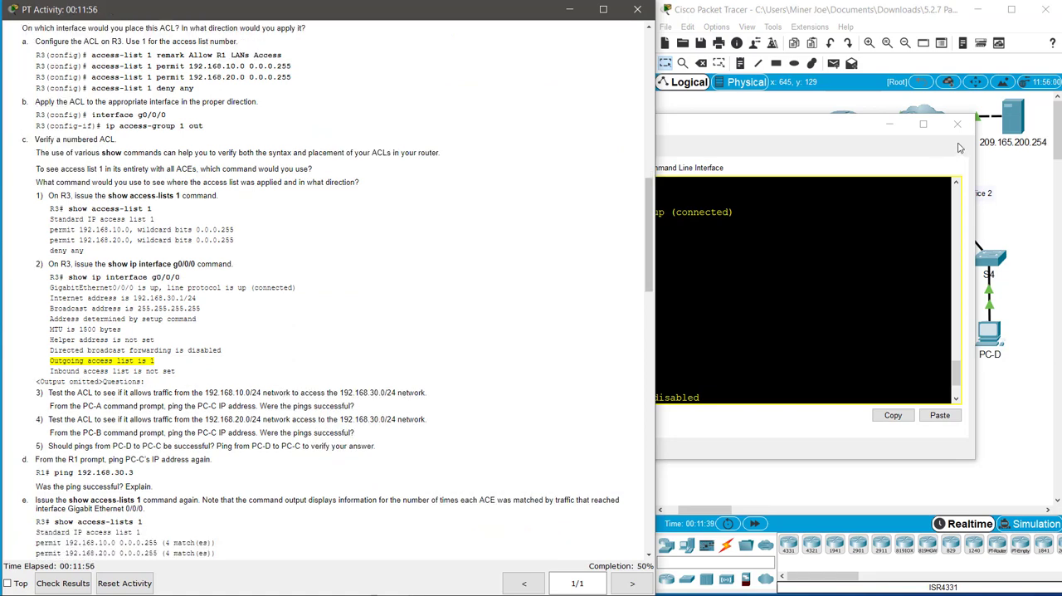
click(919, 135)
click(956, 123)
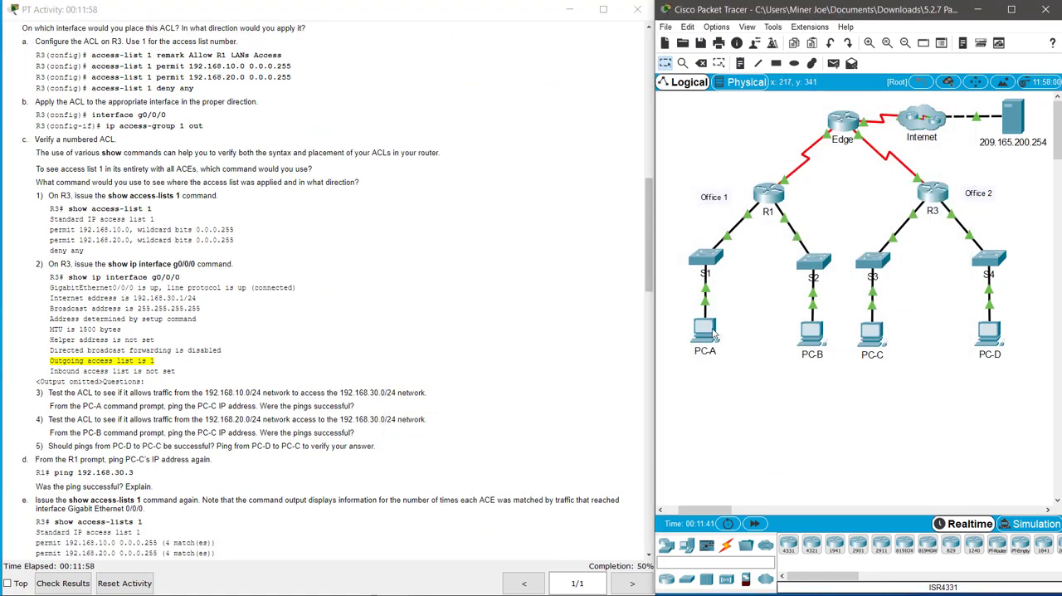
Step: Try to ping PC-C from PC-A's command prompt using the address 192.168.30.10, then close PC-A's window
scroll(490, 316, up, 5)
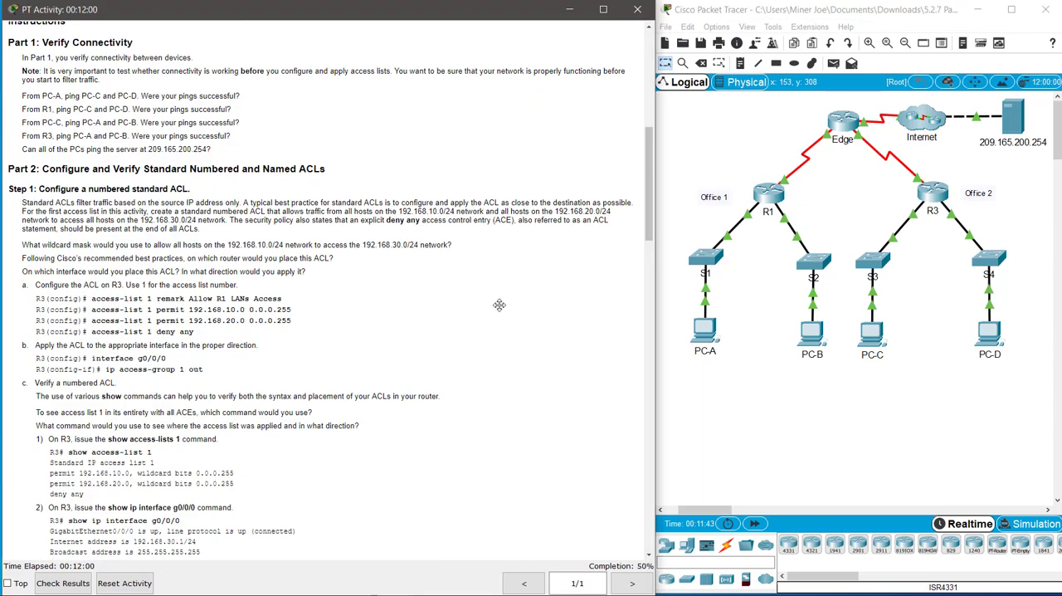
scroll(498, 309, down, 1)
scroll(500, 311, down, 5)
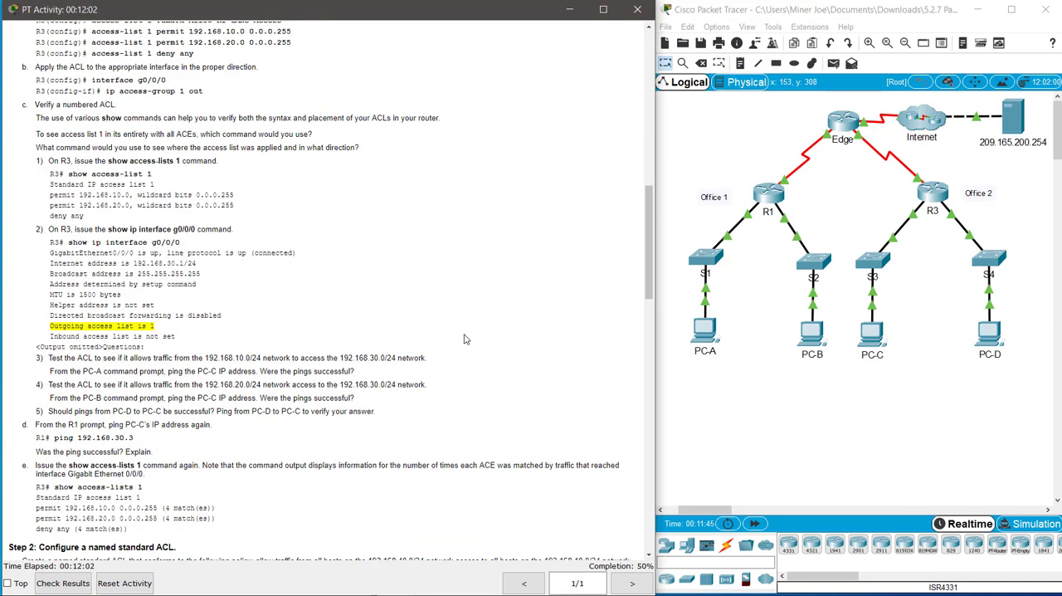
scroll(464, 339, up, 3)
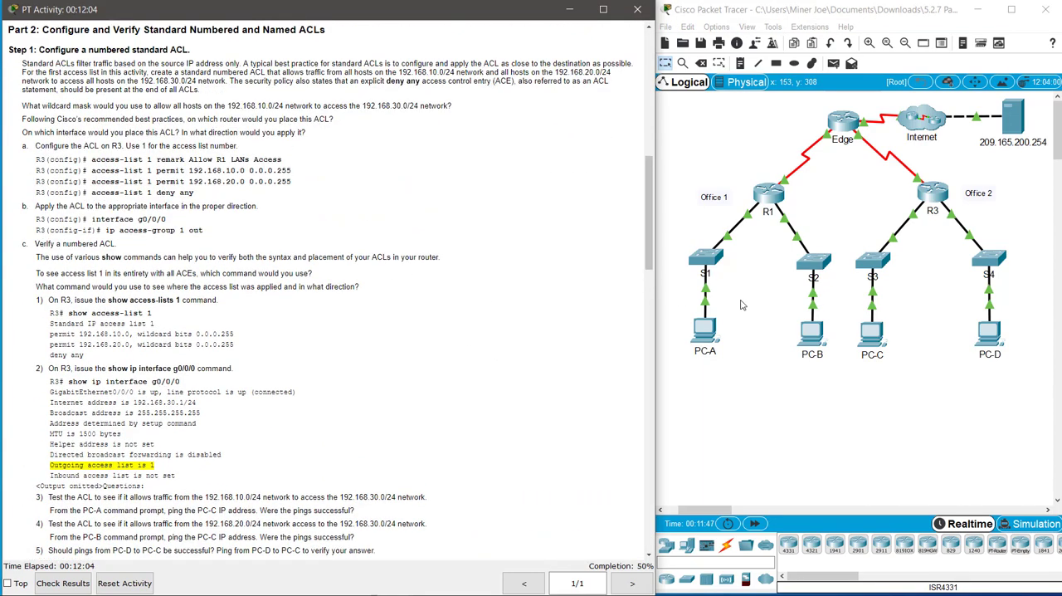
click(703, 336)
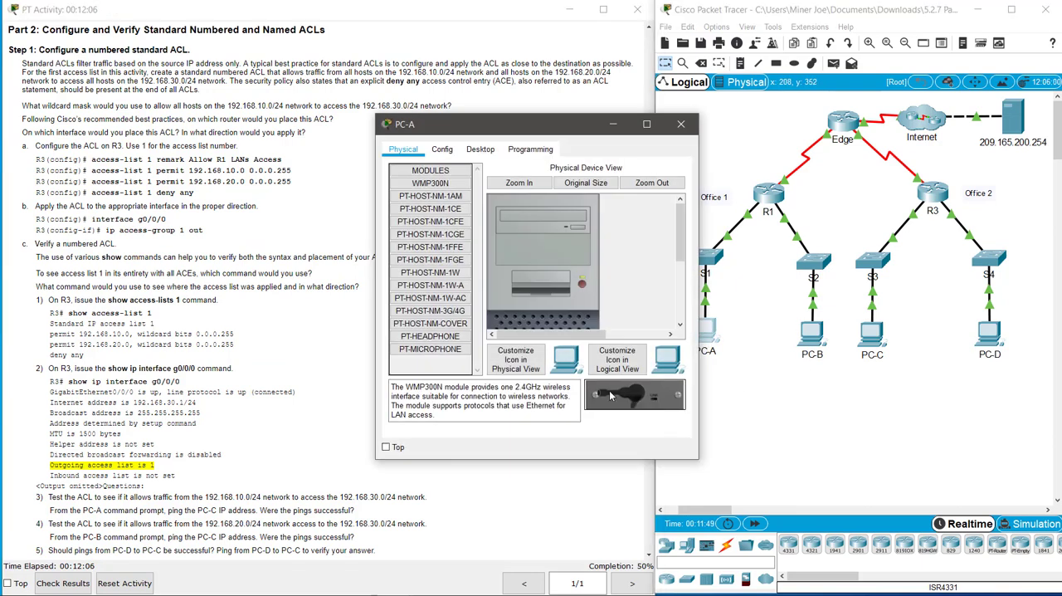
click(479, 151)
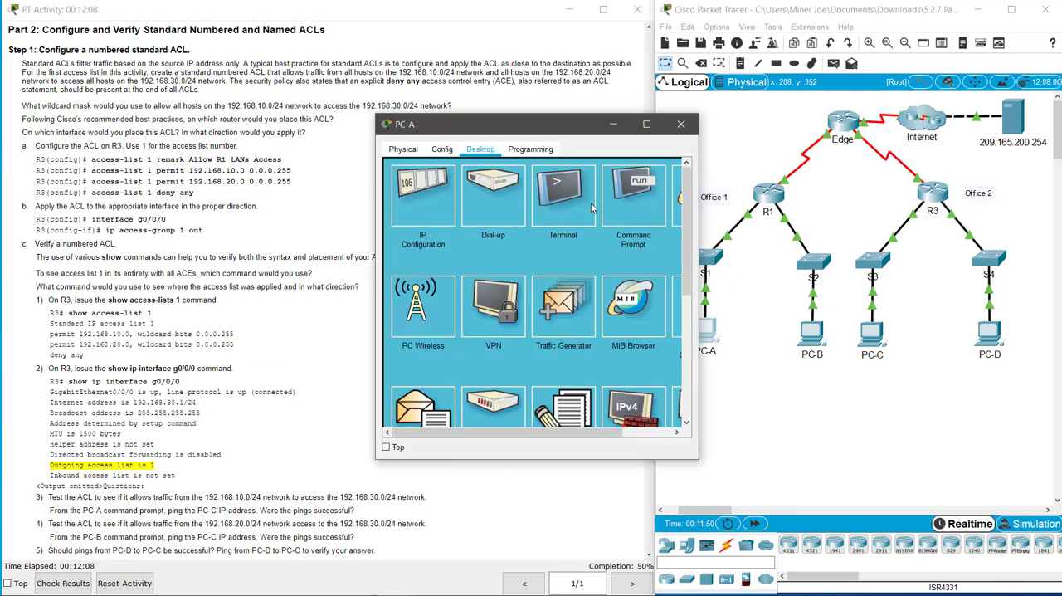
click(633, 200)
text(pin)
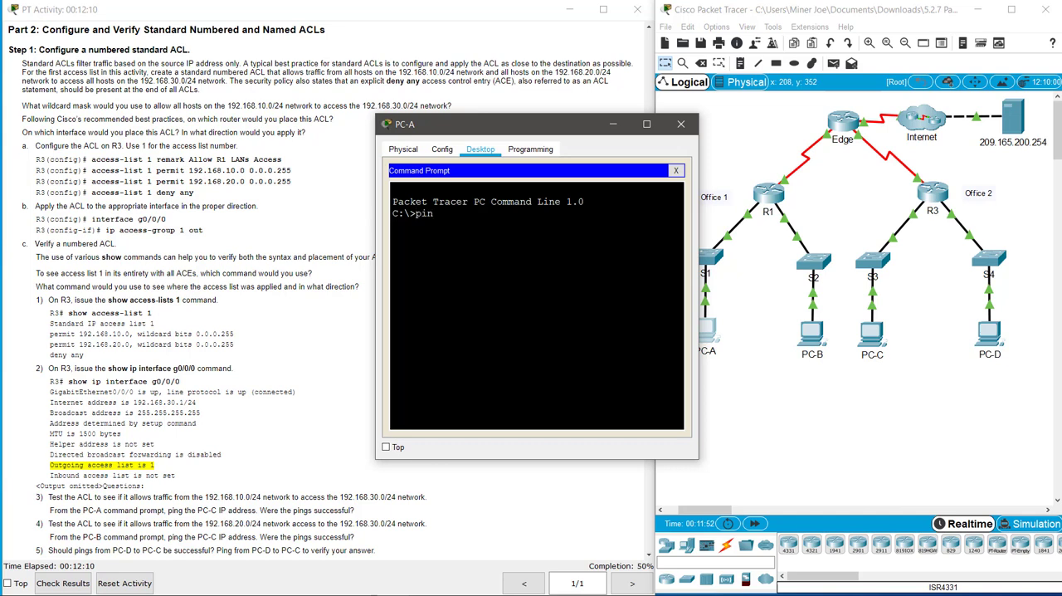
text(g 192.168.30.10)
key(Return)
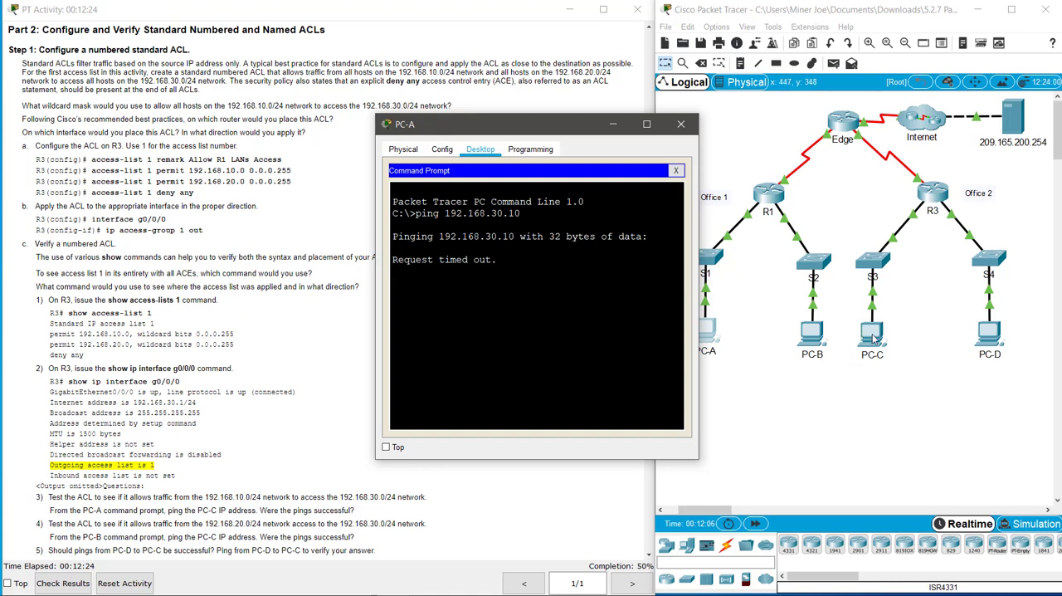
click(676, 170)
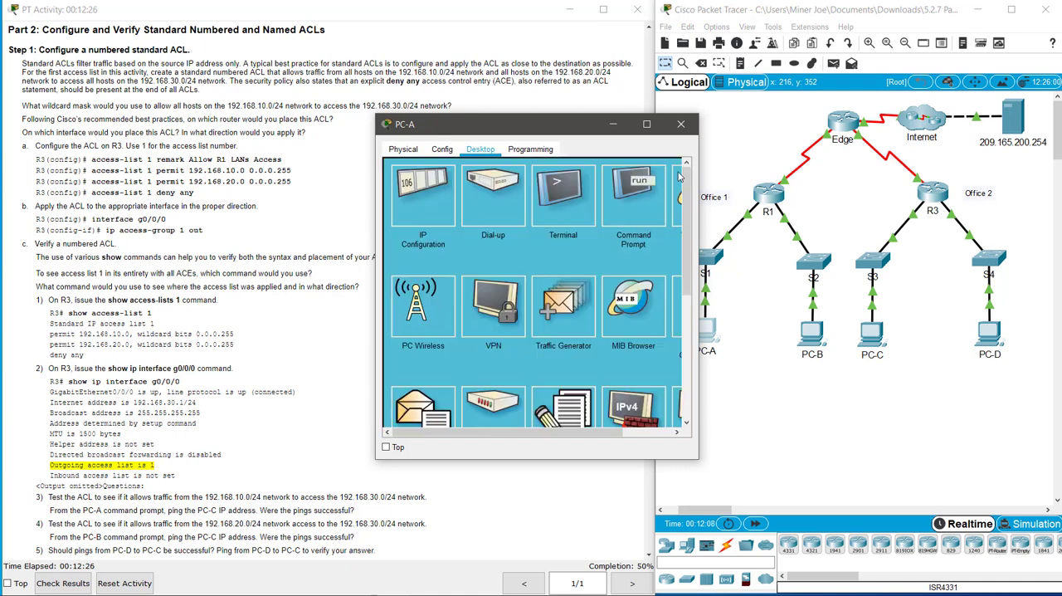
click(681, 126)
Step: Look up PC-C's IPv4 address with ipconfig at its command prompt and close the device window
drag(878, 340, 881, 345)
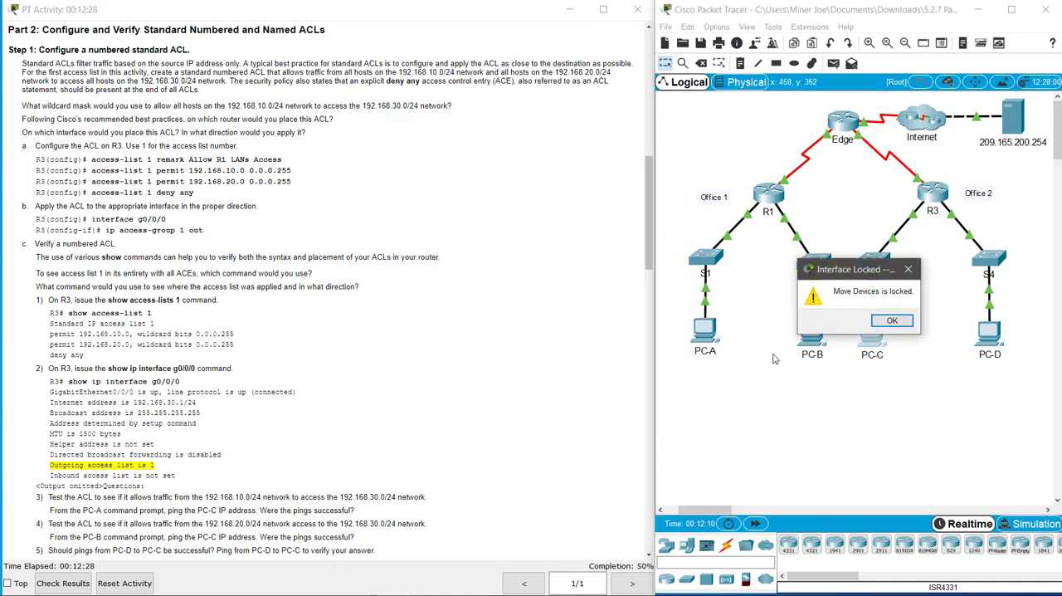
click(892, 322)
click(877, 340)
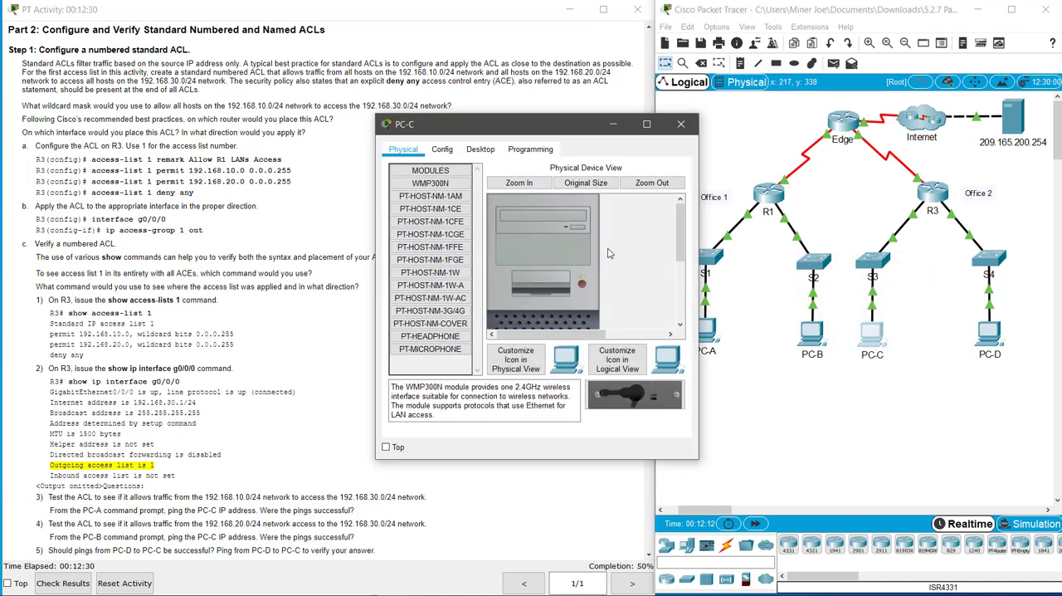
click(479, 151)
click(614, 217)
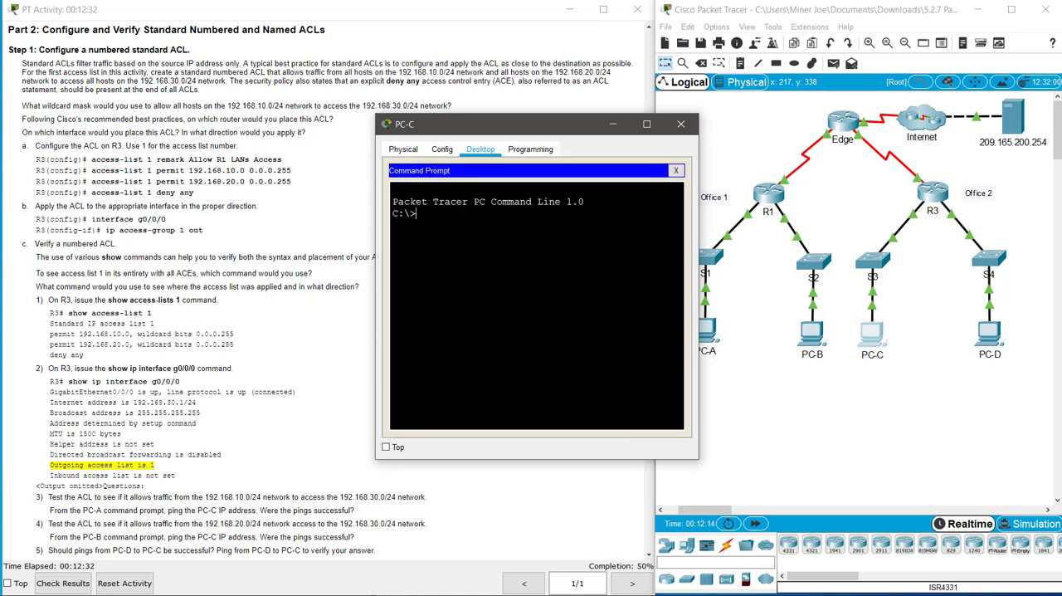
text(ipconfig)
key(Return)
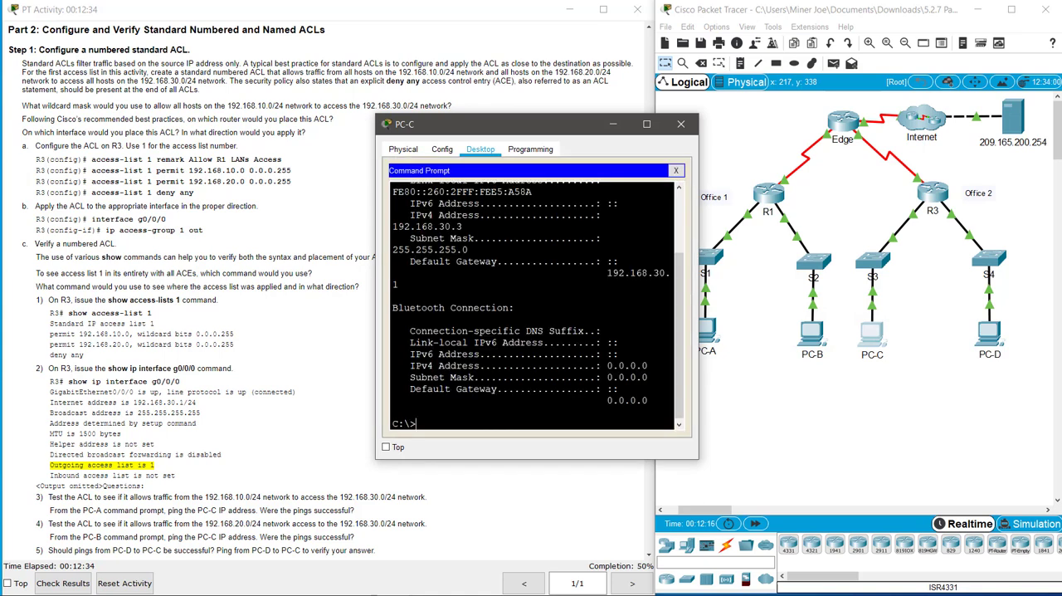
scroll(696, 347, up, 2)
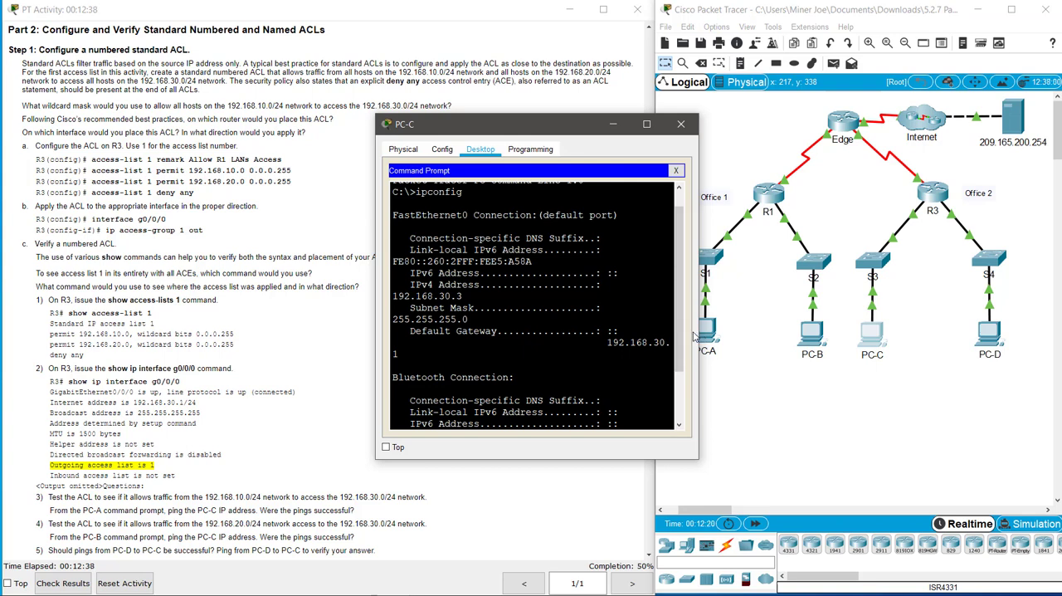
drag(699, 338, 908, 369)
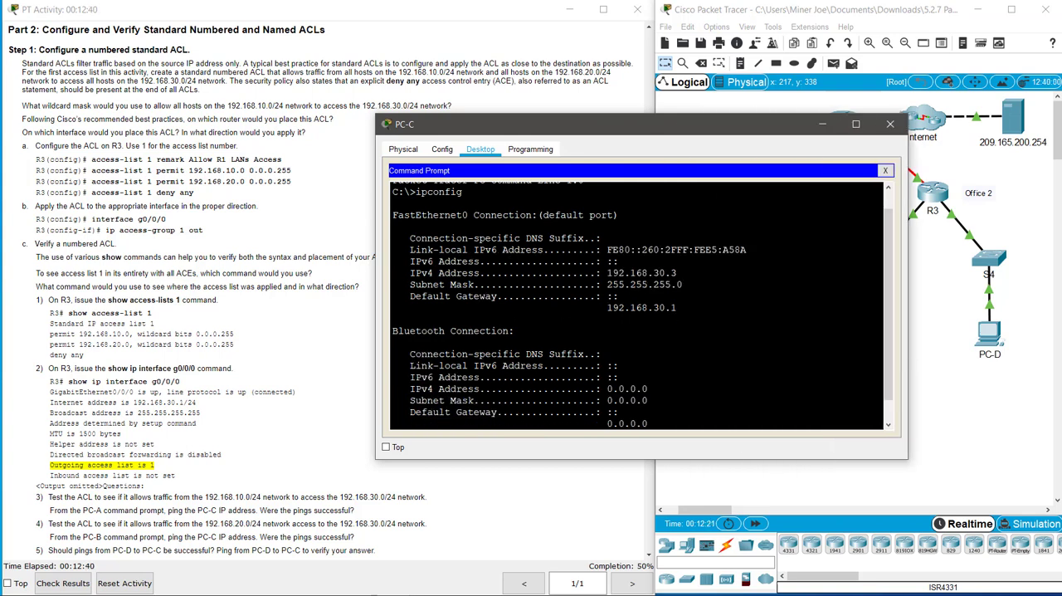
scroll(642, 304, down, 1)
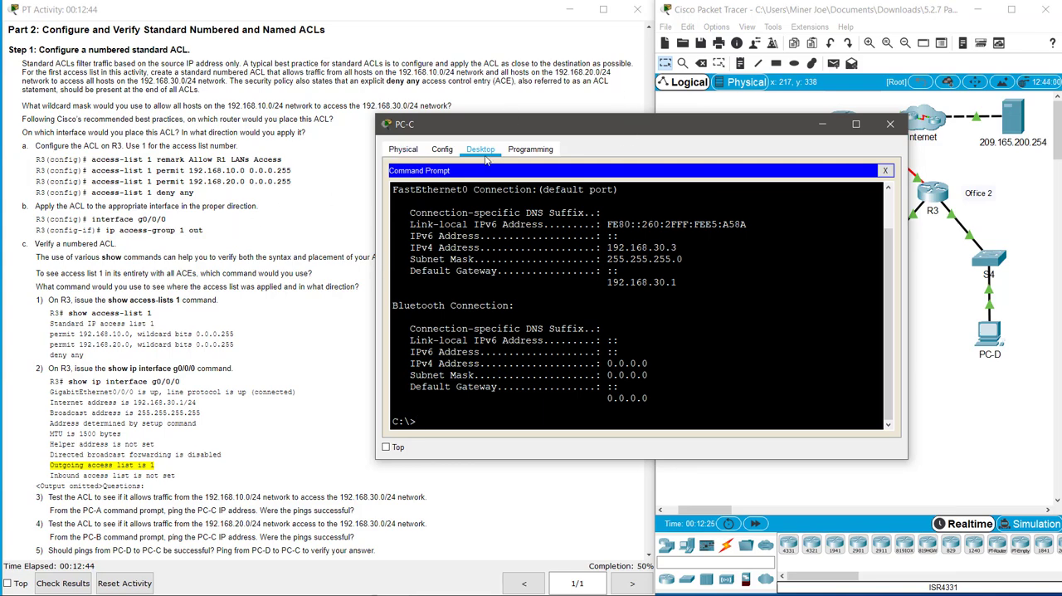
drag(544, 132, 606, 187)
click(951, 179)
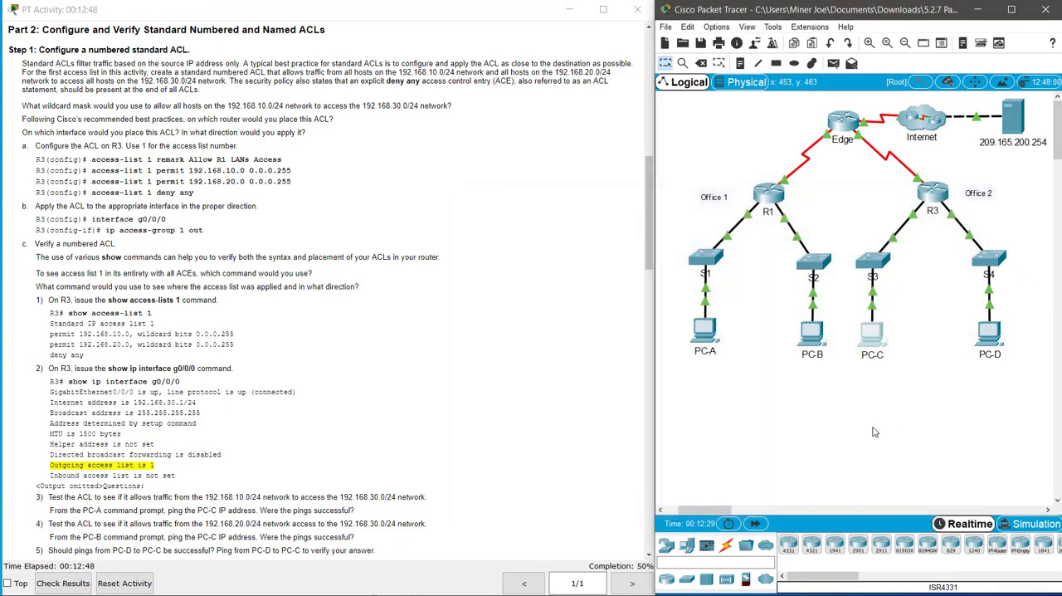
Step: Ping PC-C at 192.168.30.3 from PC-A's command prompt to test ACL 1, and close PC-A's window
click(705, 339)
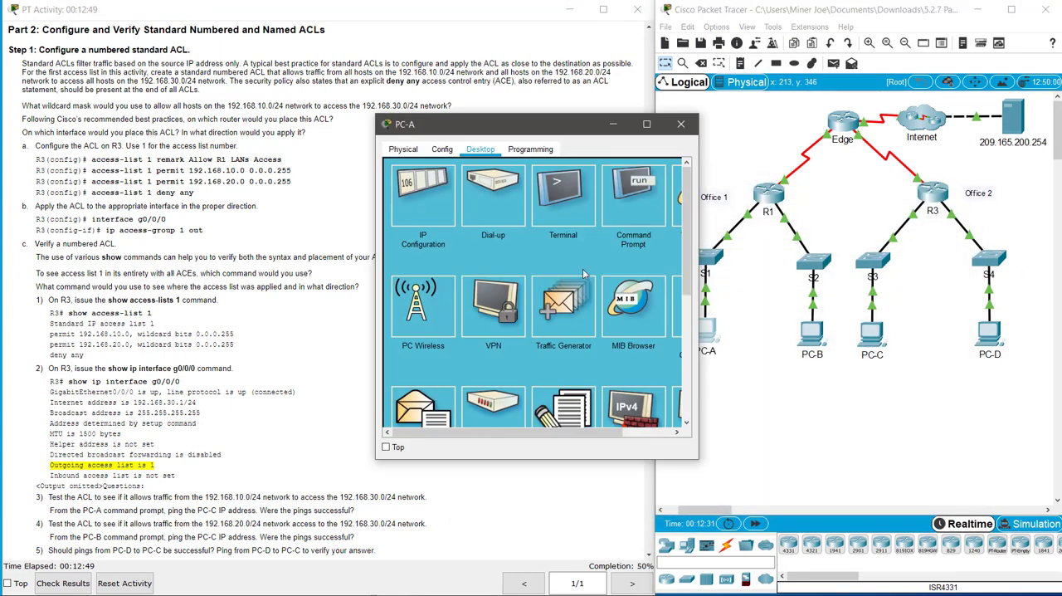
click(634, 191)
key(Up)
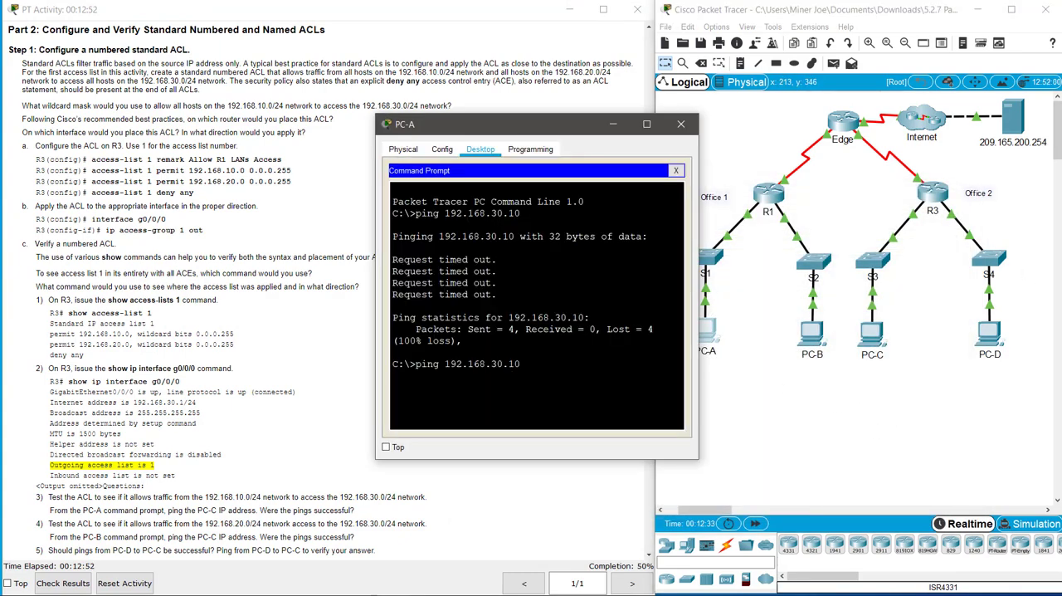
key(BackSpace)
text(3)
key(Return)
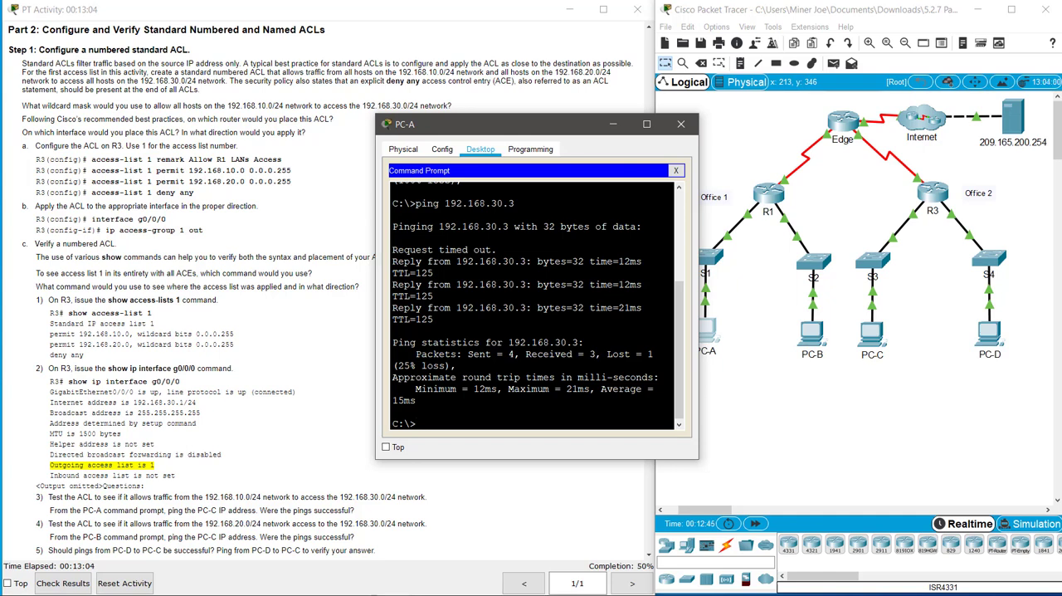
click(675, 170)
click(680, 123)
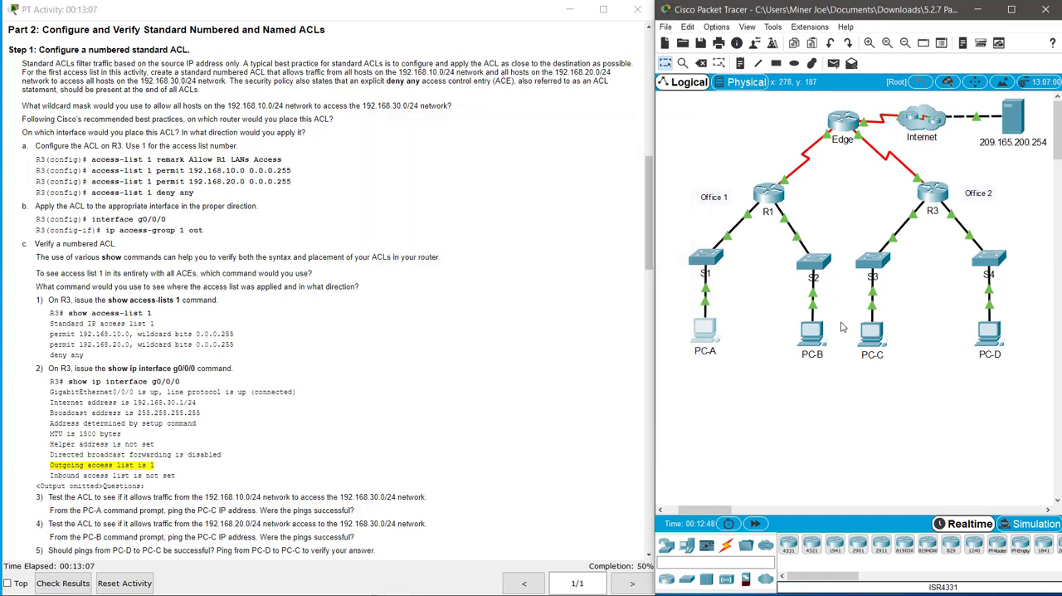
Step: Ping PC-C at 192.168.30.3 from PC-D's command prompt to test the deny entry, and close PC-D's window
click(989, 334)
click(495, 149)
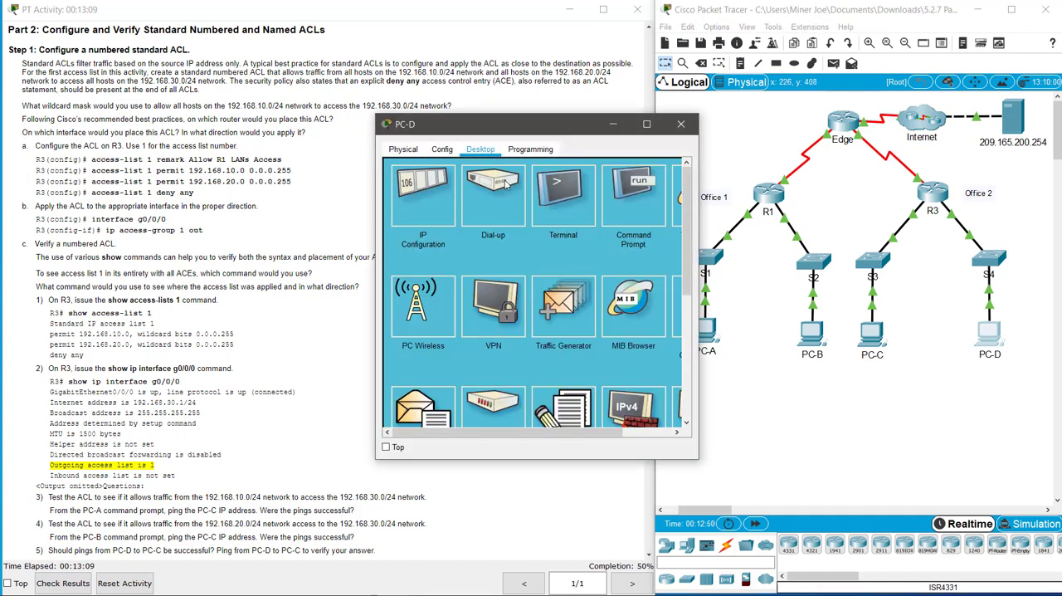
click(648, 209)
text(ping)
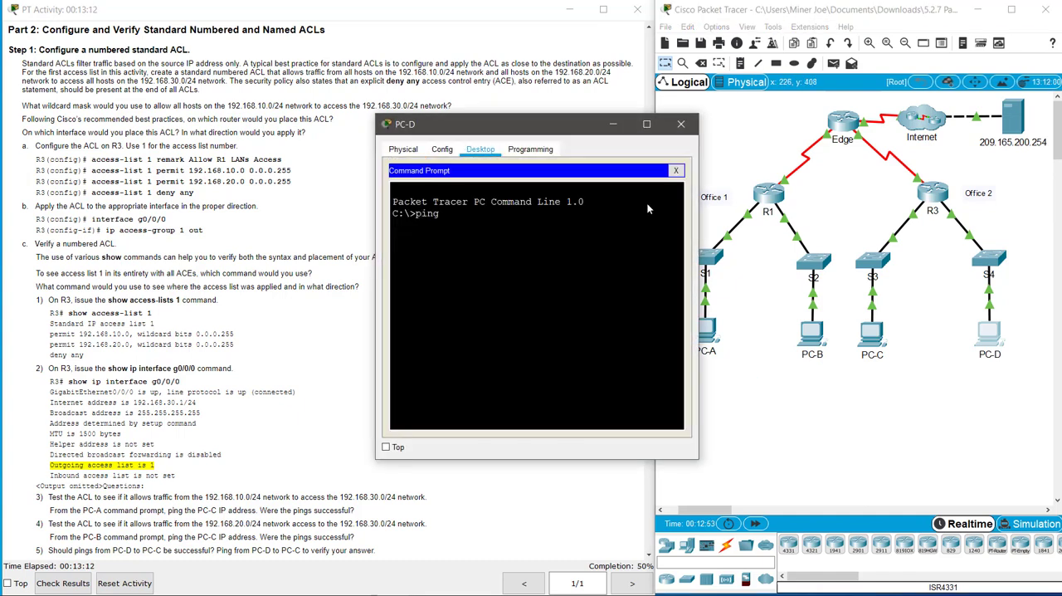
text( 192.168.30.3)
key(Return)
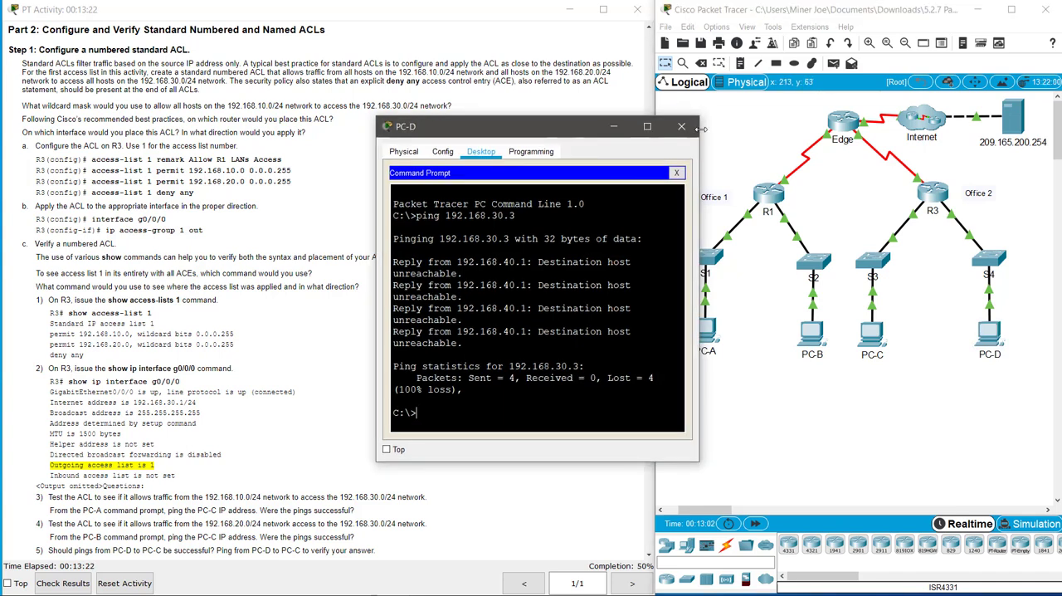
click(680, 124)
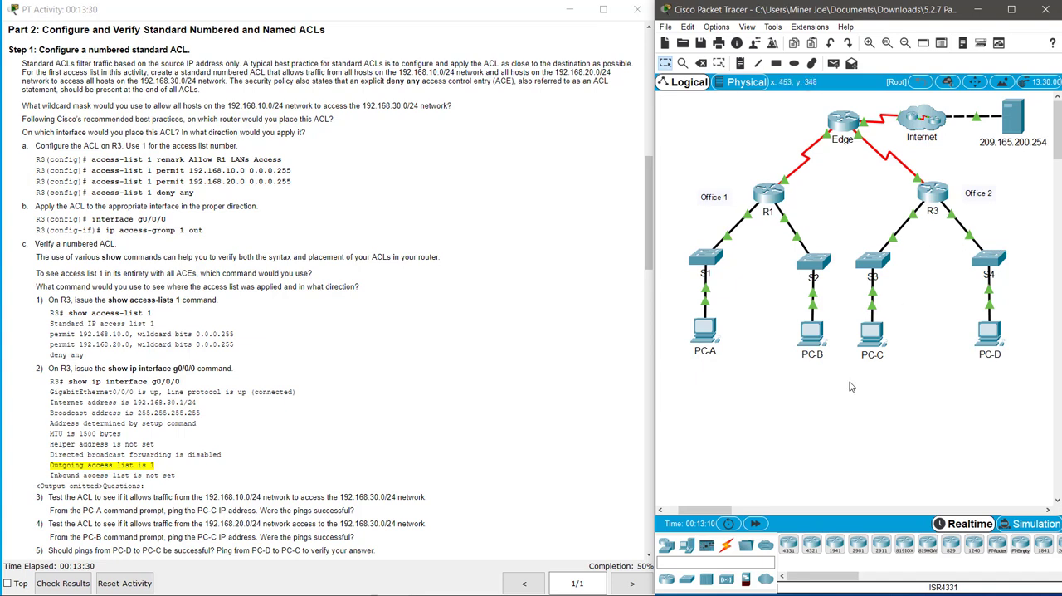
Step: Ping the server at 209.165.200.254 from PC-C's command prompt and close PC-C's window
click(875, 334)
click(477, 150)
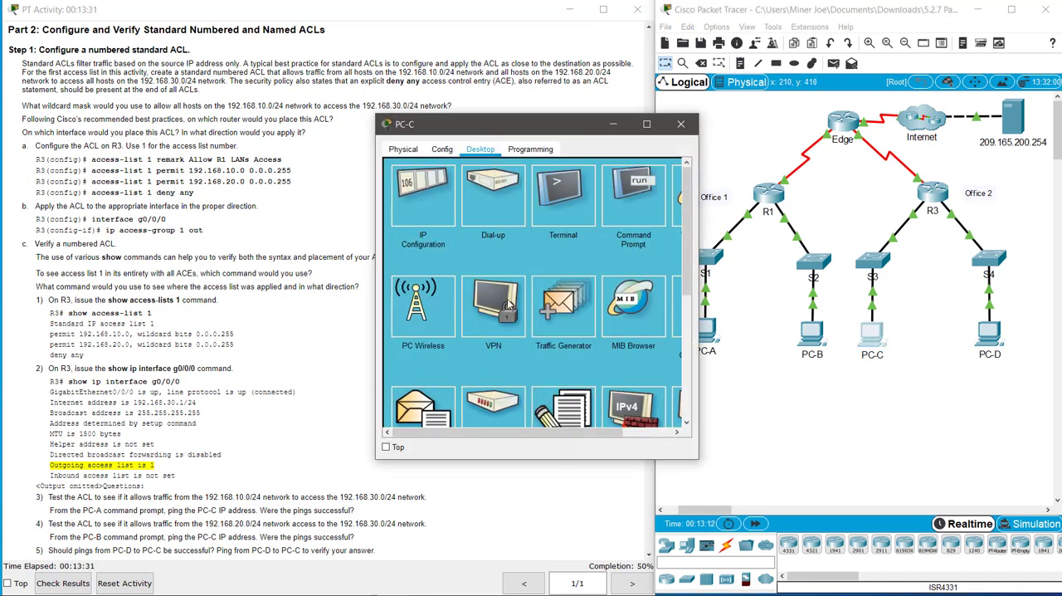
click(641, 214)
key(Return)
key(Return)
key(Return)
key(Return)
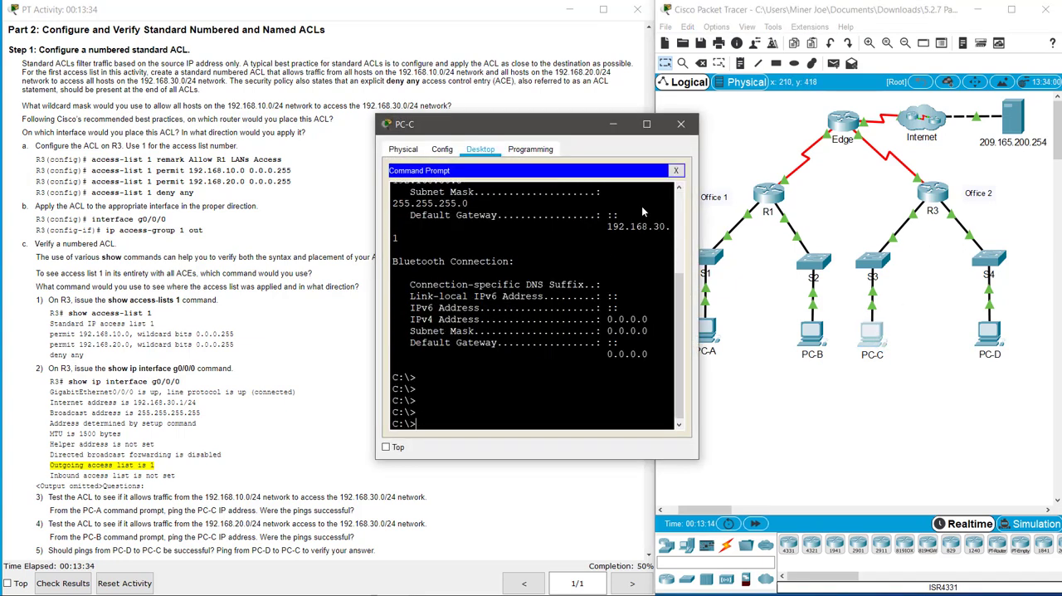
text(ping 209.165.200.254)
key(Return)
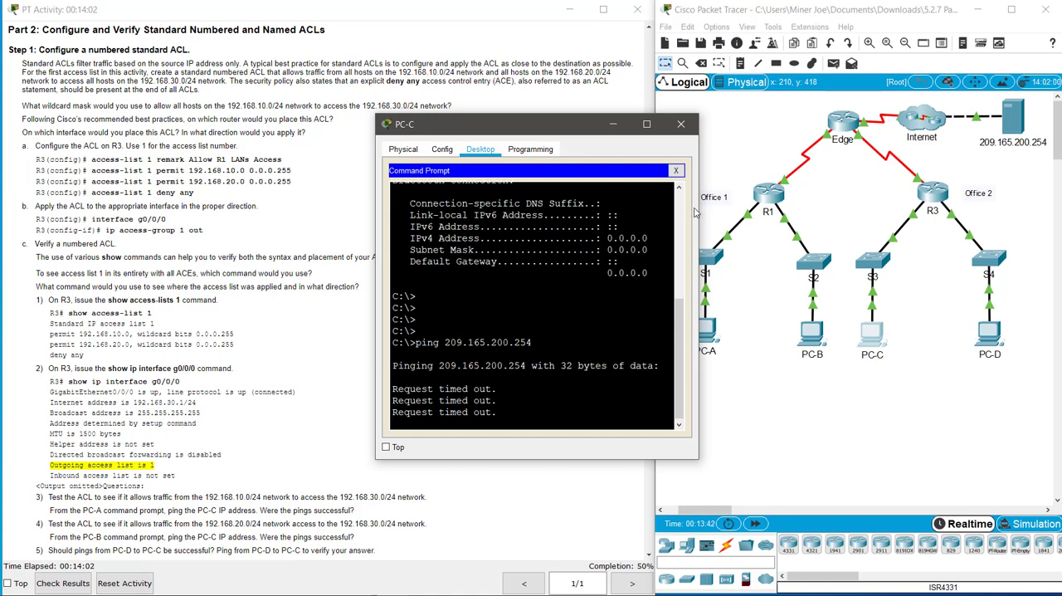
click(676, 171)
click(682, 125)
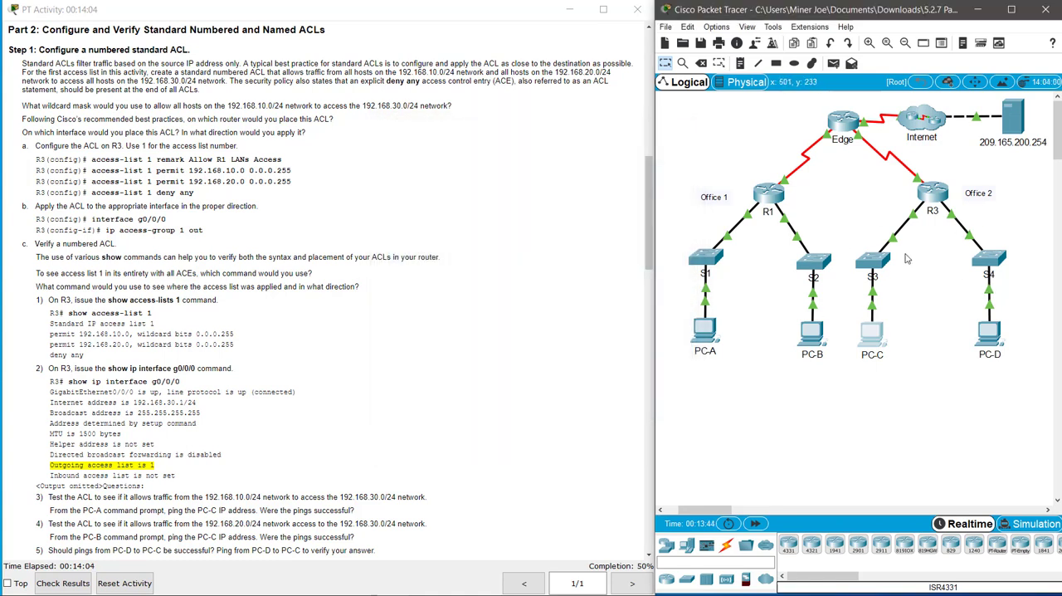
Step: Read the Step 2 instructions for the named ACL BRANCH-OFFICE-POLICY on R1, examining its permit entries and the R1 interface it applies to
click(431, 373)
scroll(415, 428, down, 3)
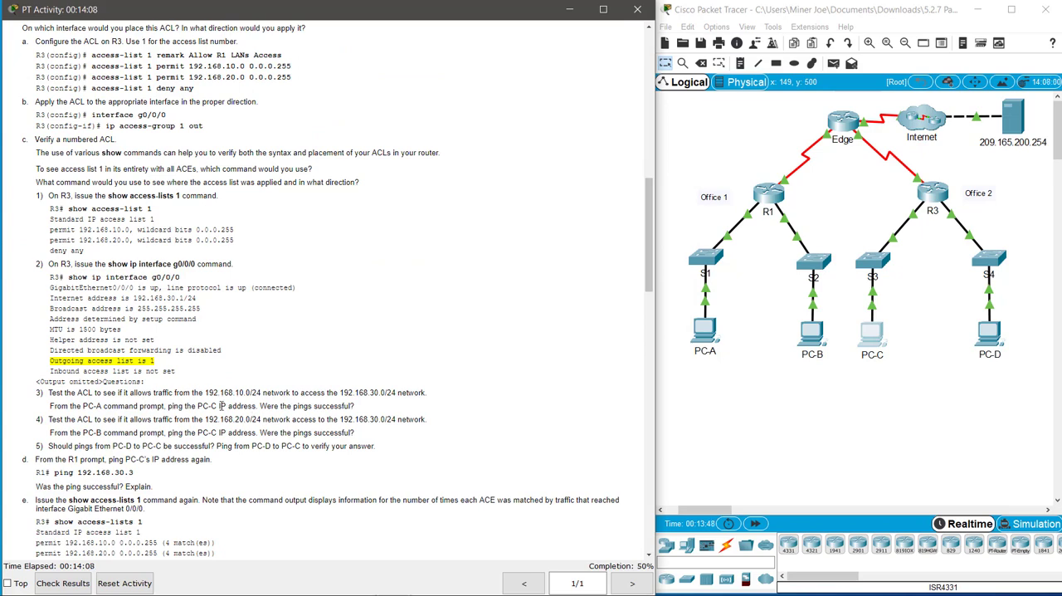
scroll(354, 406, down, 4)
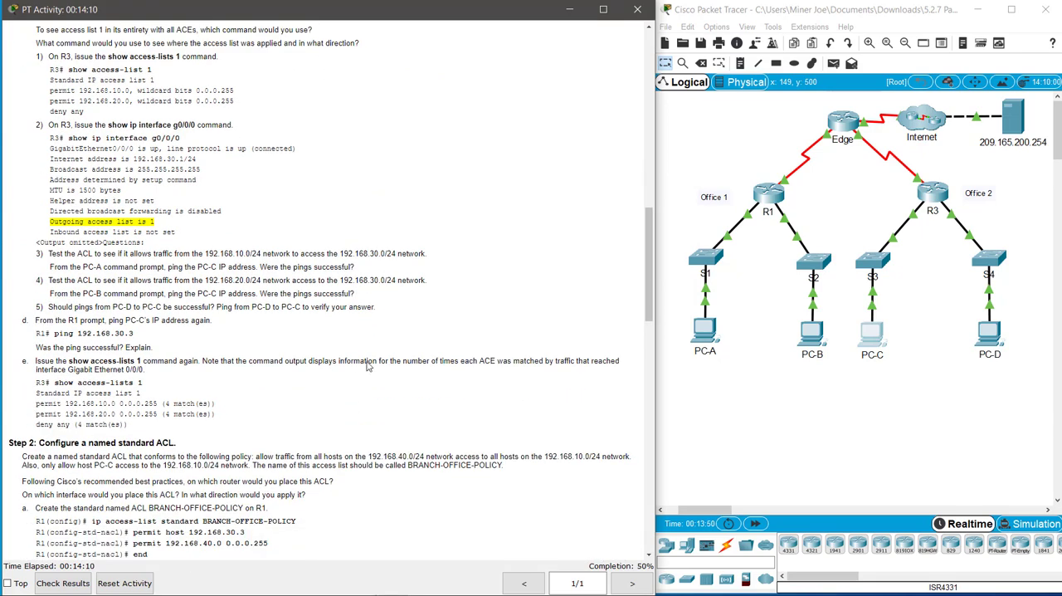
scroll(379, 349, down, 3)
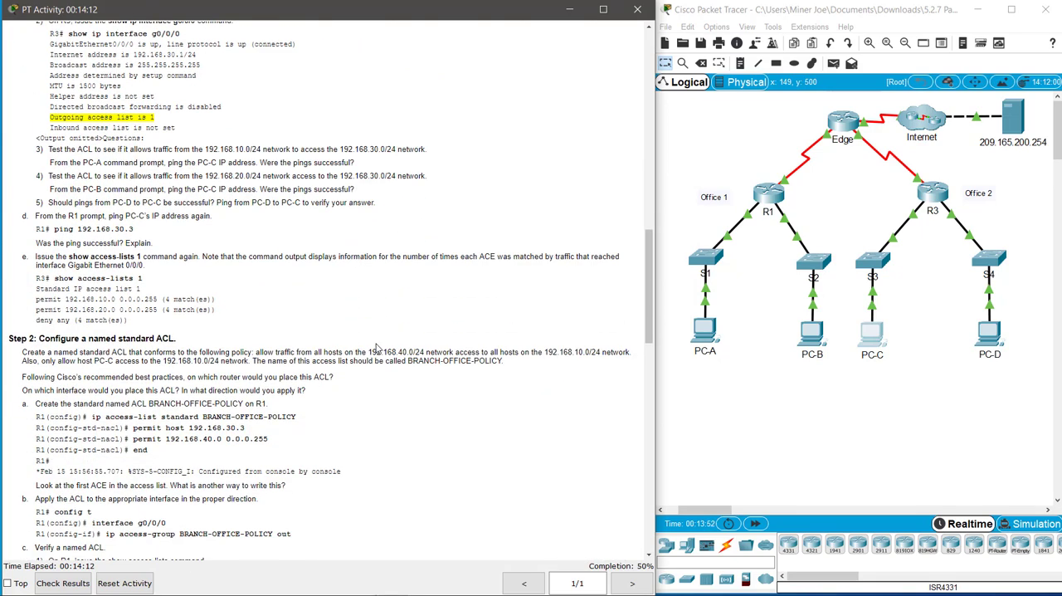
scroll(361, 364, down, 1)
scroll(311, 301, down, 3)
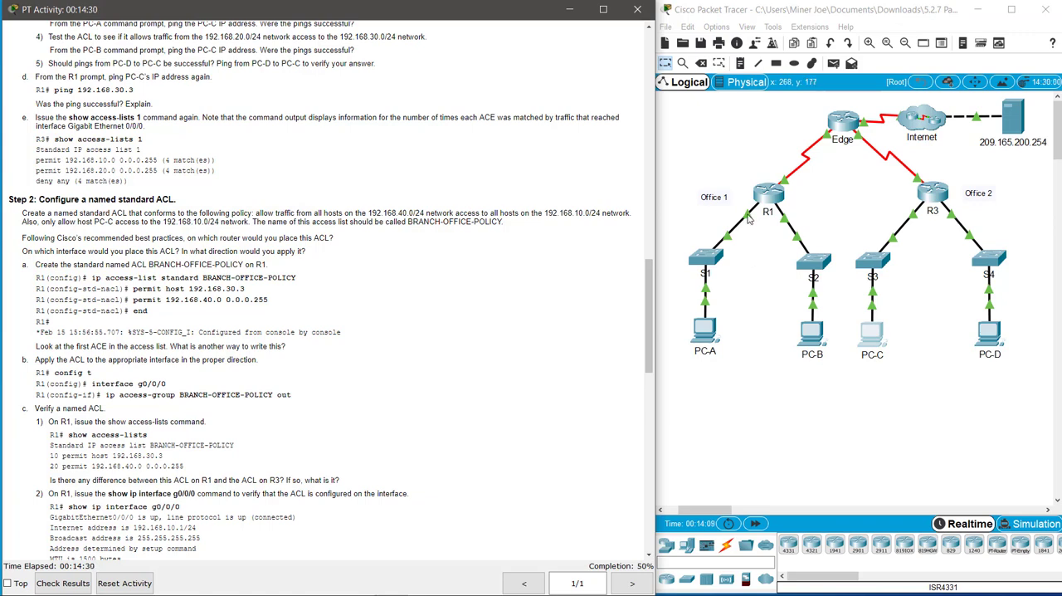
click(750, 217)
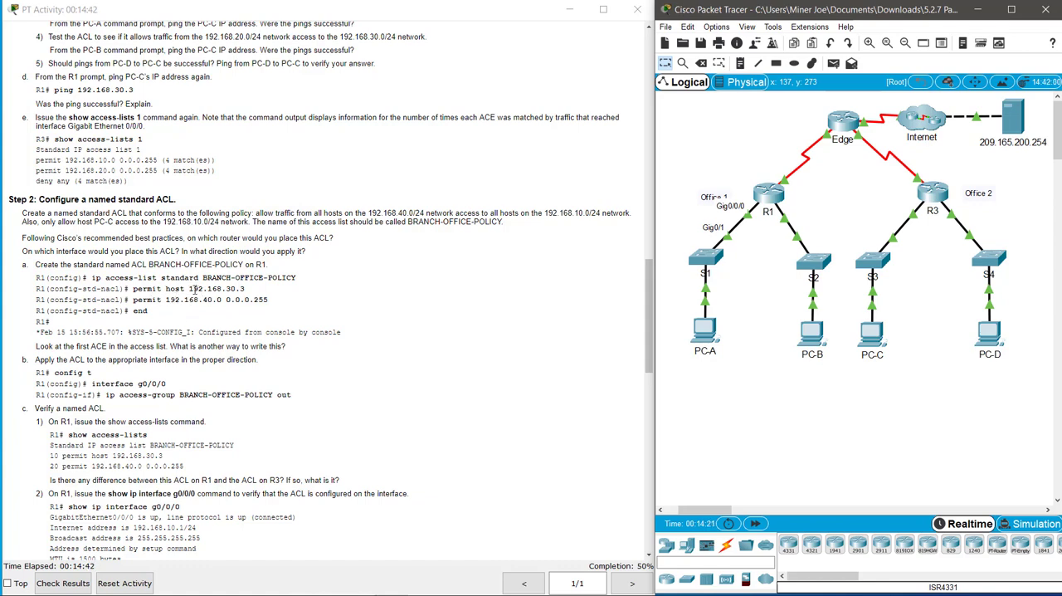
drag(190, 288, 241, 288)
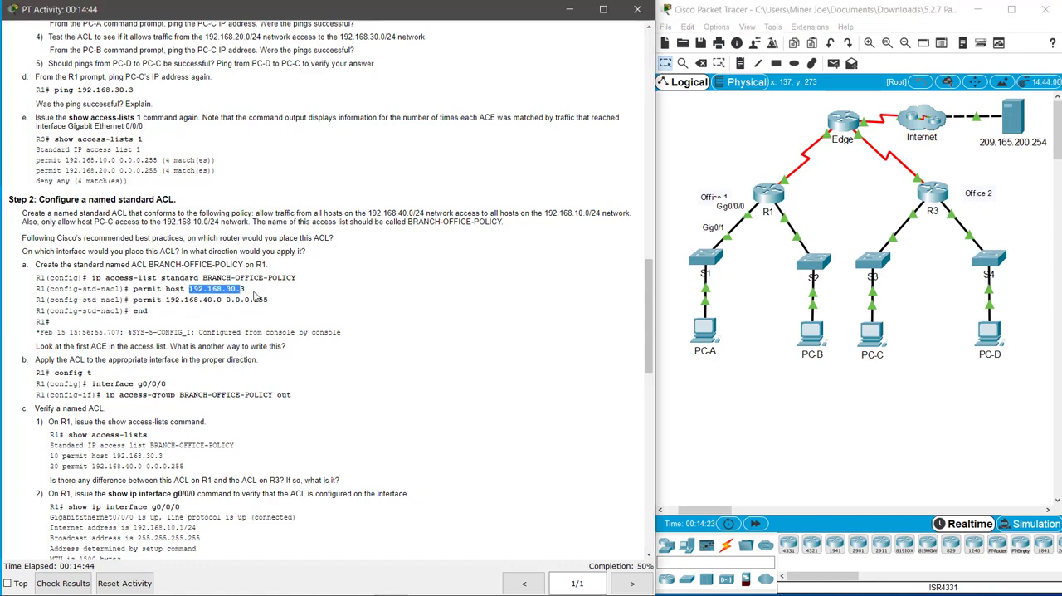
click(219, 324)
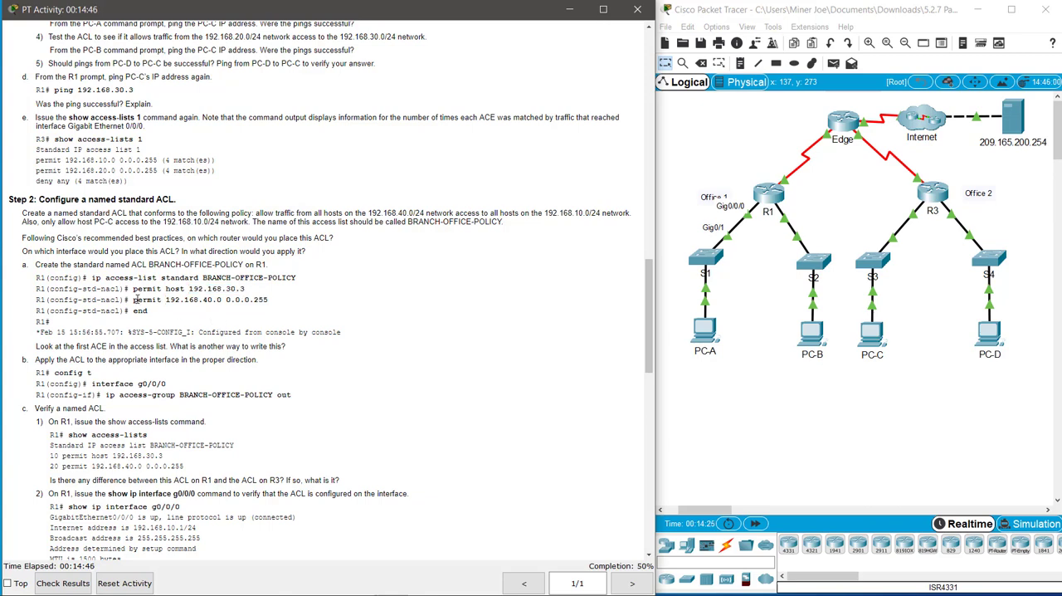
Step: Review the second permit entry in the instructions, open R1's command line, and enter global configuration mode
drag(134, 298, 278, 305)
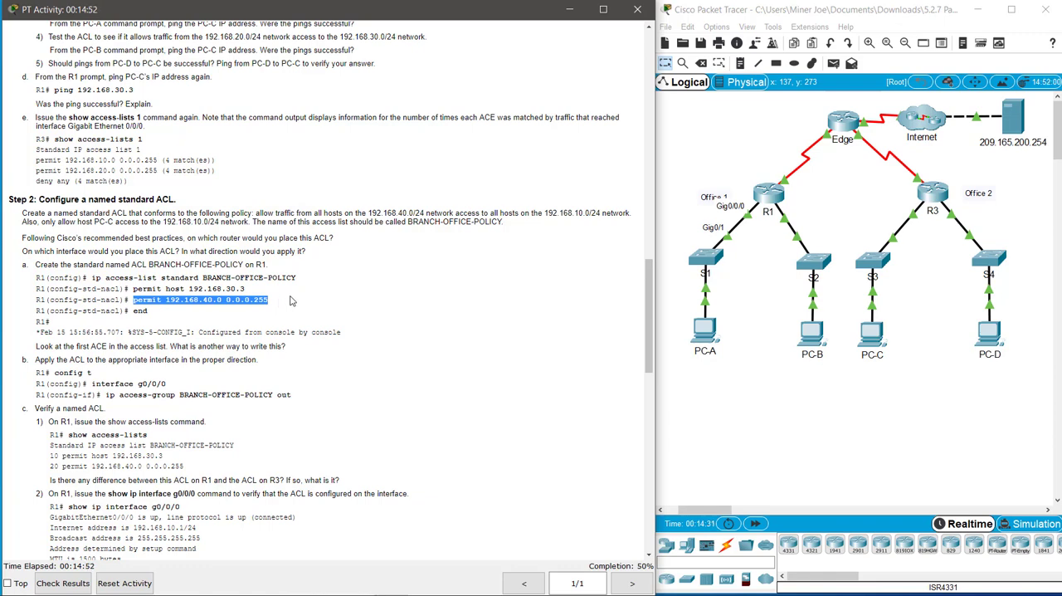
click(291, 301)
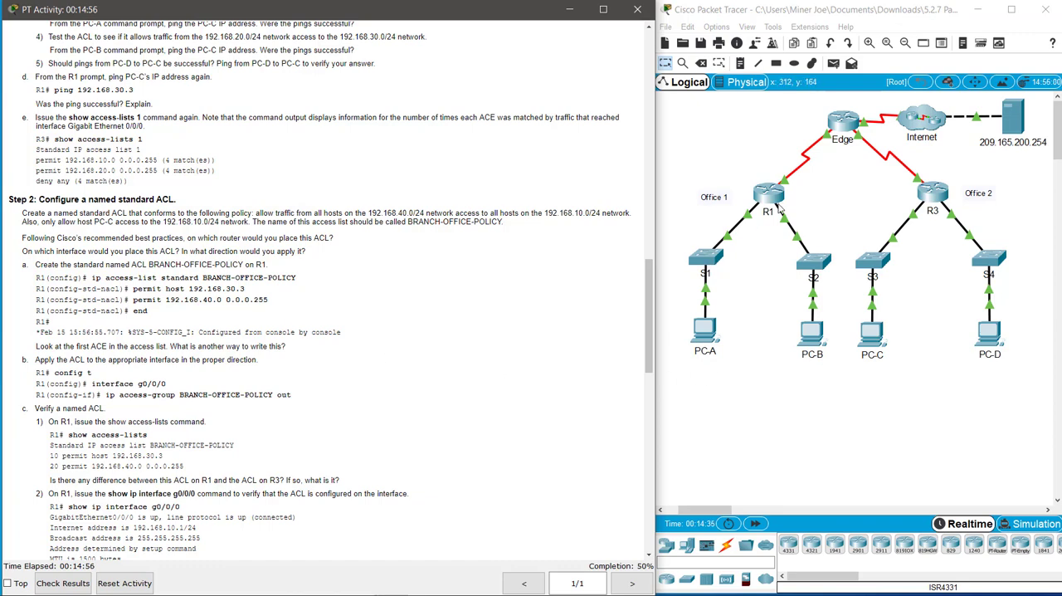
click(757, 246)
click(769, 192)
click(471, 148)
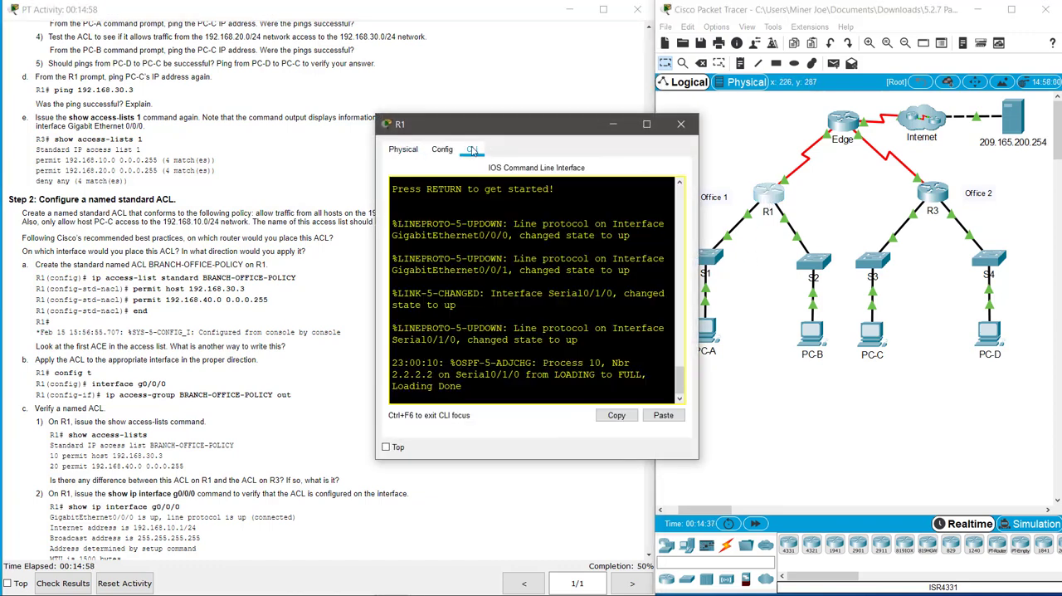
drag(699, 358, 1061, 358)
key(Return)
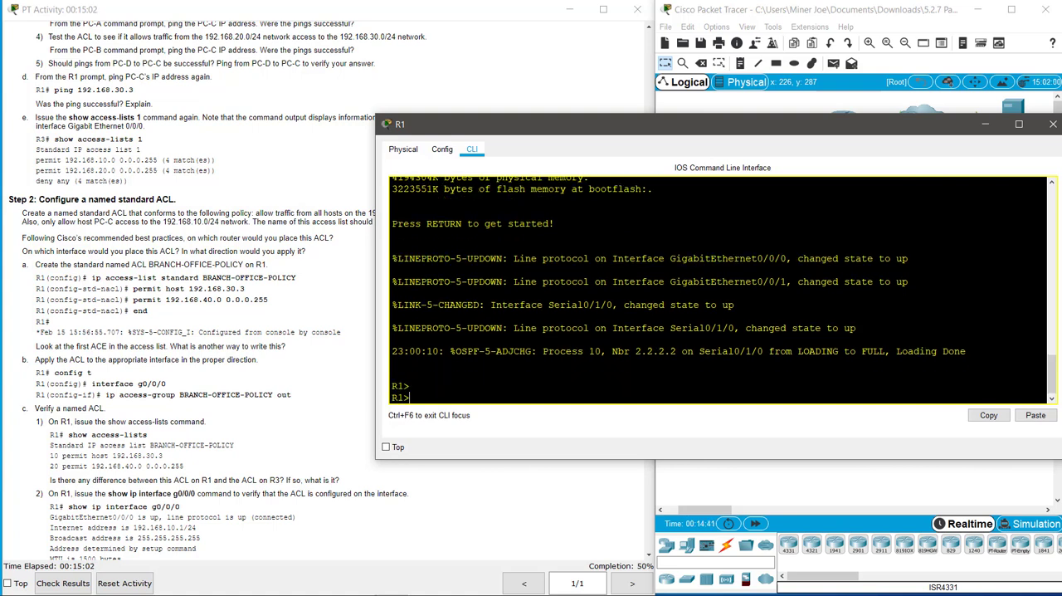
key(Return)
text(en)
key(Return)
text(confi t)
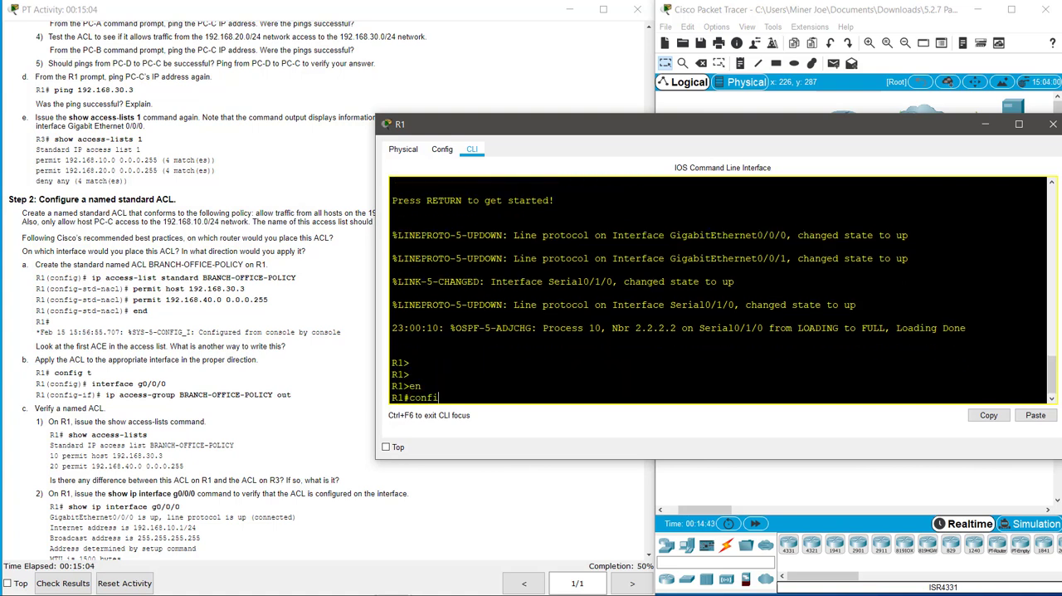
key(Return)
Step: Create the standard named access list BRANCH-OFFICE-POLICY on R1
text(ig)#i)
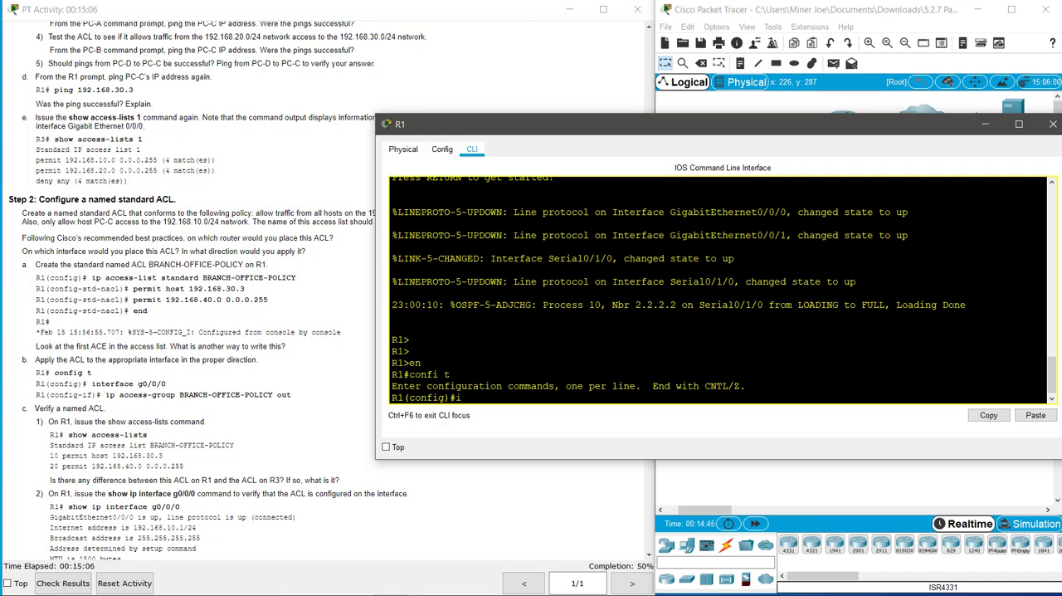
text(p acc)
key(Tab)
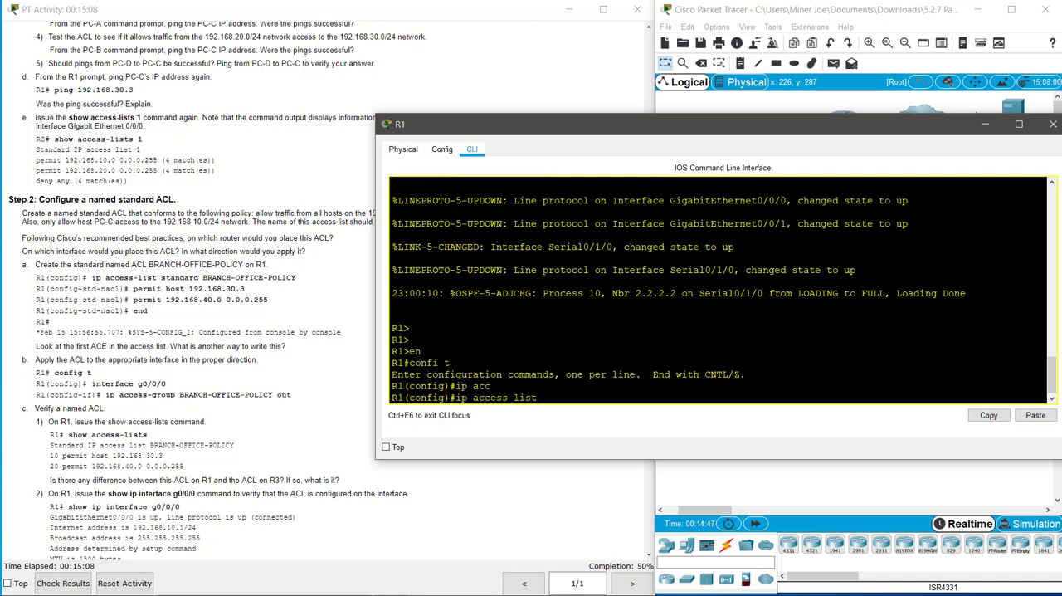
text(stan)
key(Tab)
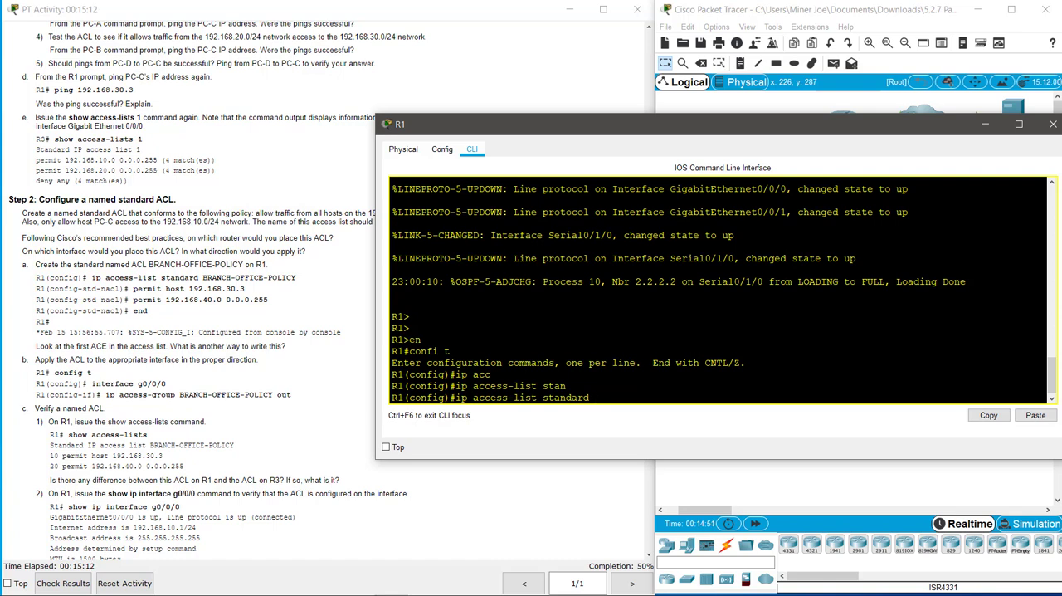
text(R)
key(BackSpace)
text(BRANCH-OFFICE-Po)
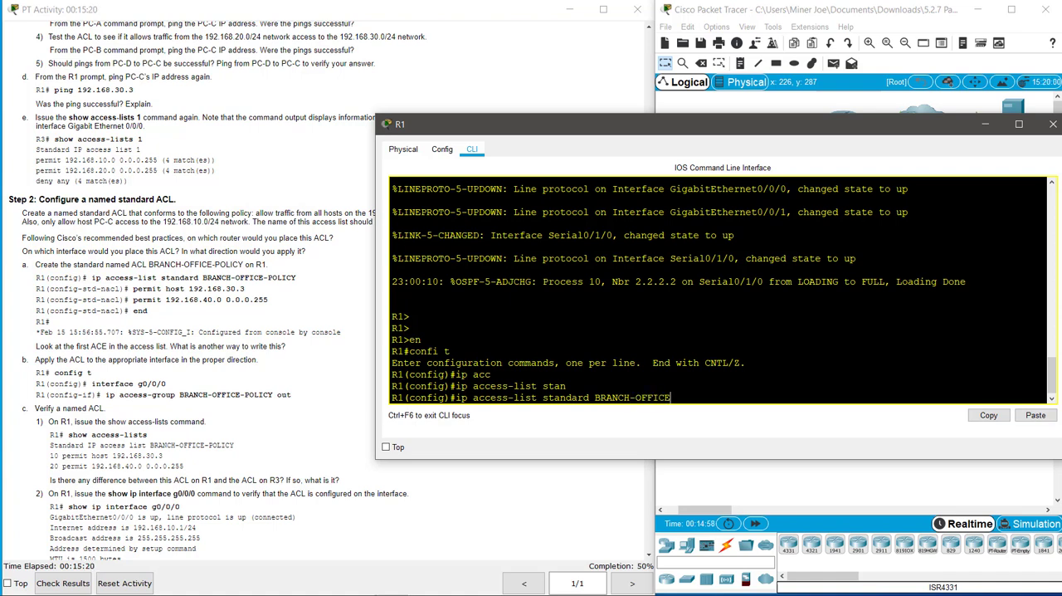
key(BackSpace)
text(OLICY)
key(Return)
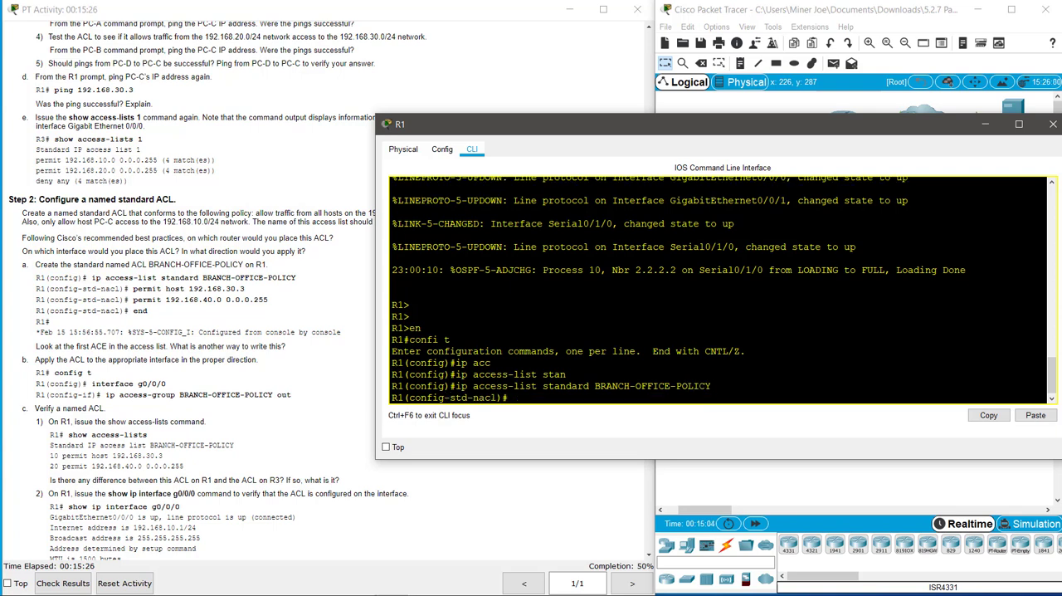
Step: Add an entry to BRANCH-OFFICE-POLICY that permits host 192.168.30.3
text(permit host 192.168)
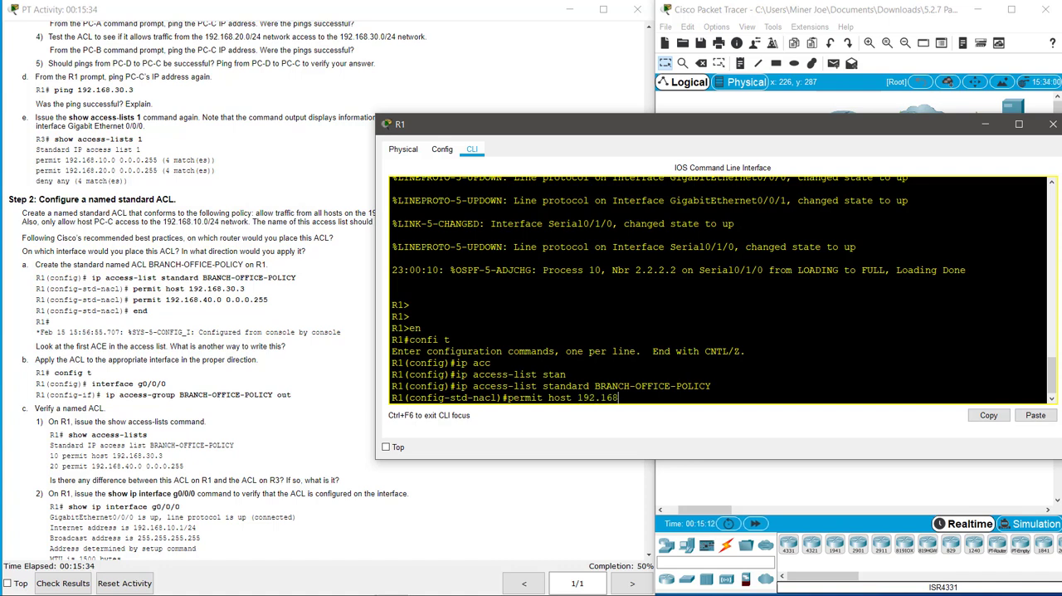
text(.30.3)
key(Return)
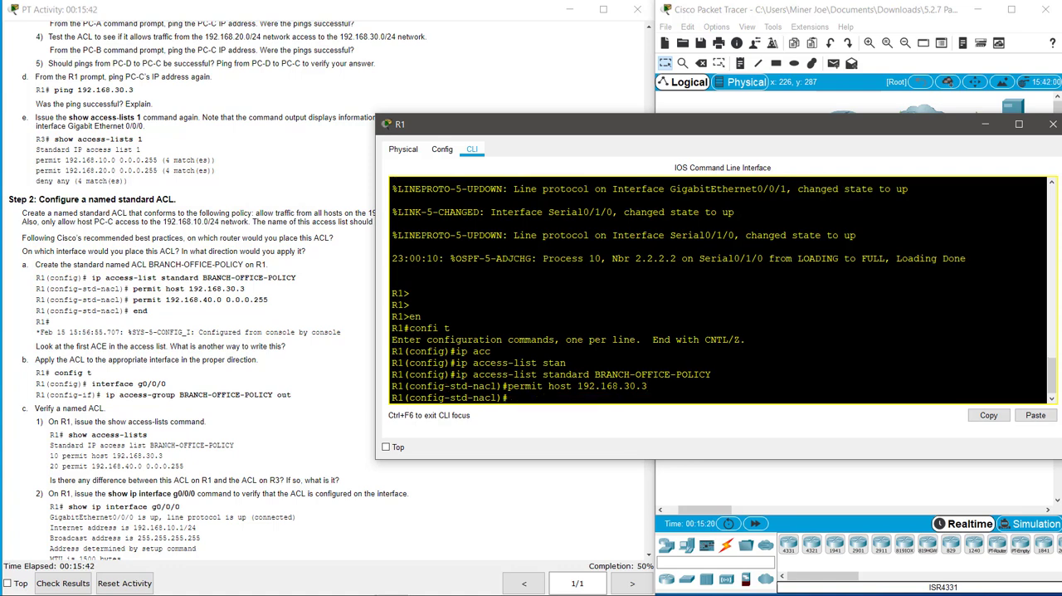
Step: Add an entry permitting 192.168.40.0 with wildcard 0.0.0.255 to BRANCH-OFFICE-POLICY, and exit the ACL configuration
text(permit 192.168.40.0 0.0.0.255)
key(BackSpace)
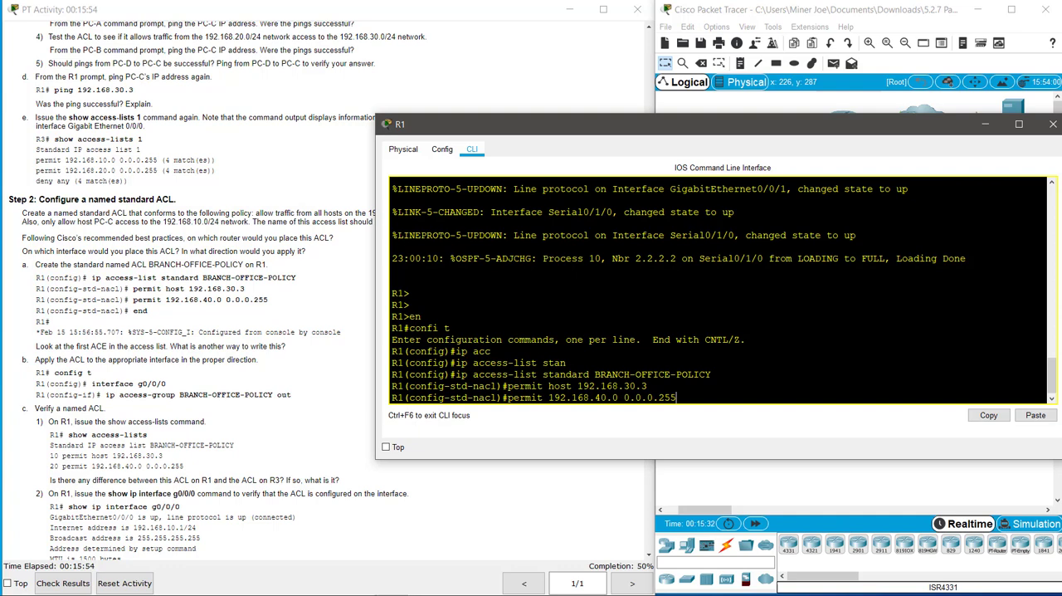
key(Return)
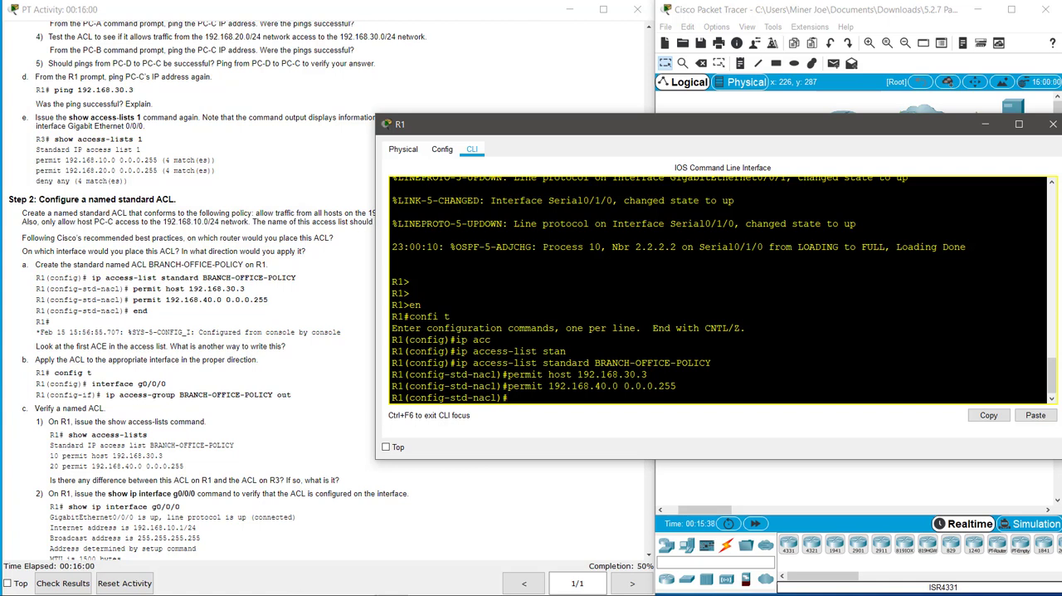
text(exit)
key(Return)
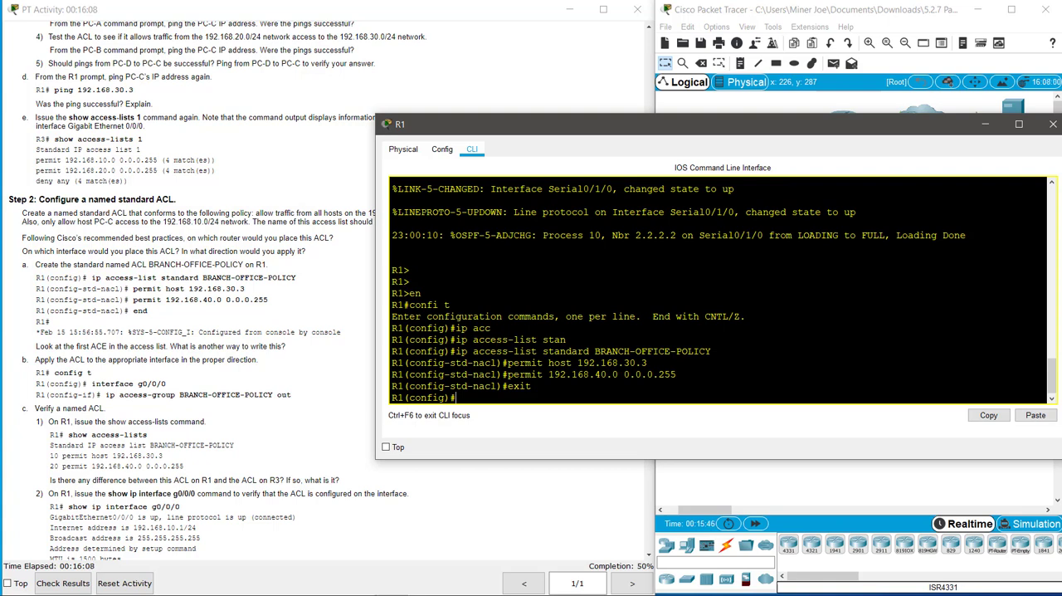
Step: Apply BRANCH-OFFICE-POLICY to R1's interface g0/0/0 in the outbound direction with ip access-group
text(int g0/0/0)
key(Return)
text(ip acc)
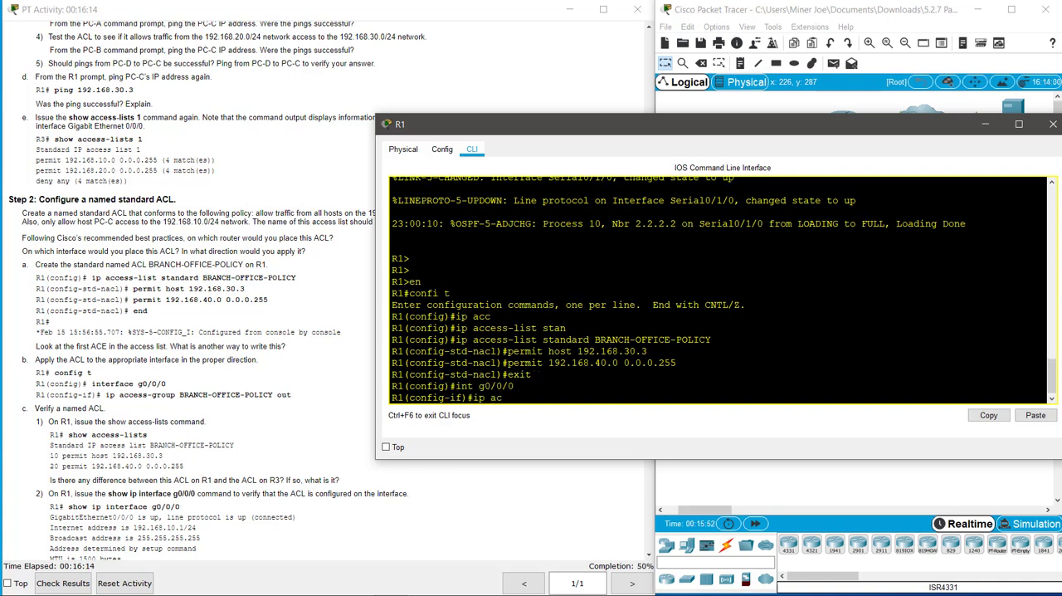
key(Tab)
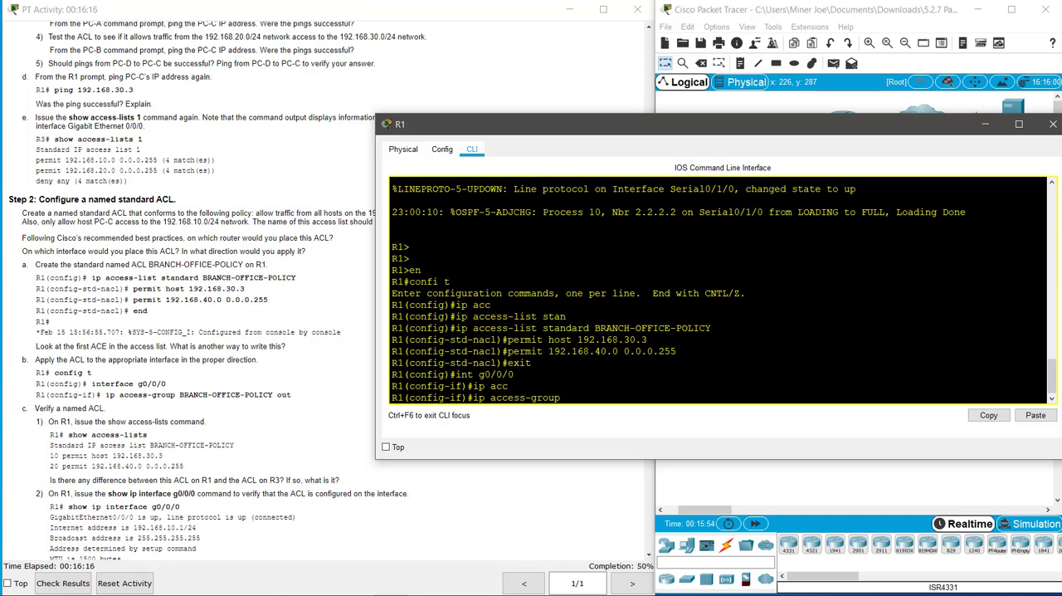
text(BRANCH-OFFIVC)
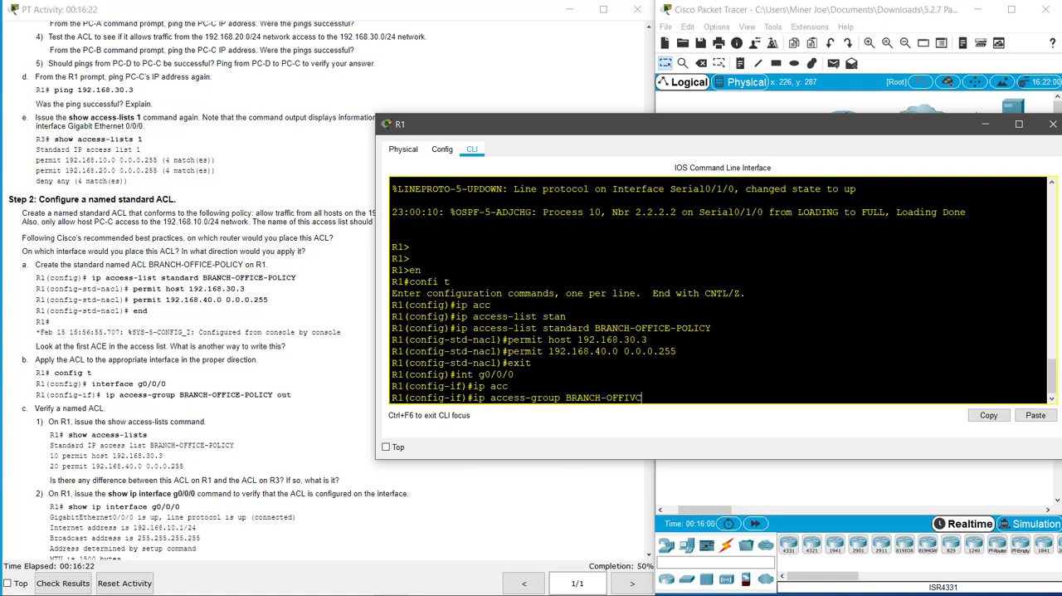
key(BackSpace)
key(BackSpace)
text(CE-POLICY out)
key(Return)
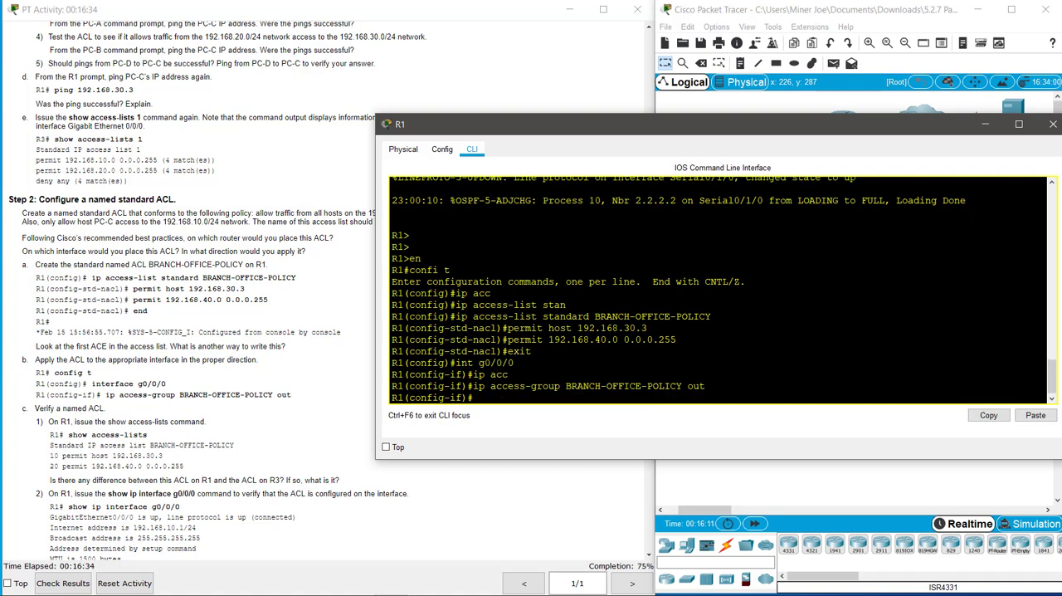
Step: Return R1 to privileged EXEC mode and display its access lists with show access-lists
text(exit)
key(Return)
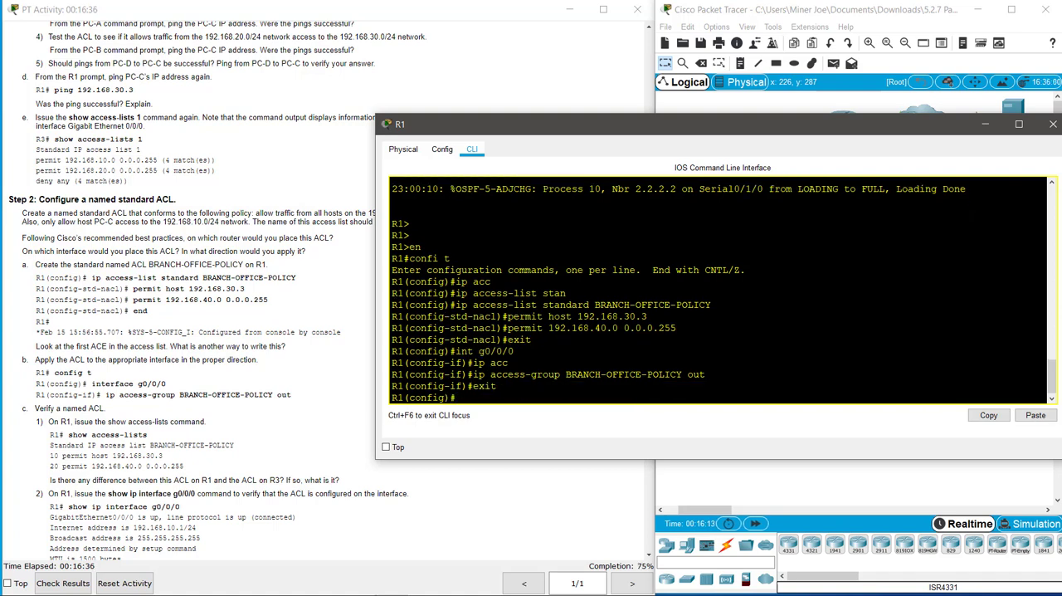
text(exit)
key(Return)
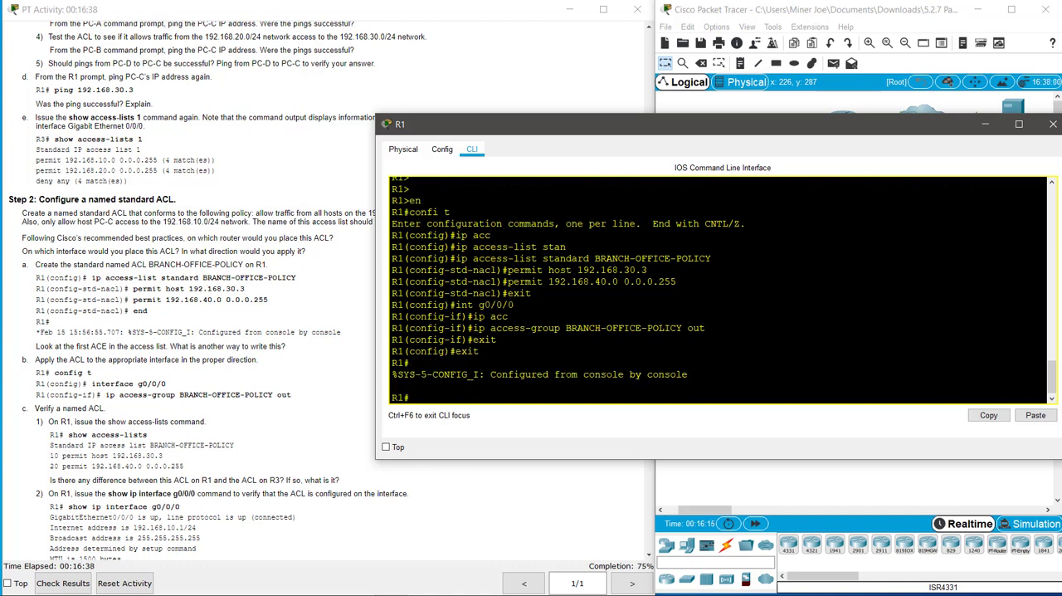
text(show ac)
key(Tab)
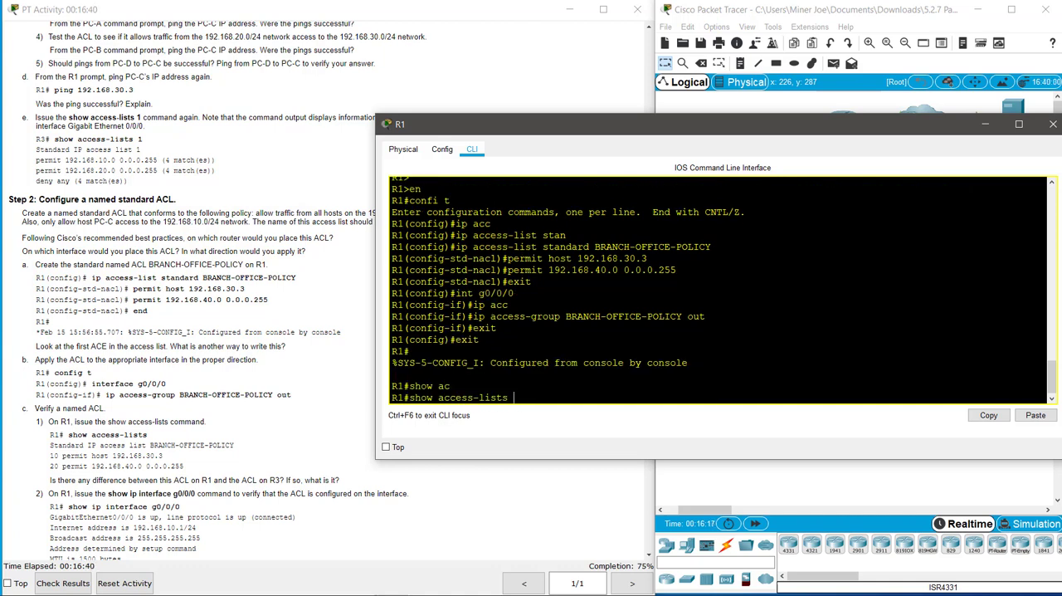
key(Return)
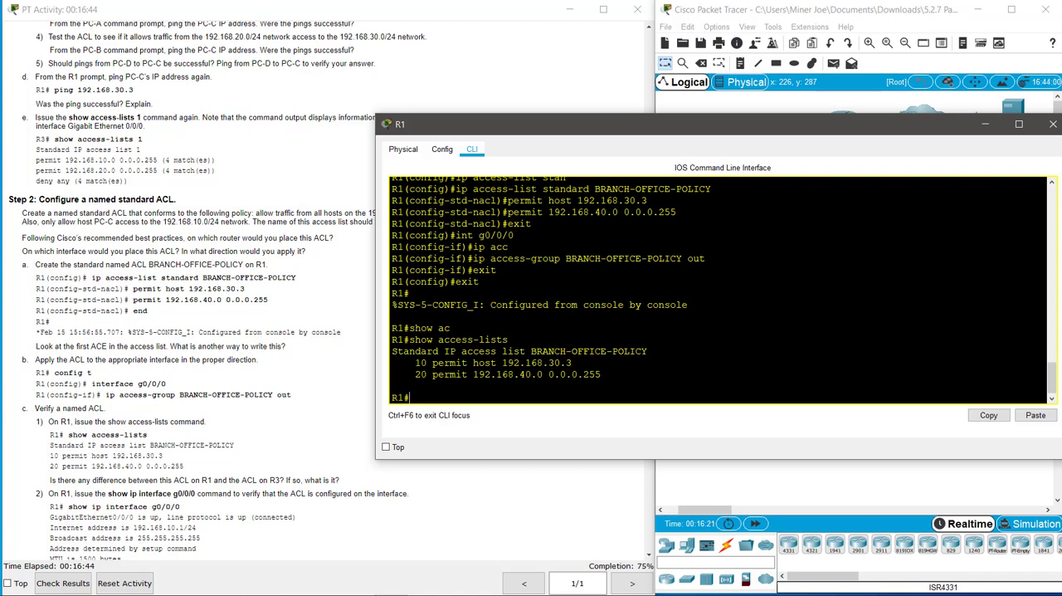
Step: Display the IP details of R1's interface g0/0/0 and check its outgoing access list entry
text(show ip int g0/0/0)
key(Return)
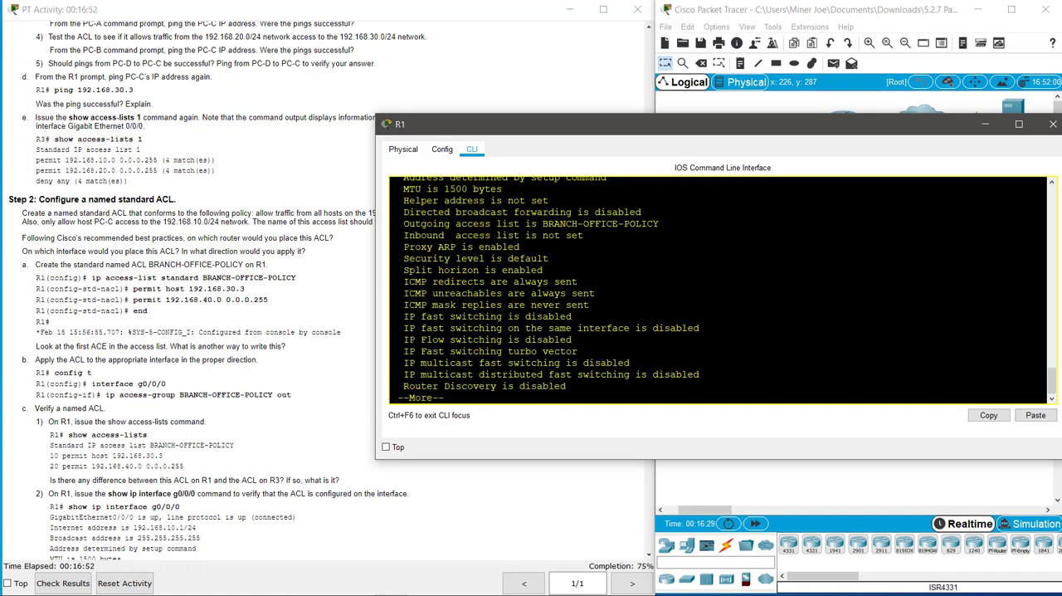
drag(403, 223, 659, 224)
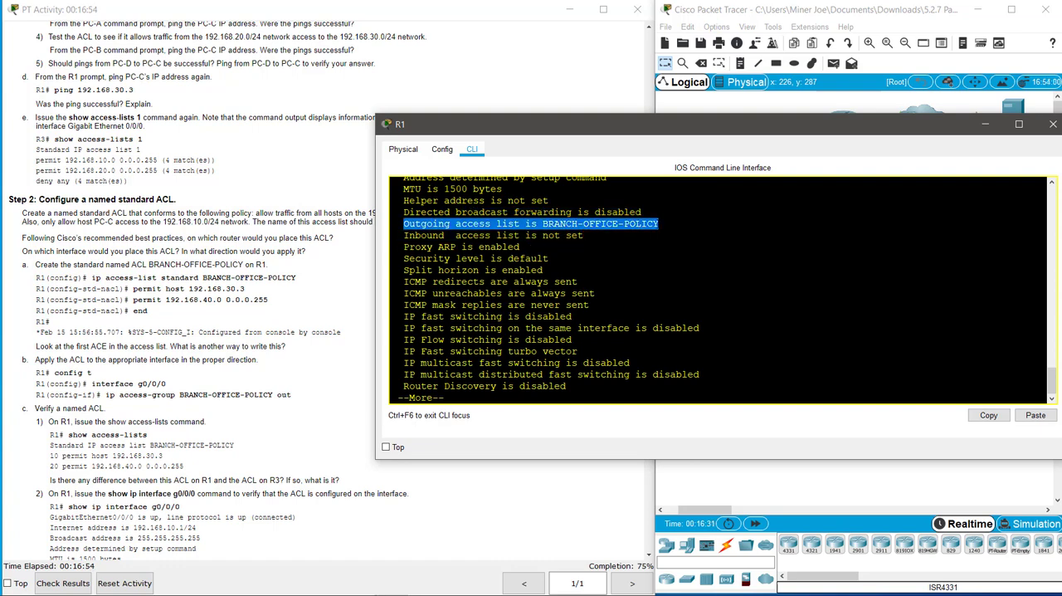
Step: Read the named ACL test instructions, including the extended ping from R3 to 192.168.10.3, and close R1's window
click(318, 396)
scroll(303, 438, down, 4)
scroll(303, 440, down, 3)
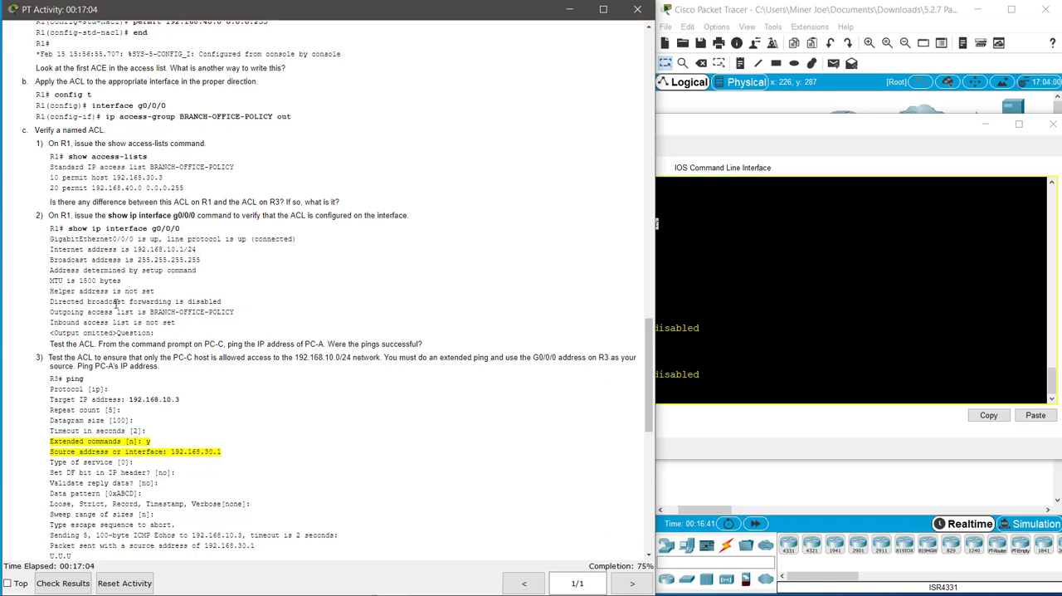
scroll(183, 270, down, 2)
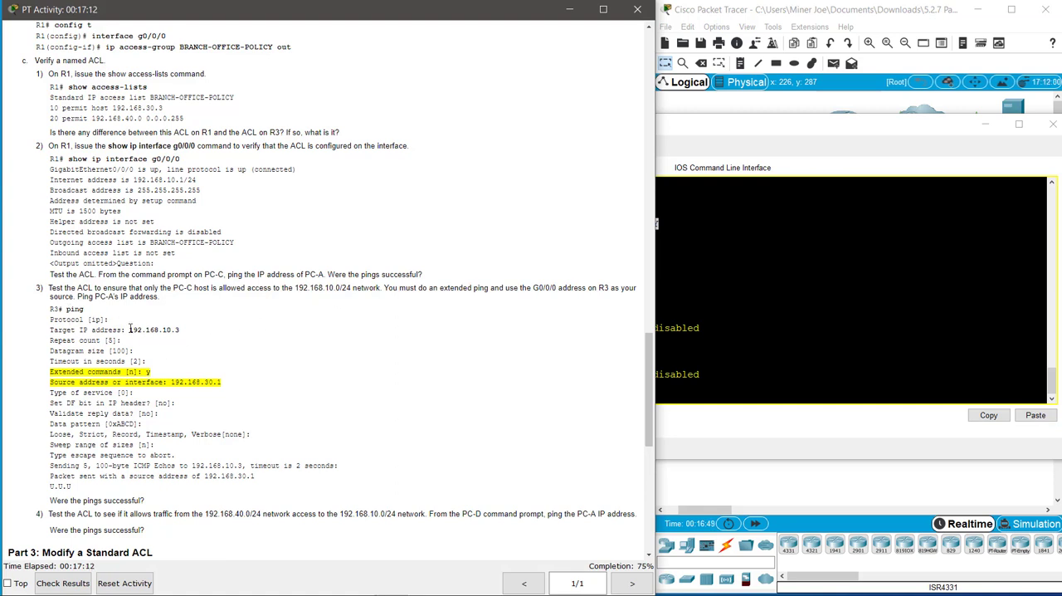
drag(130, 330, 186, 331)
click(1052, 126)
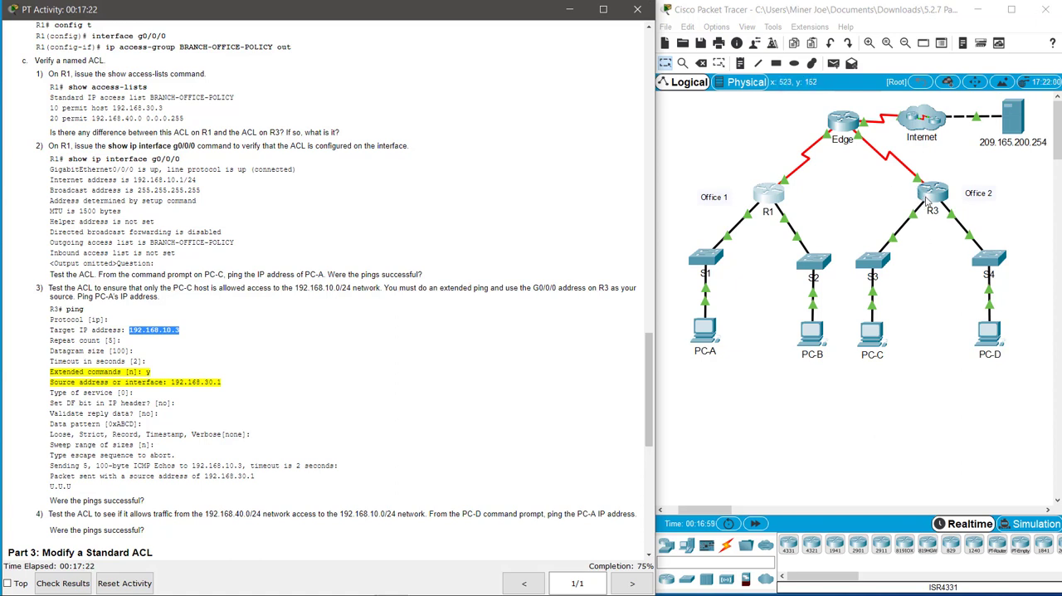
Step: Open R3's command line and list its interfaces and IP addresses with show ip int brief
click(898, 199)
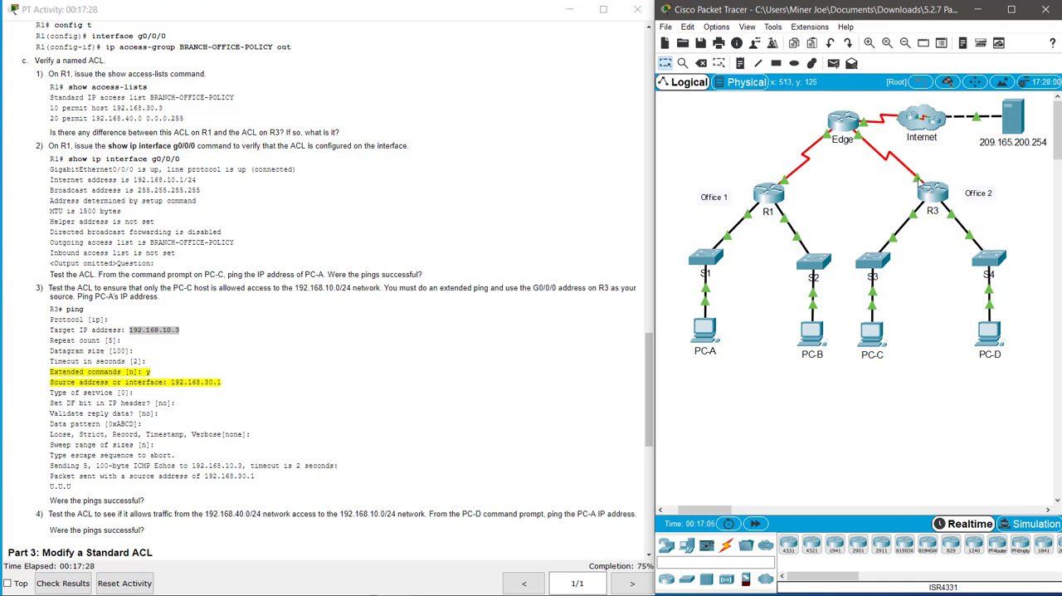
mouse_move(919, 184)
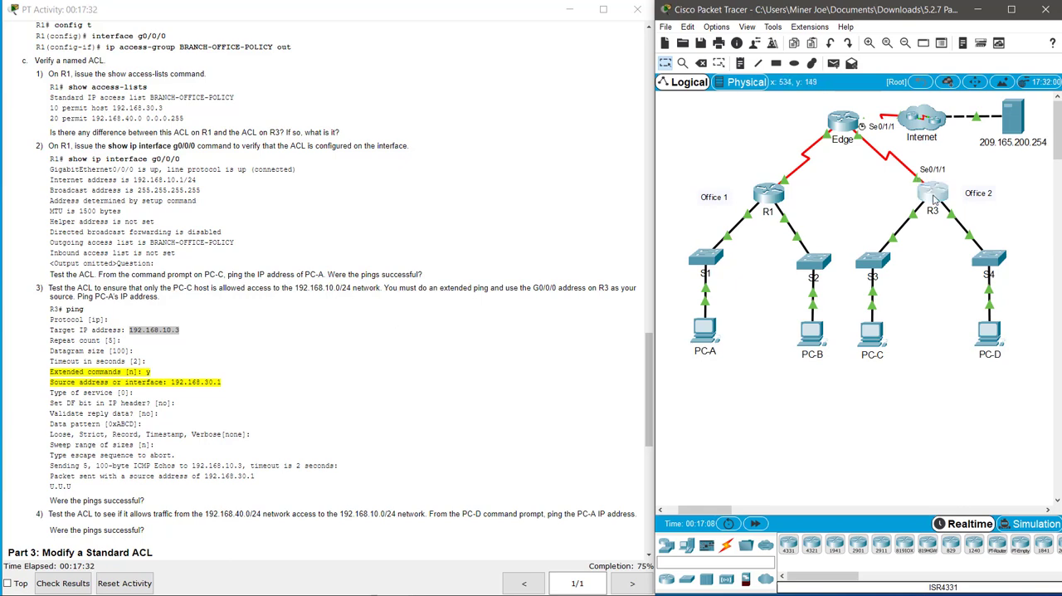
click(934, 195)
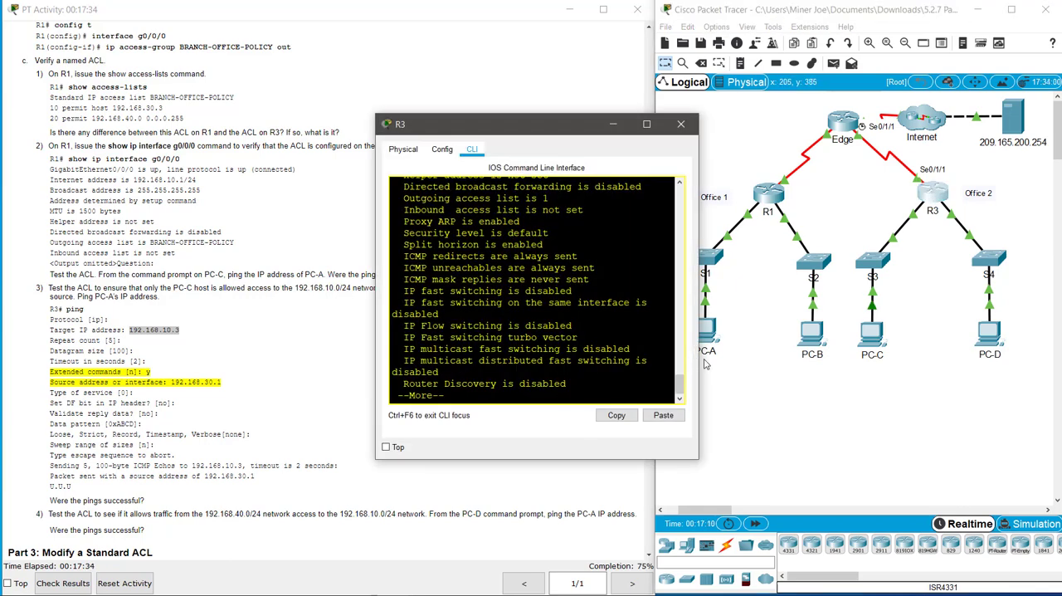
drag(699, 363, 944, 363)
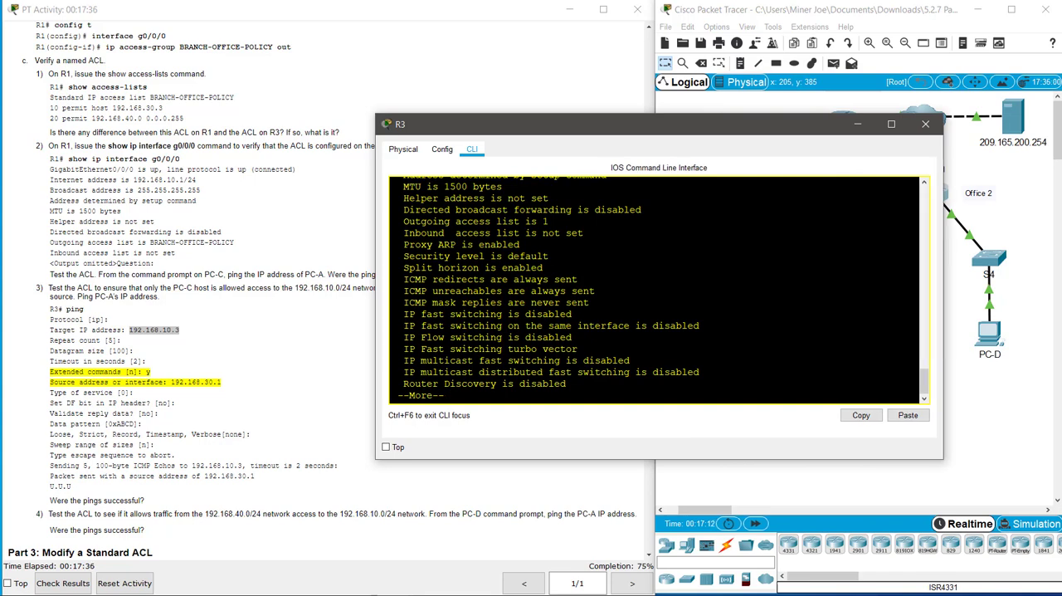
key(space)
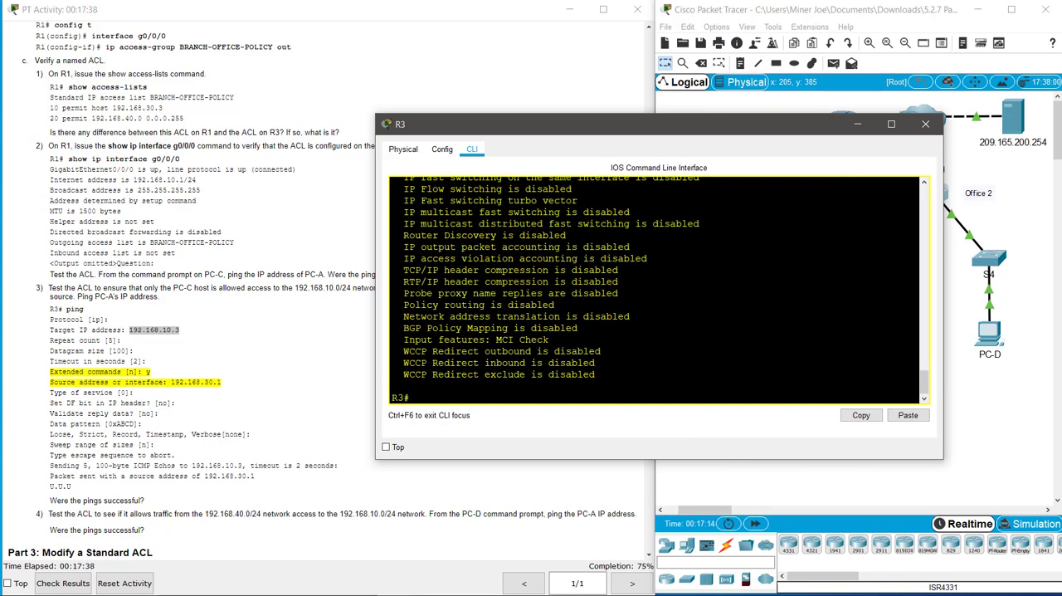
text(show ip in)
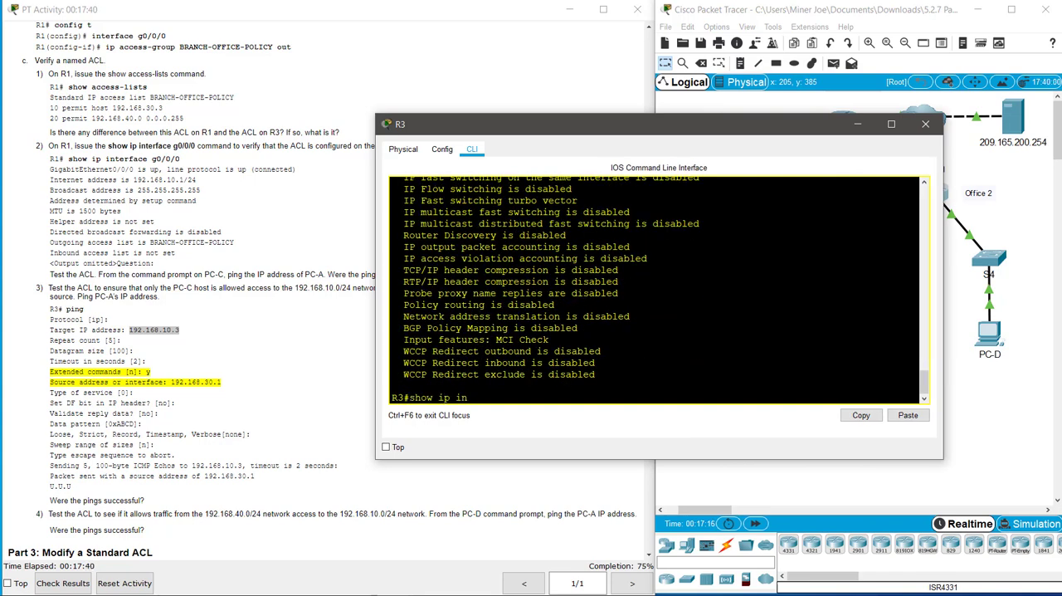
text(t brief)
key(Return)
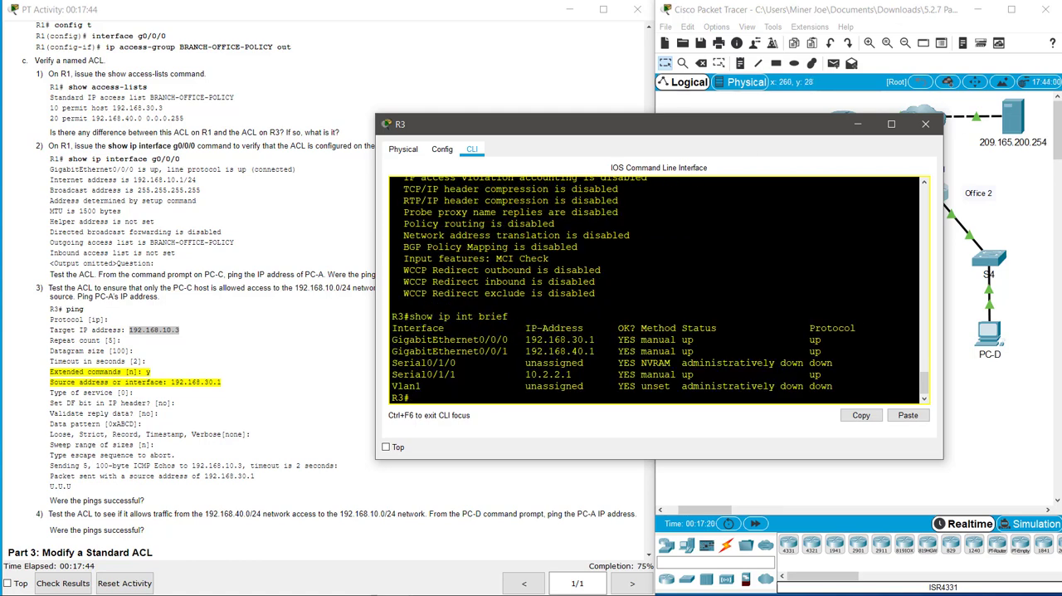
Step: Run a standard ping from R3 to PC-A at 192.168.10.3
drag(583, 375, 531, 375)
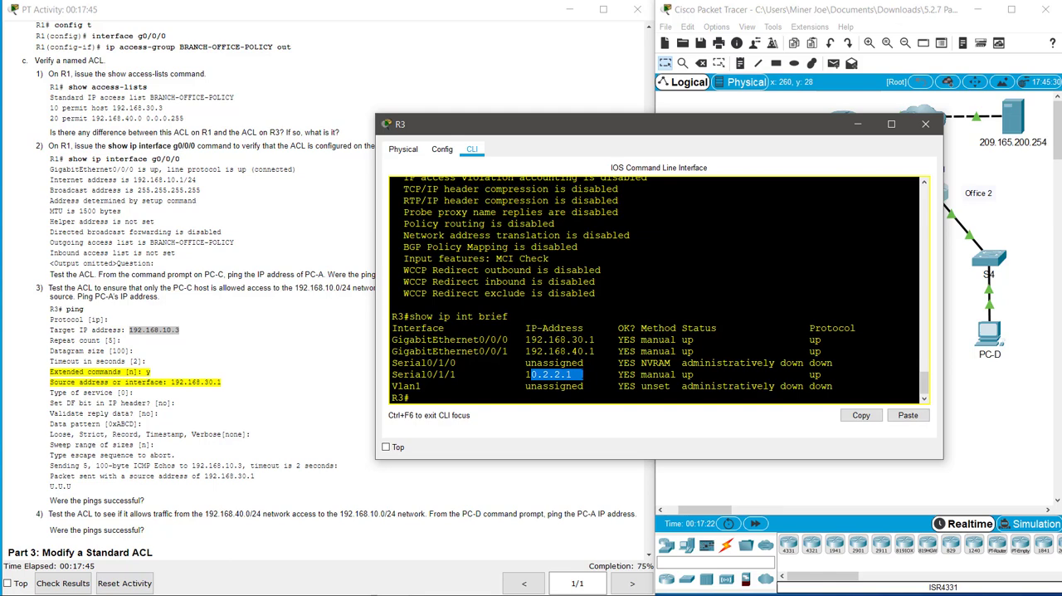
click(583, 374)
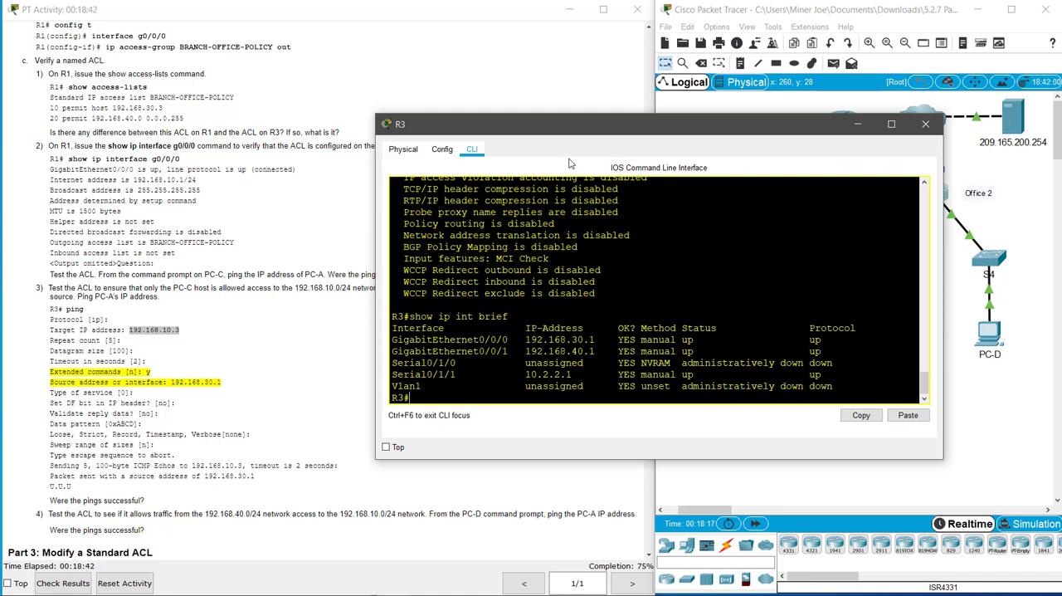
text(ping 192.168.10.3)
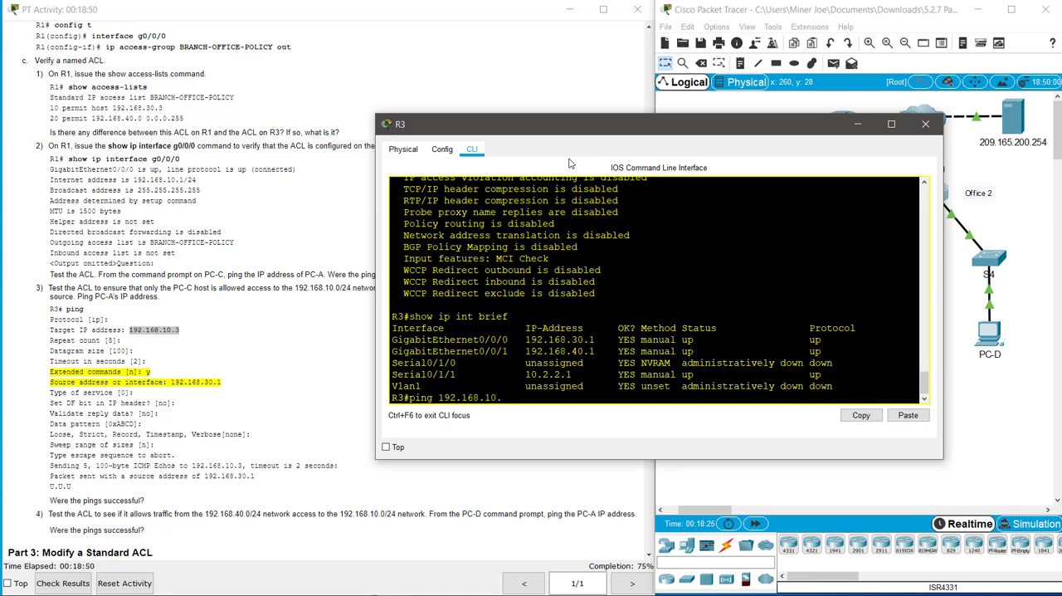
key(Return)
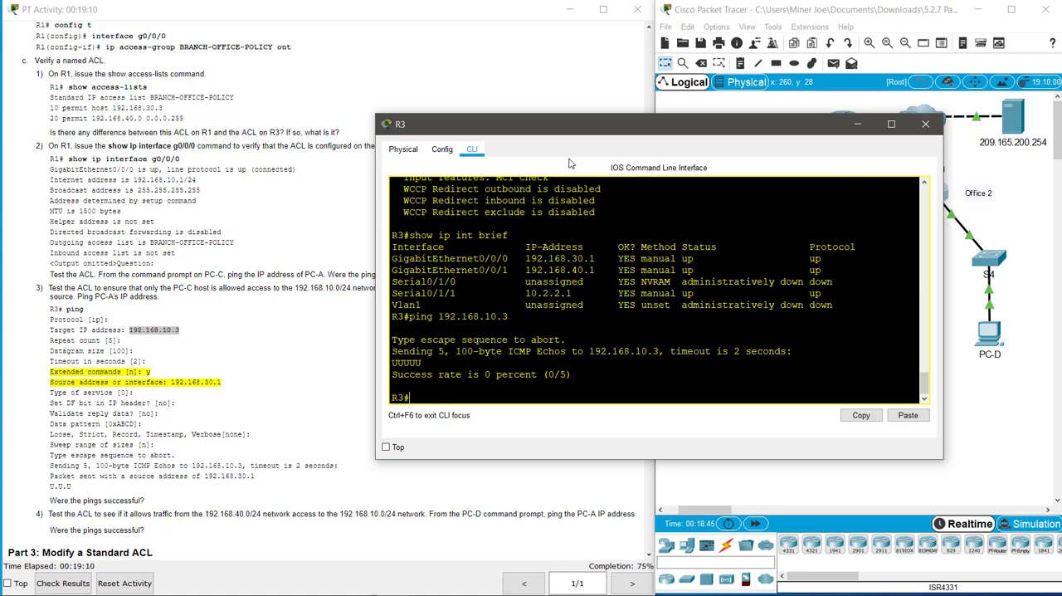
Step: Start an interactive ping on R3 to target 192.168.10.3, accepting the default protocol, repeat count, datagram size and timeout
key(Up)
key(BackSpace)
key(BackSpace)
key(BackSpace)
key(BackSpace)
key(BackSpace)
key(BackSpace)
key(BackSpace)
key(BackSpace)
key(BackSpace)
key(BackSpace)
key(BackSpace)
key(BackSpace)
key(BackSpace)
key(Return)
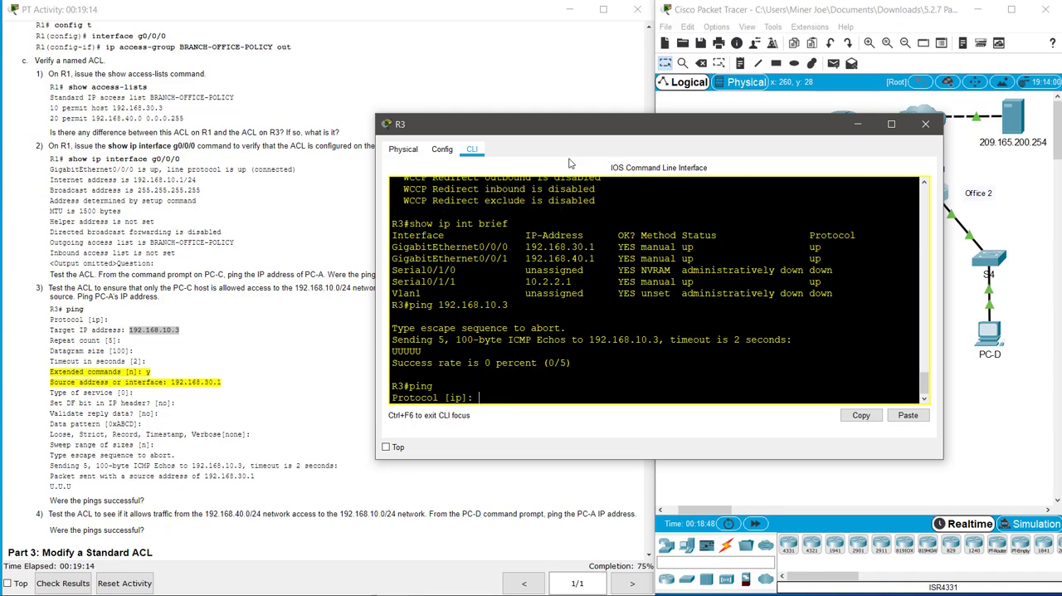
key(Return)
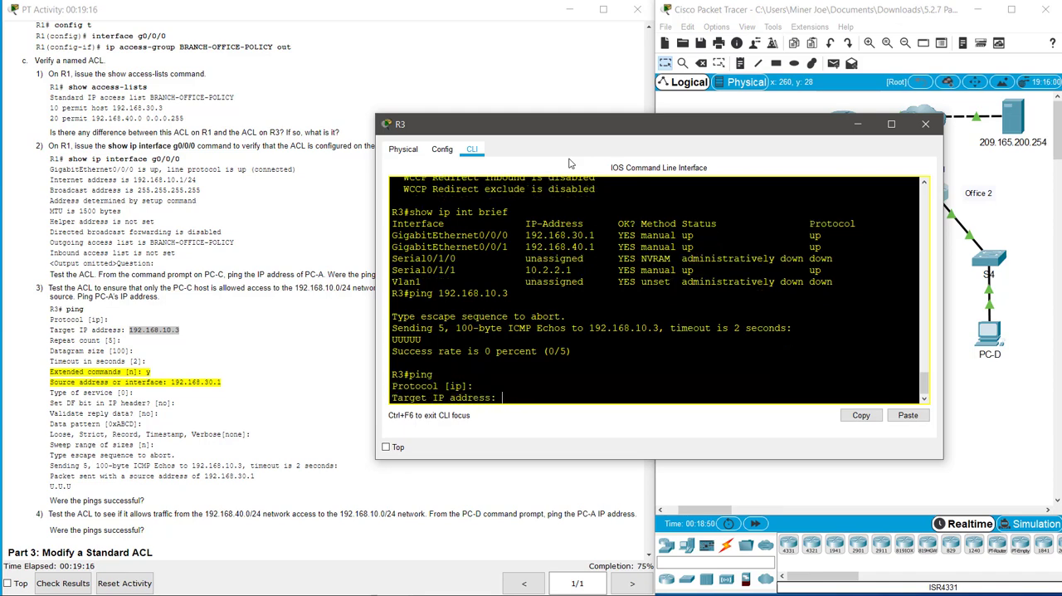
text(192.168.10.3)
key(Return)
key(Return)
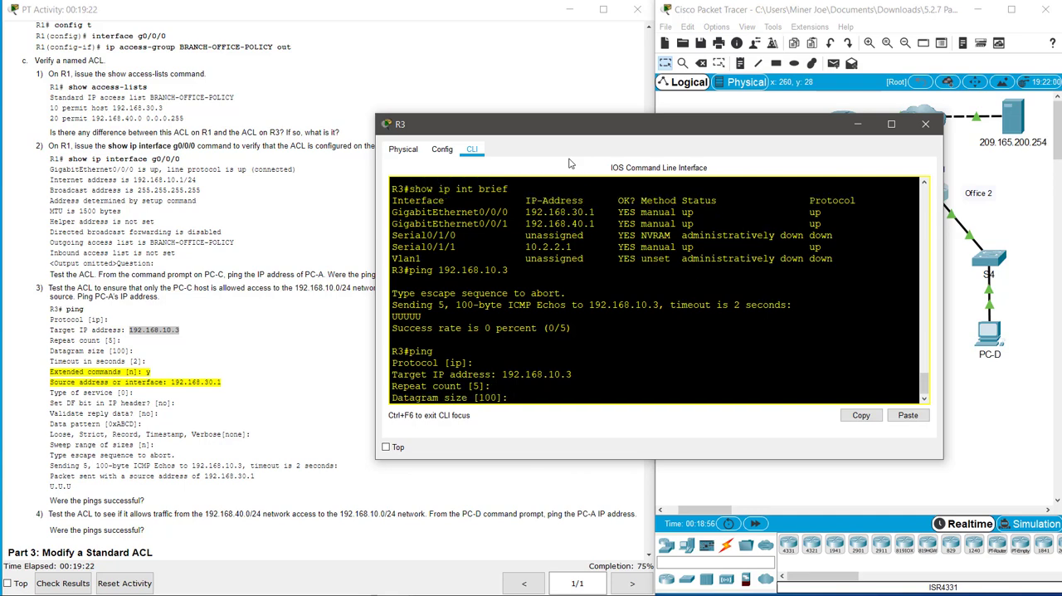
key(Return)
key(Return)
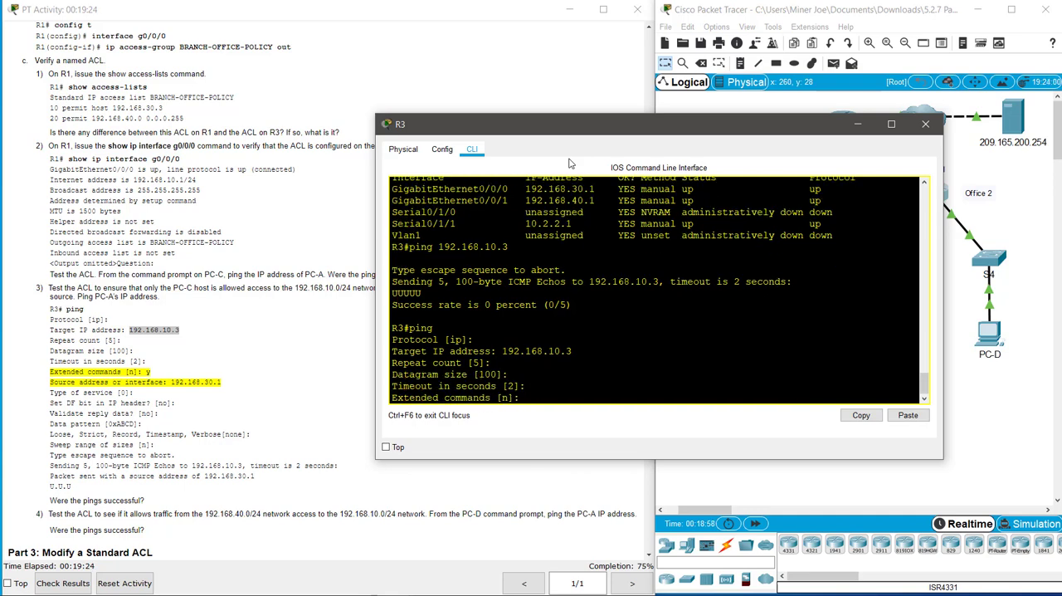
Step: Enable the extended commands with source address 192.168.30.1, accept the remaining defaults and run the ping
text(y)
key(Return)
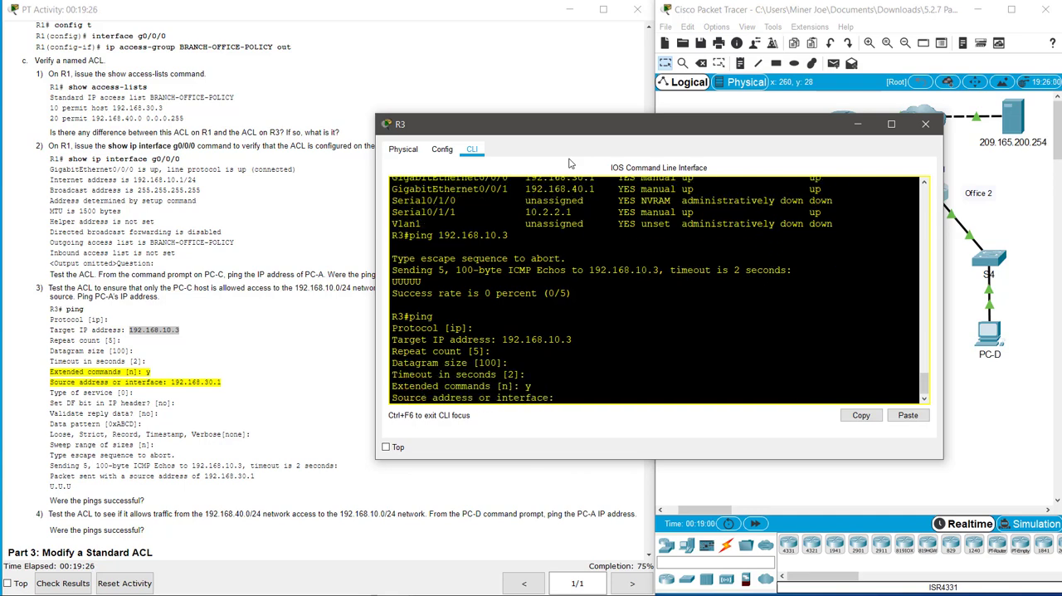
text(192.168.30.1)
key(Return)
key(Return)
key(Return)
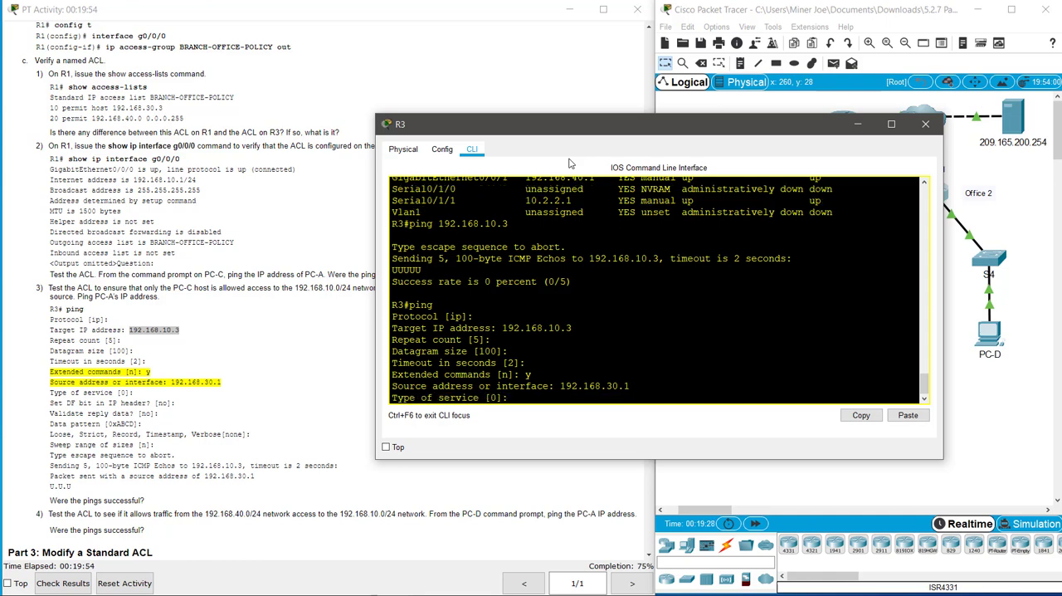
key(Return)
key(Return)
key(Return)
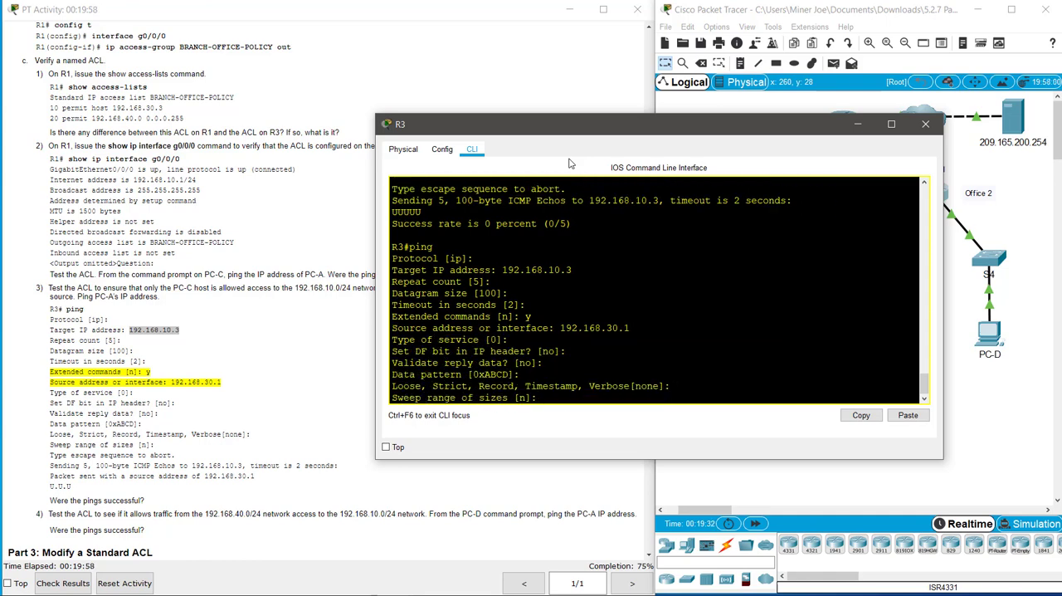
key(Return)
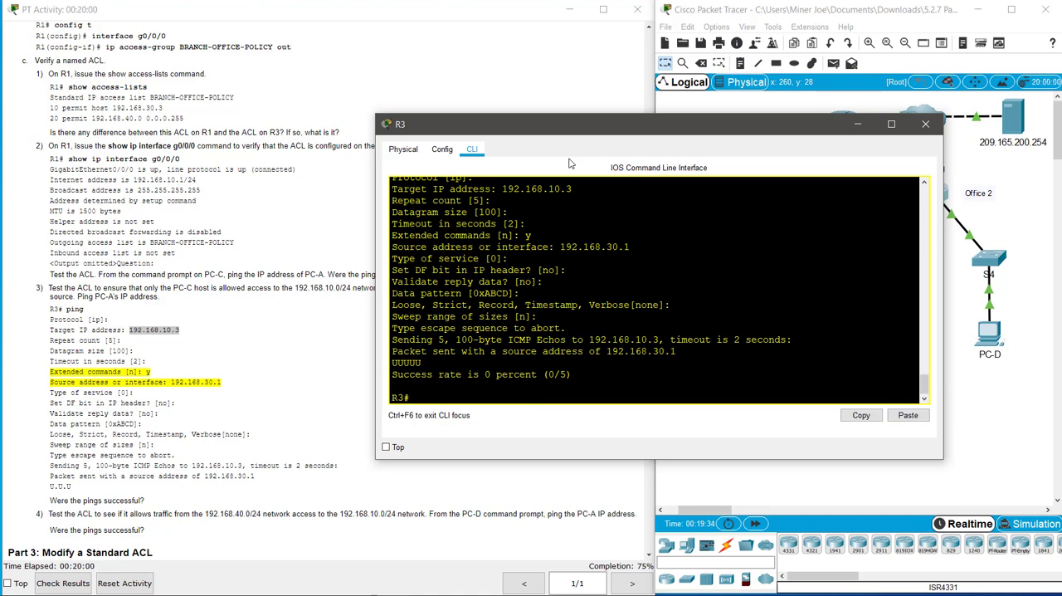
text(ping)
key(Return)
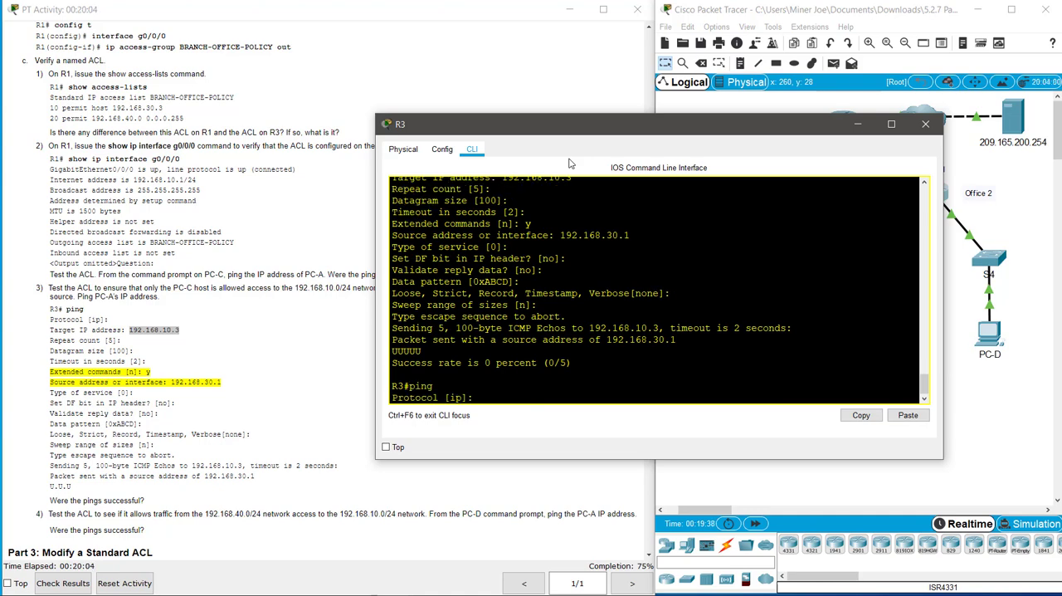
key(Return)
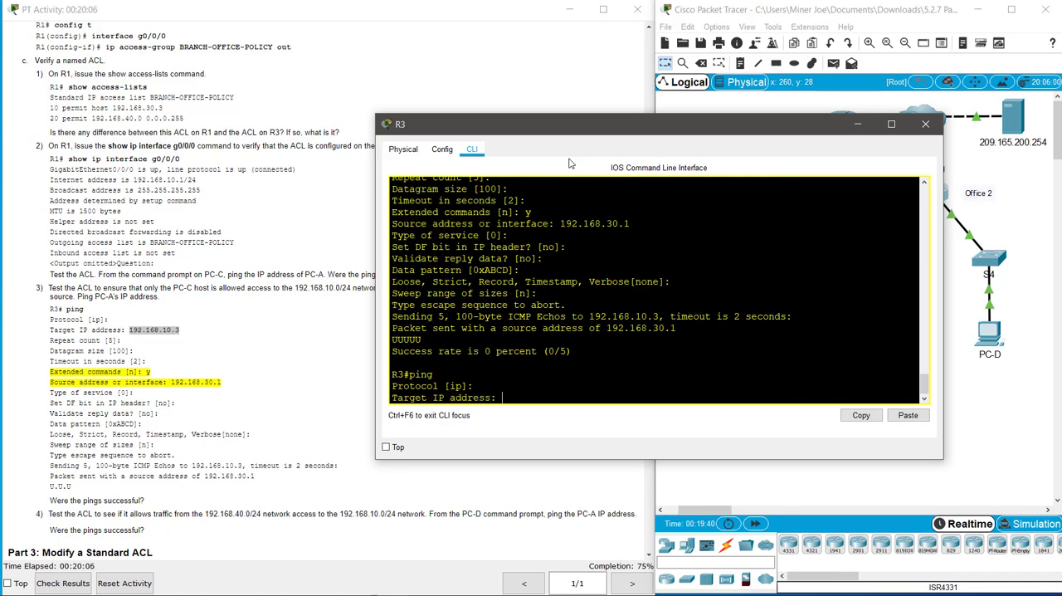
text(10)
key(BackSpace)
text(192.168.10.3)
key(Return)
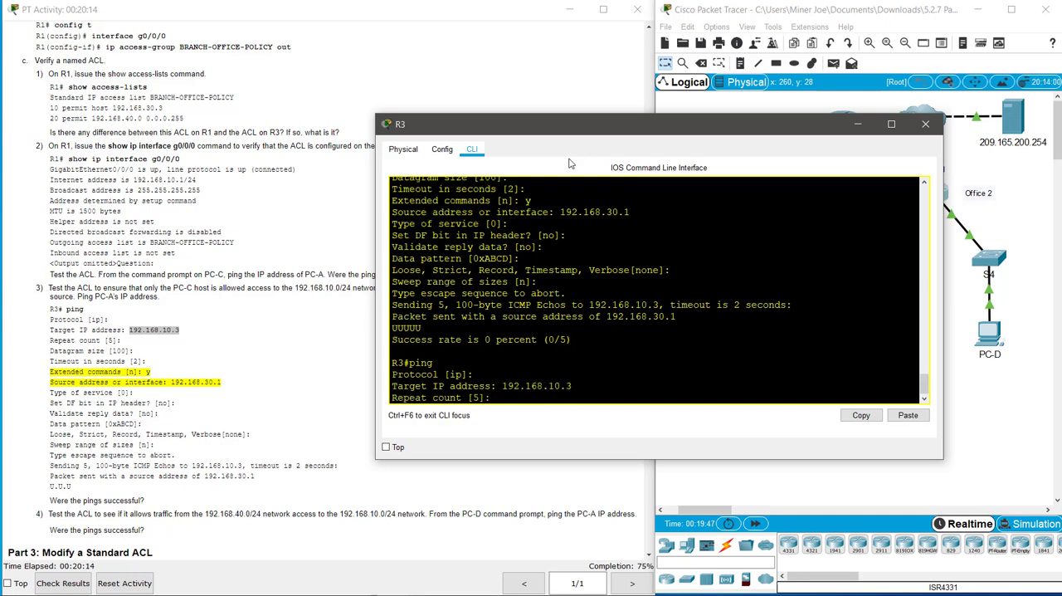
key(Return)
key(Return)
key(Return)
key(Return)
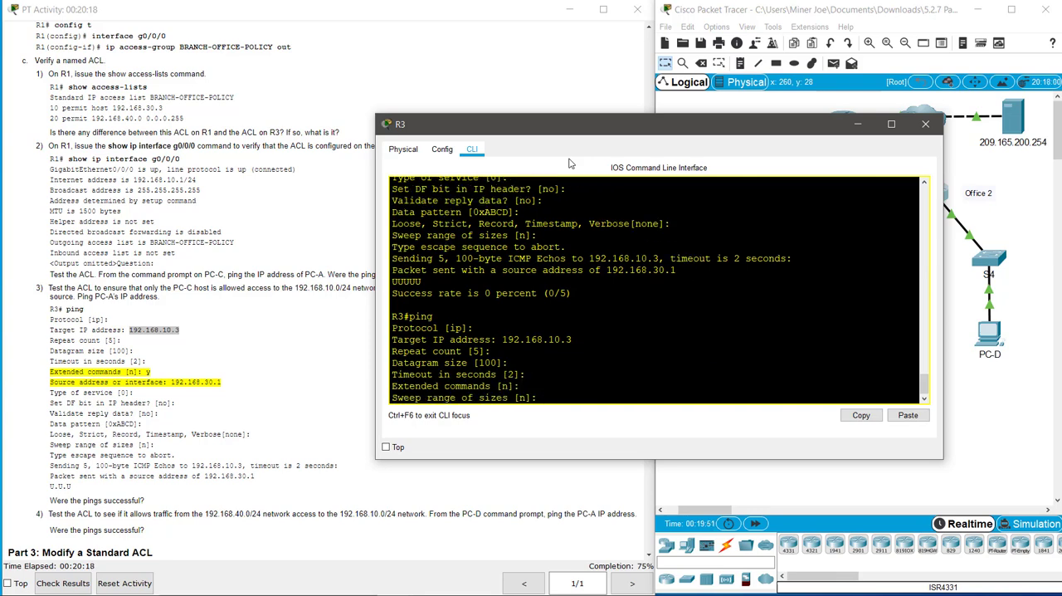
key(ctrl+c)
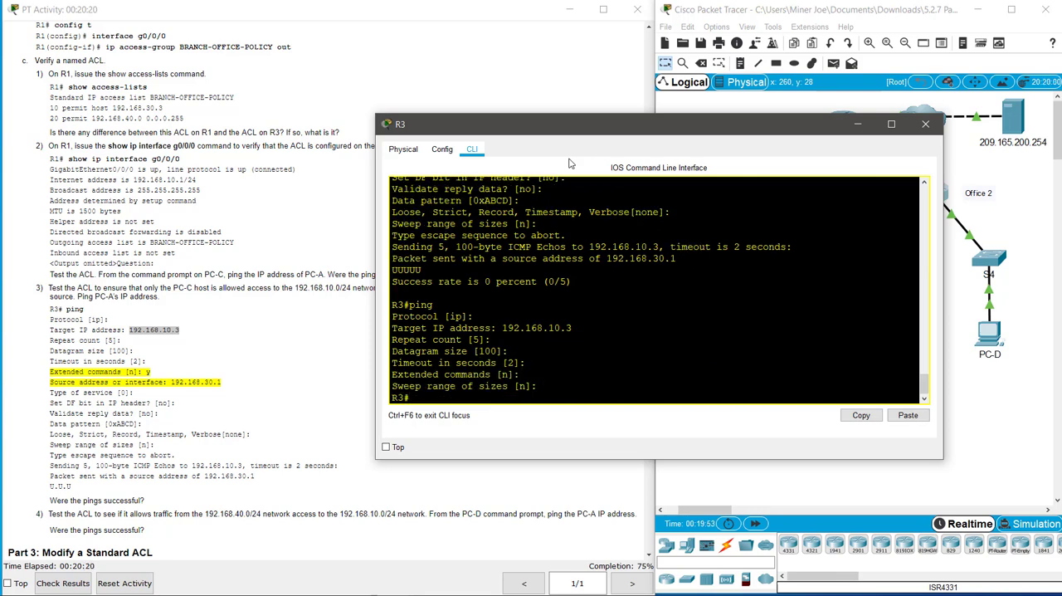
key(Up)
key(Return)
text(1)
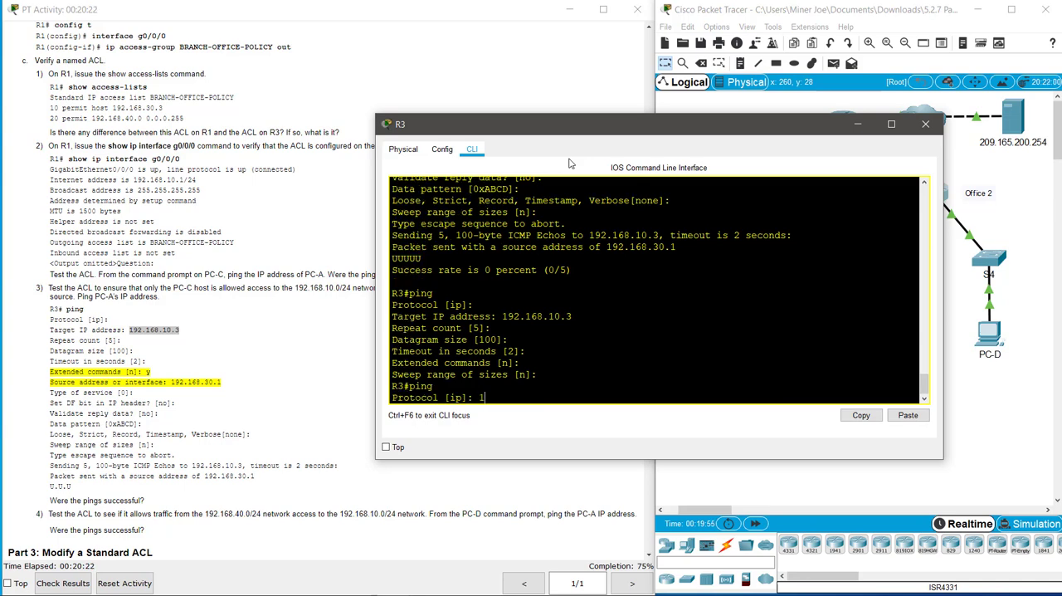
text(92.168.10.3)
key(Return)
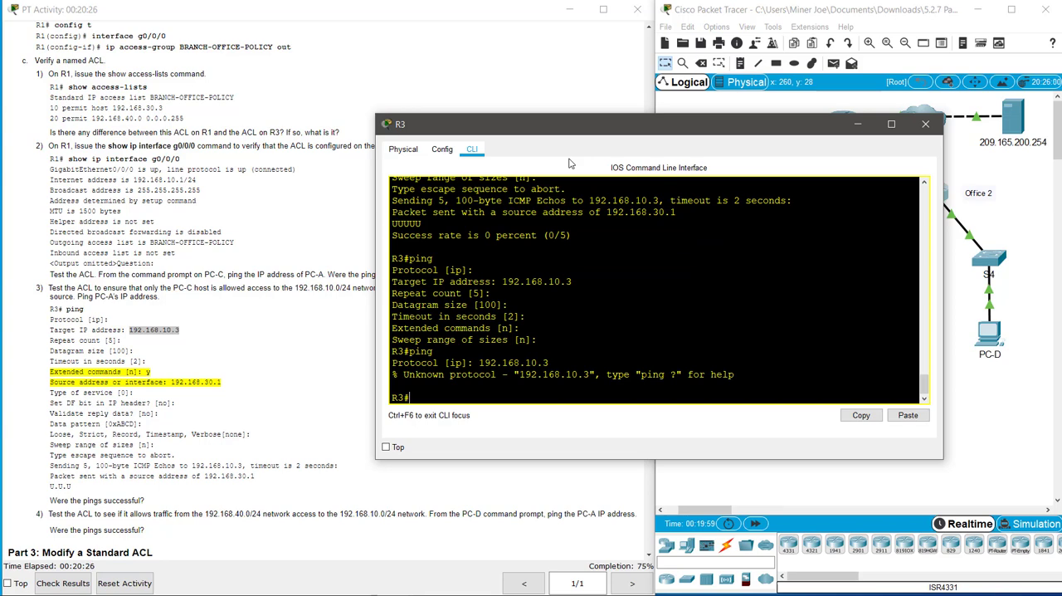
key(Return)
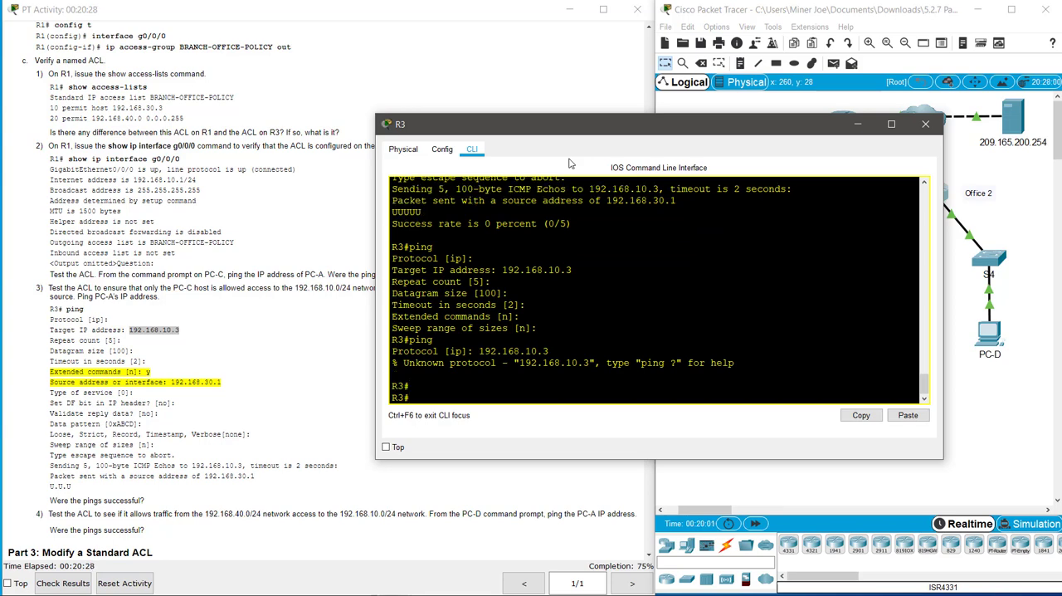
Step: Start another interactive ping on R3 to 192.168.10.3, keeping the defaults through the timeout setting
text(ping)
key(Return)
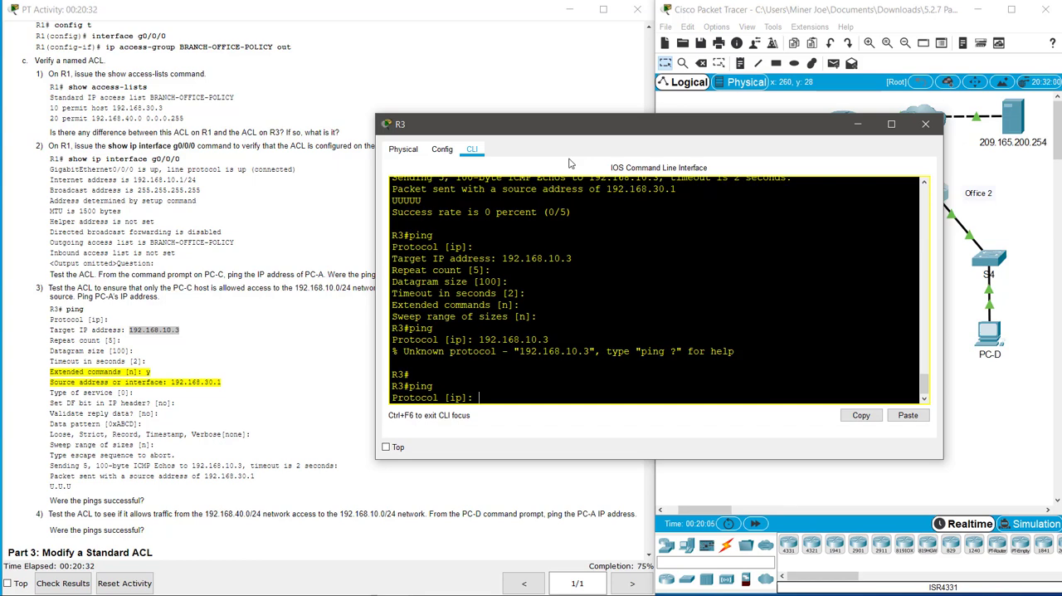
key(Return)
text(10)
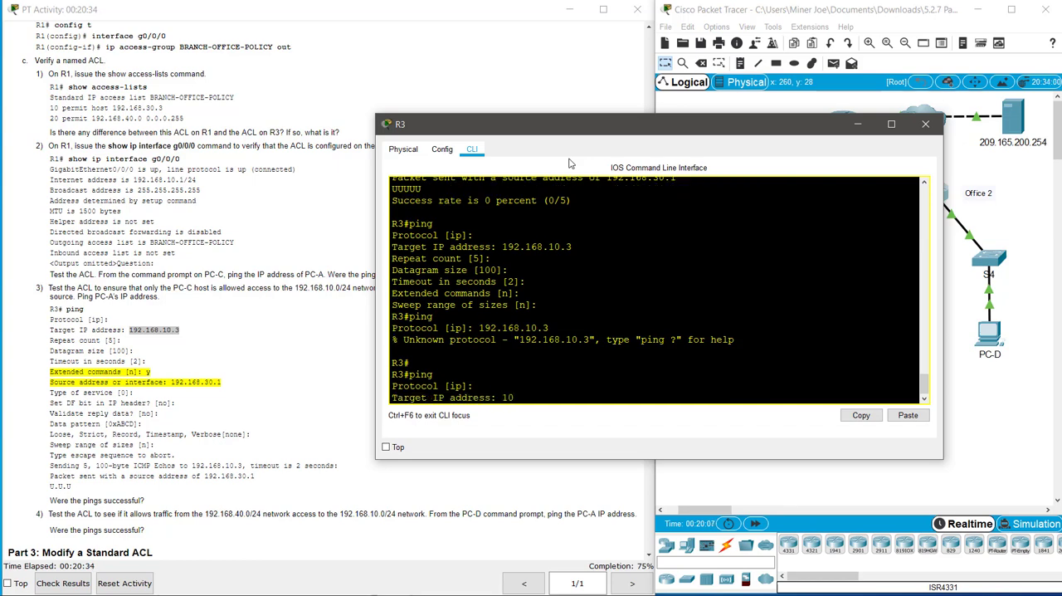
key(BackSpace)
text(92.168.10..3)
key(BackSpace)
key(BackSpace)
text(3)
key(Return)
key(Return)
key(Return)
key(Return)
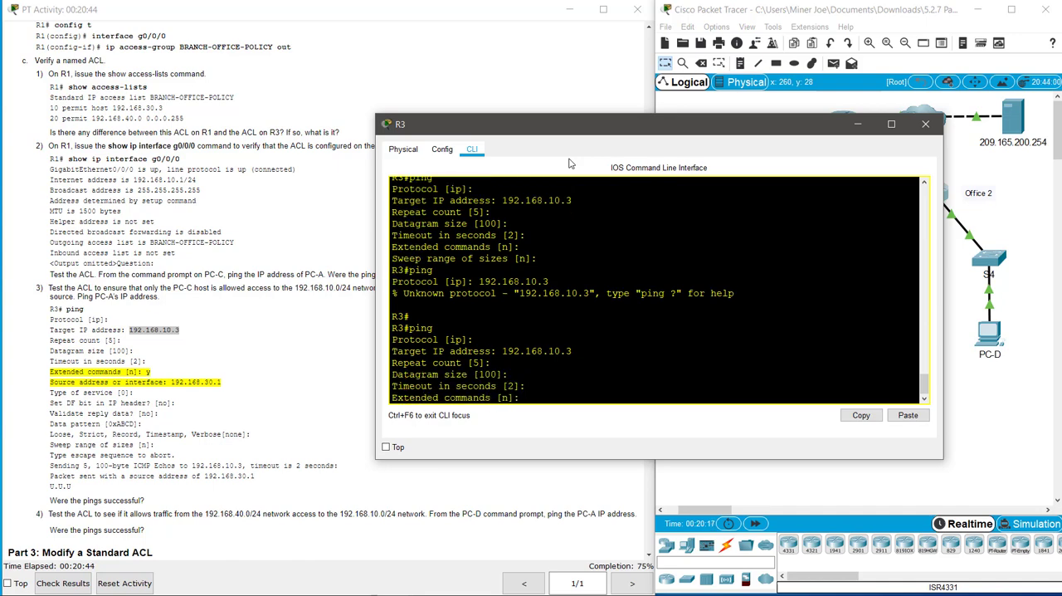
Step: Enable extended commands with source address 192.168.40.1, run the ping with the remaining defaults, and close R3's window
text(y)
key(Return)
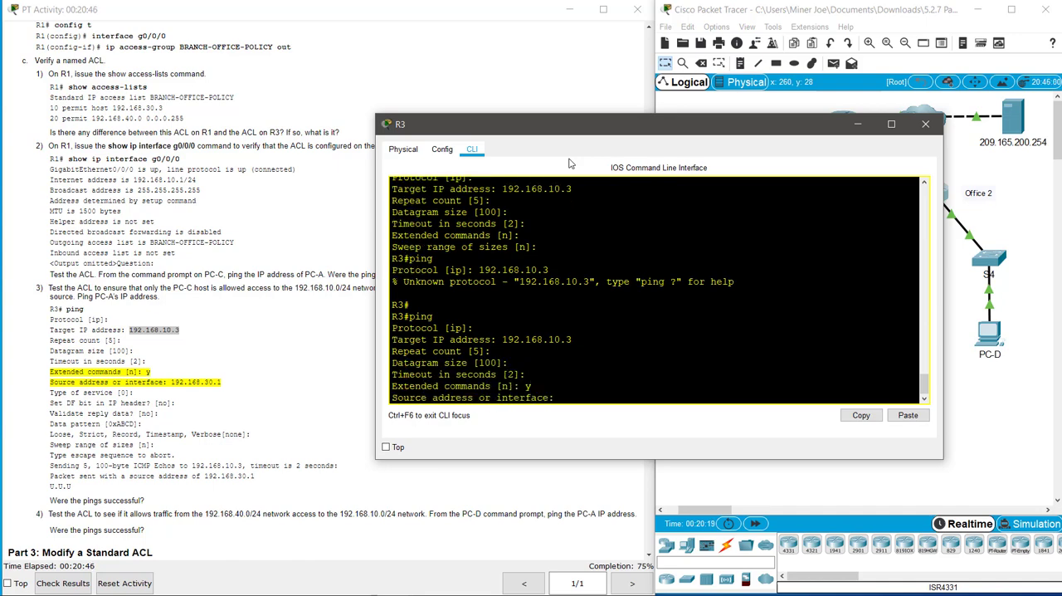
text(192.168.40.1)
key(Return)
key(Return)
key(Return)
key(Return)
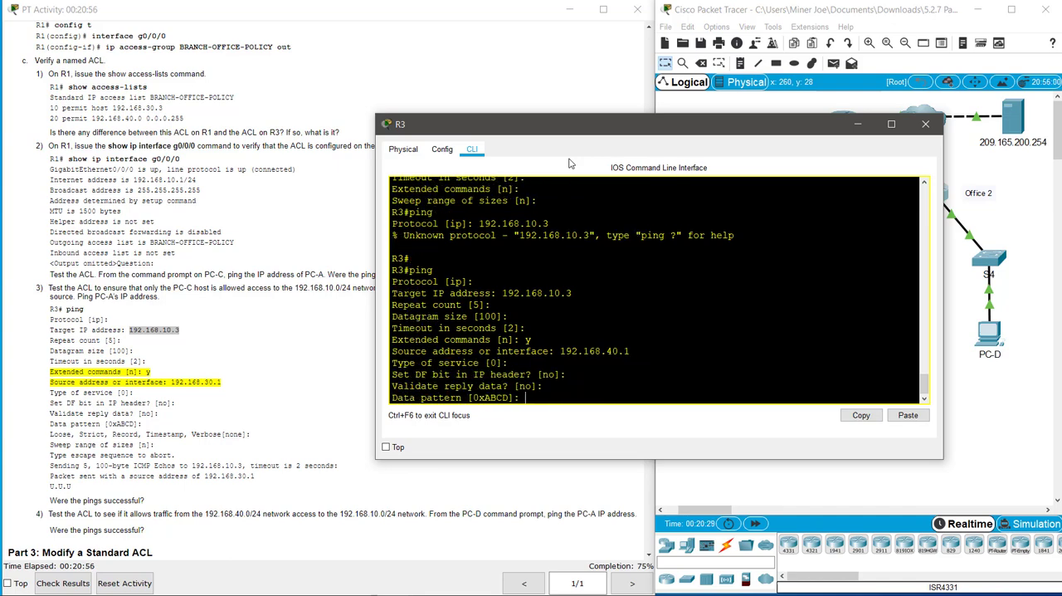
key(Return)
key(Return)
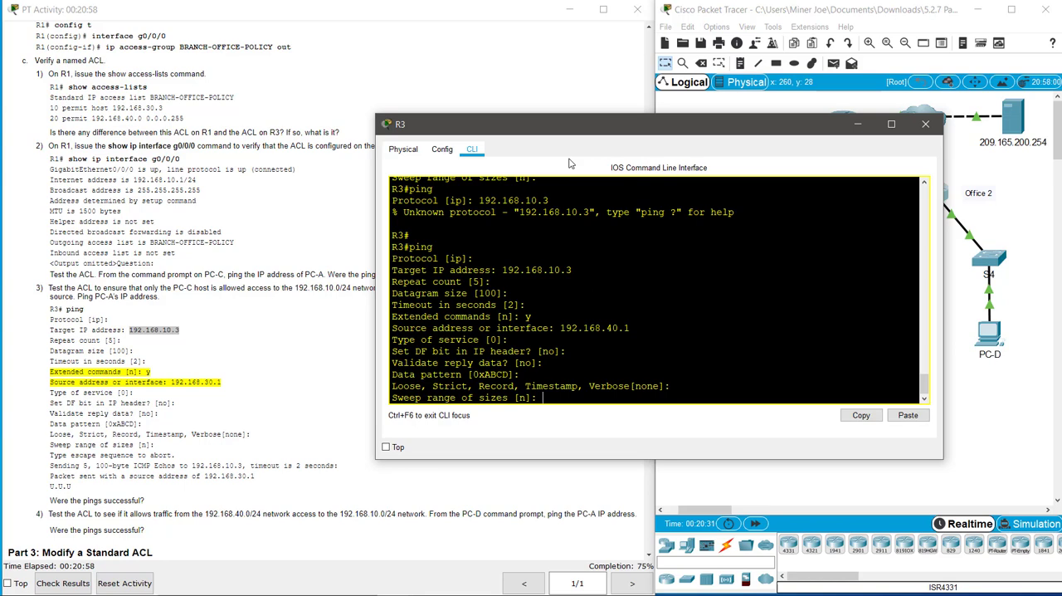
key(Return)
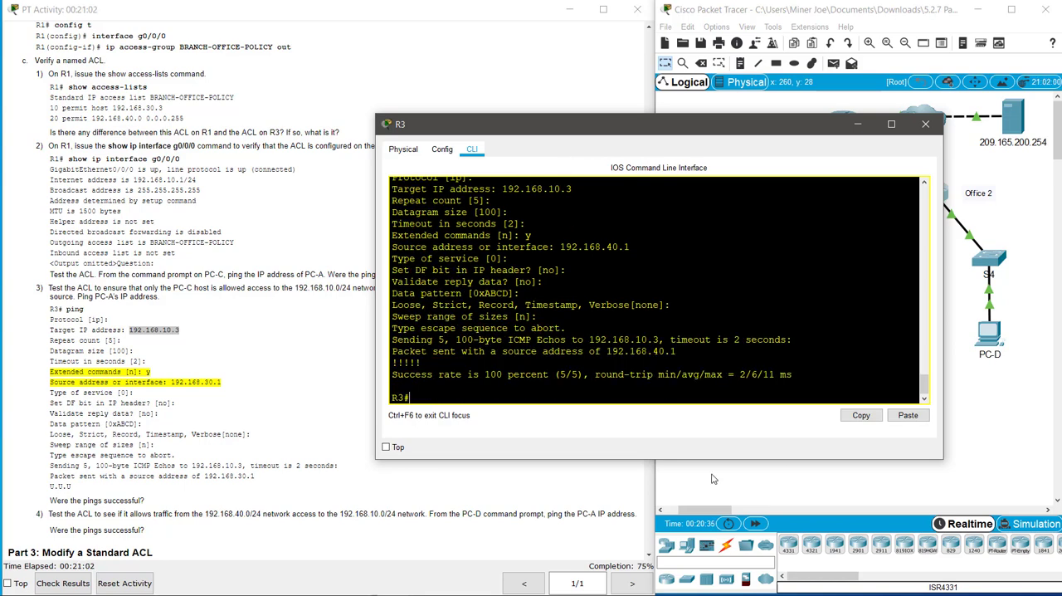
click(925, 124)
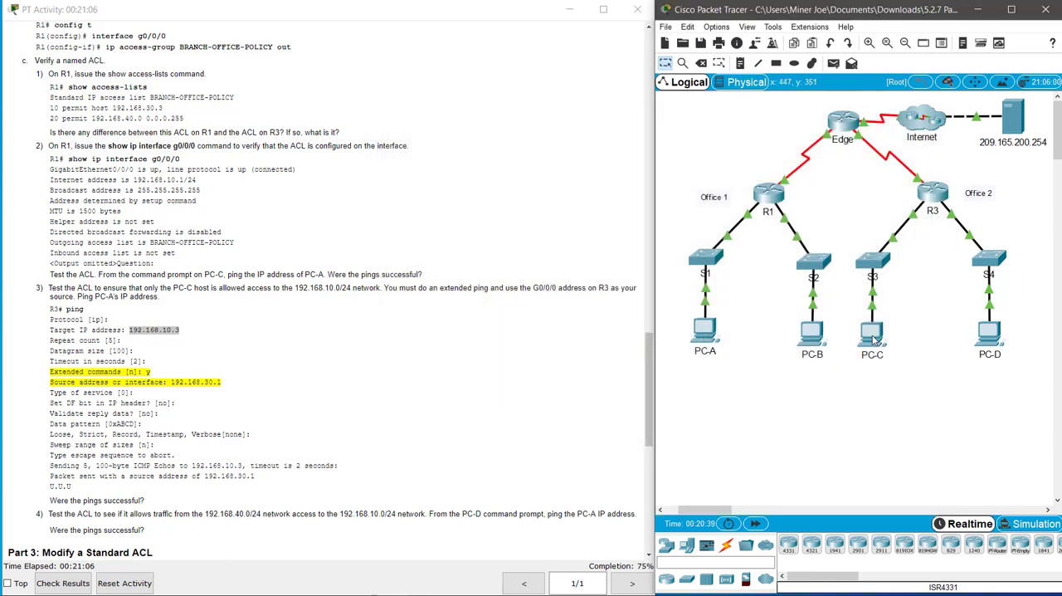
Step: Open PC-C's command prompt, run ipconfig and highlight the IPv4 address of its FastEthernet0 connection
mouse_move(876, 340)
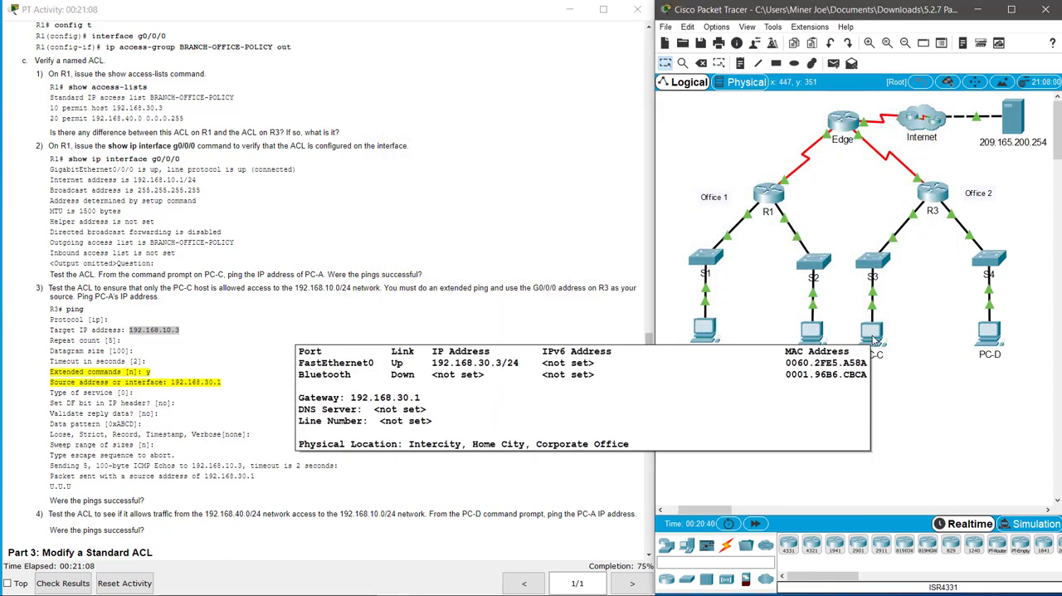
click(872, 334)
click(633, 204)
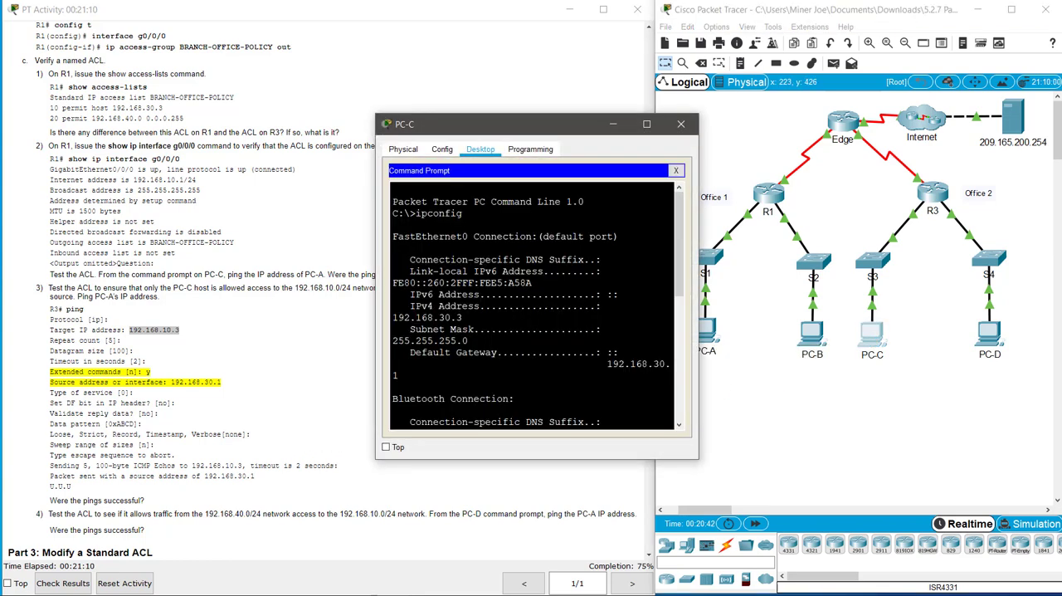
text(ip)
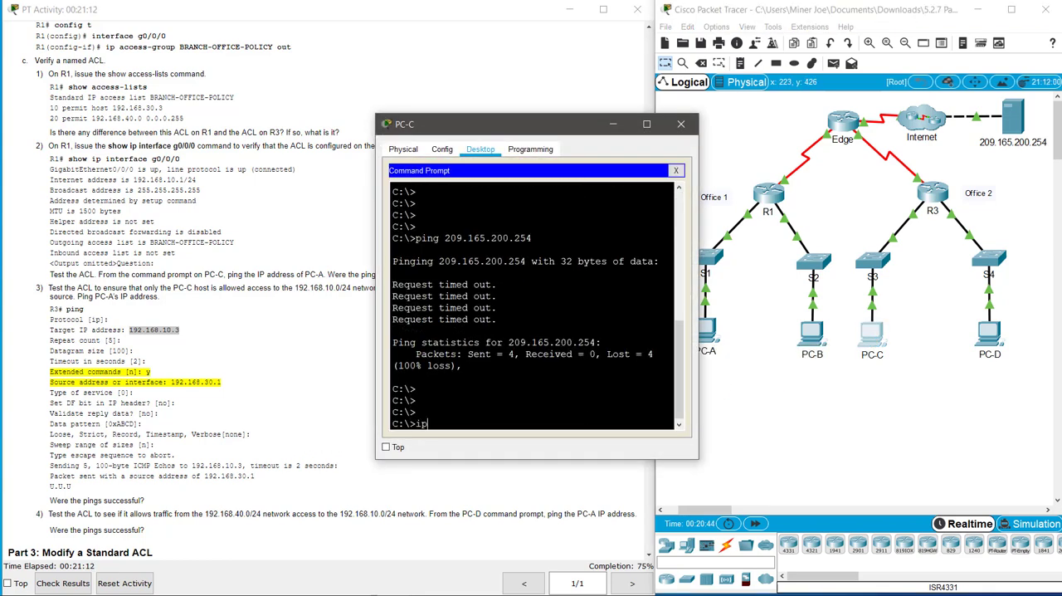
text(config)
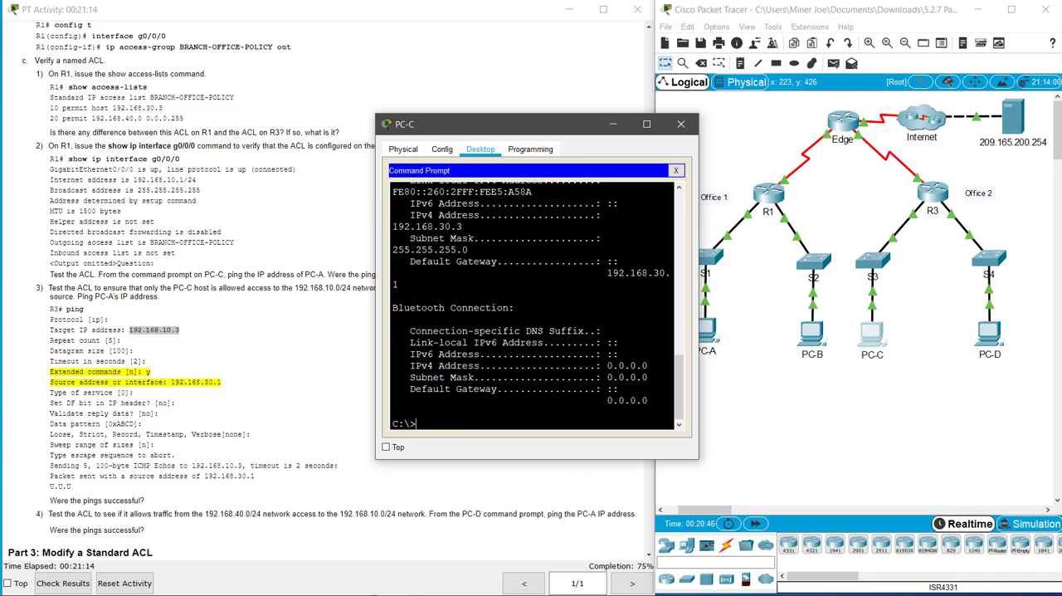
drag(700, 332, 984, 376)
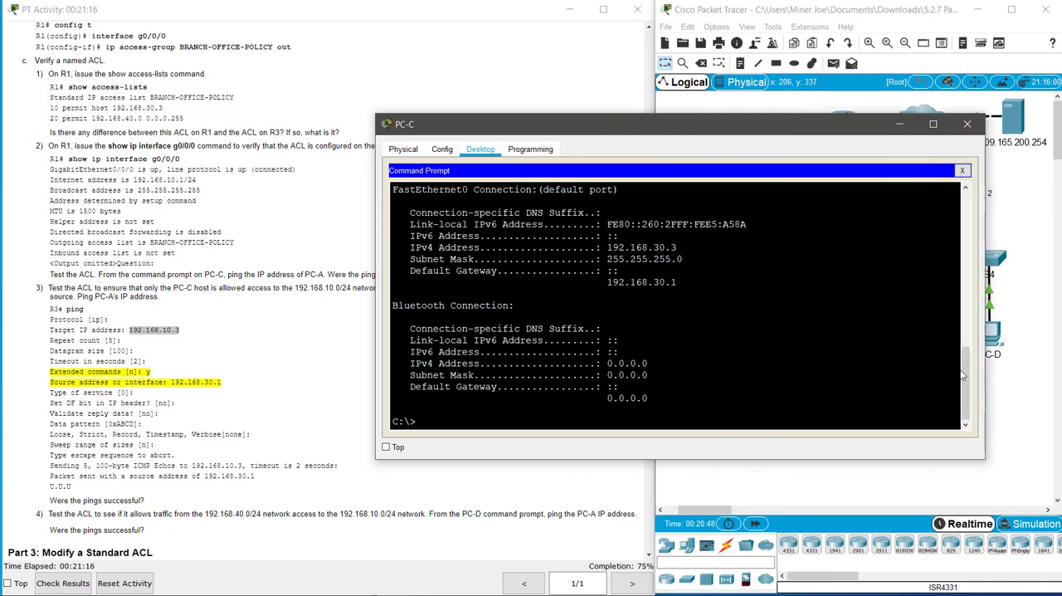
drag(607, 248, 677, 248)
click(678, 248)
text(ping 12.168.10.3)
key(Return)
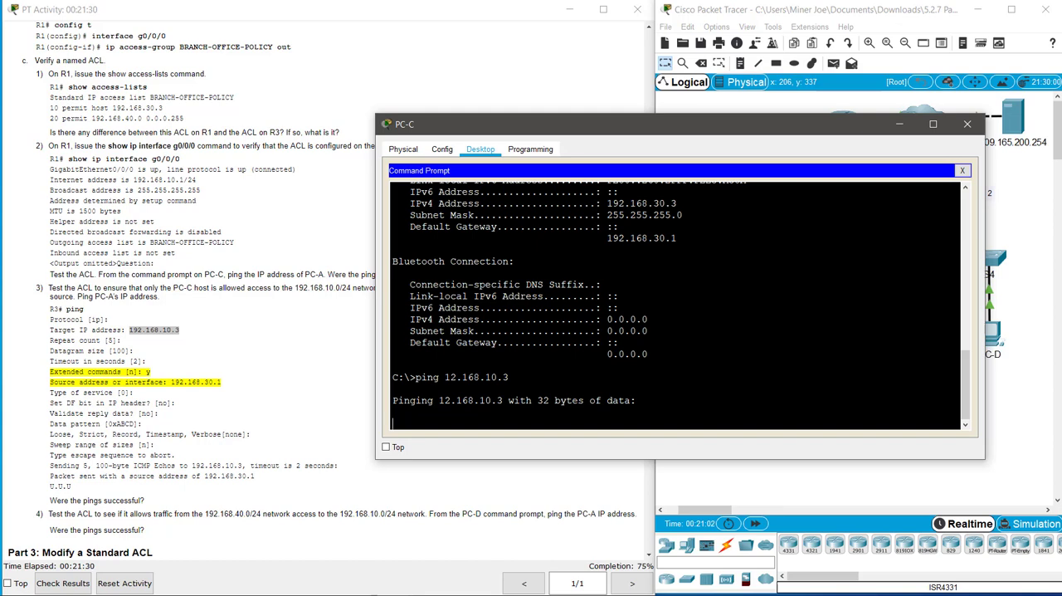
key(ctrl+c)
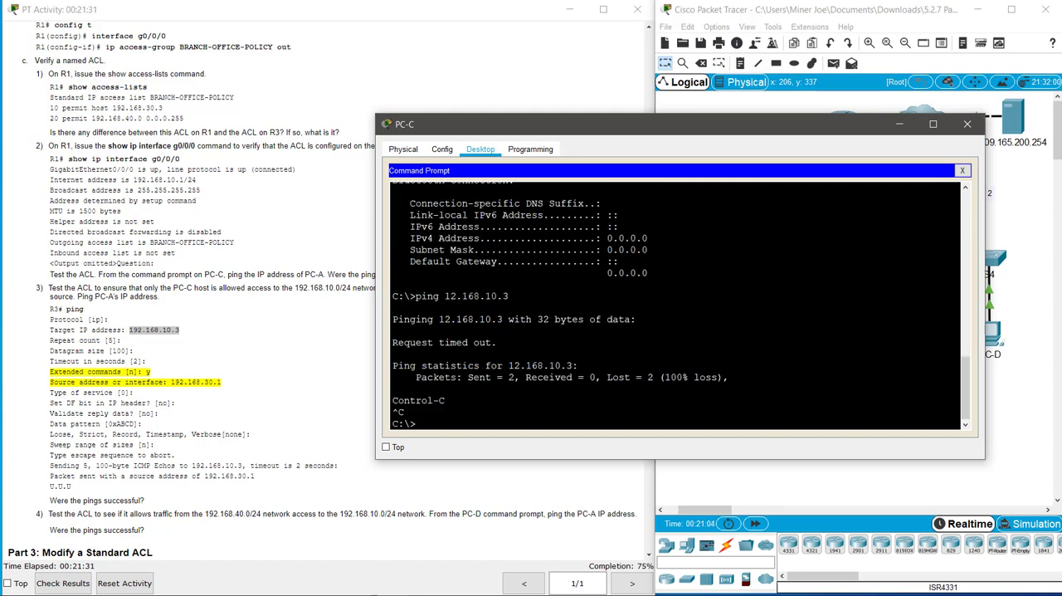
Step: Ping PC-A at 192.168.10.3 from PC-C's command prompt
key(Up)
key(Left)
key(Left)
key(Left)
key(Left)
key(Left)
key(Left)
text(9)
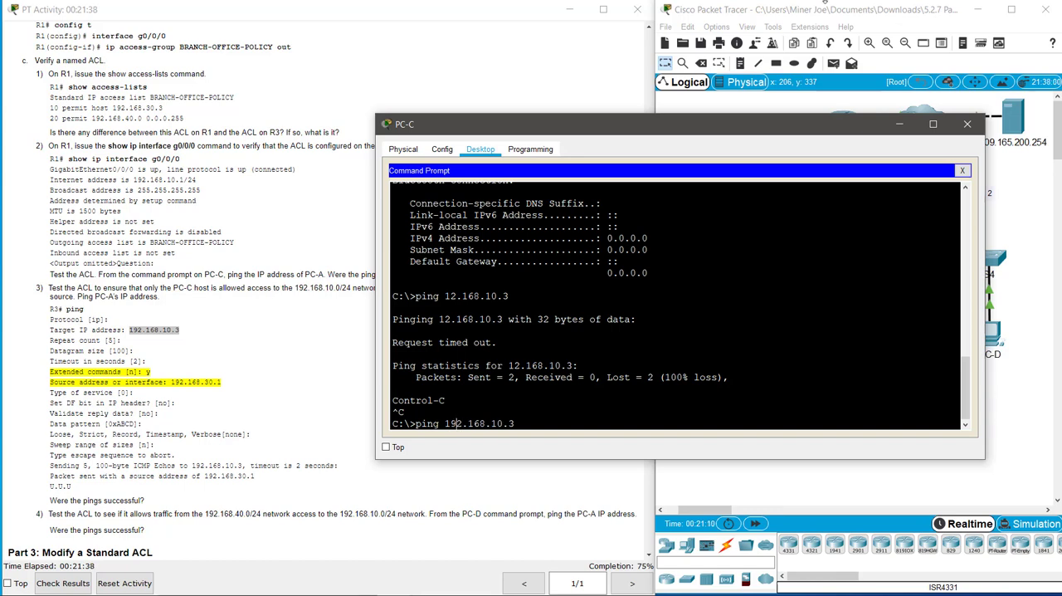
key(Return)
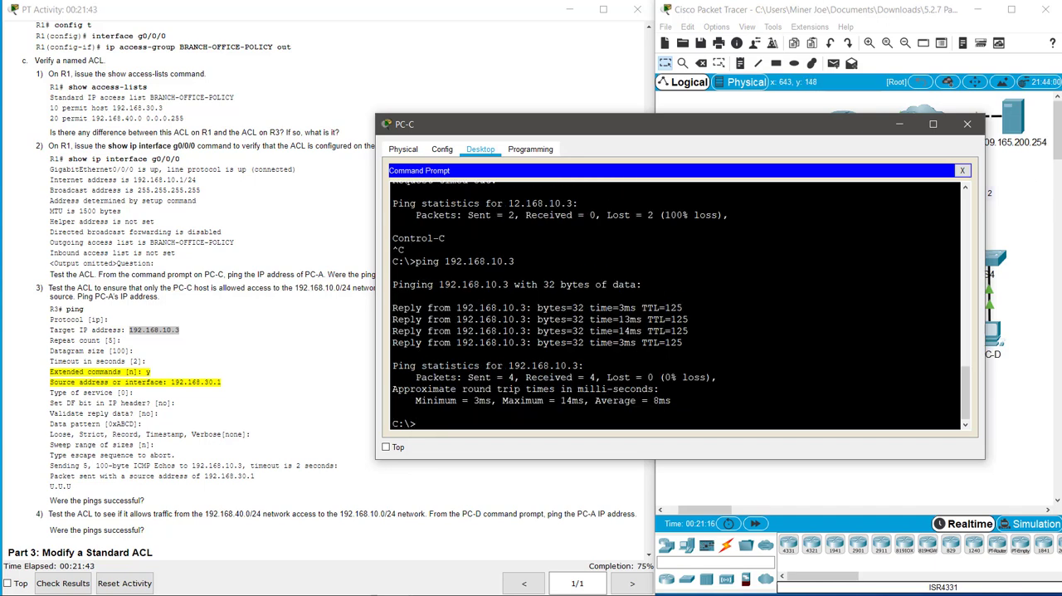
Step: Review the Part 3 instructions on modifying a standard ACL, close PC-C's window and open R1's command line at its privileged prompt
click(245, 308)
scroll(245, 308, down, 3)
scroll(259, 291, down, 2)
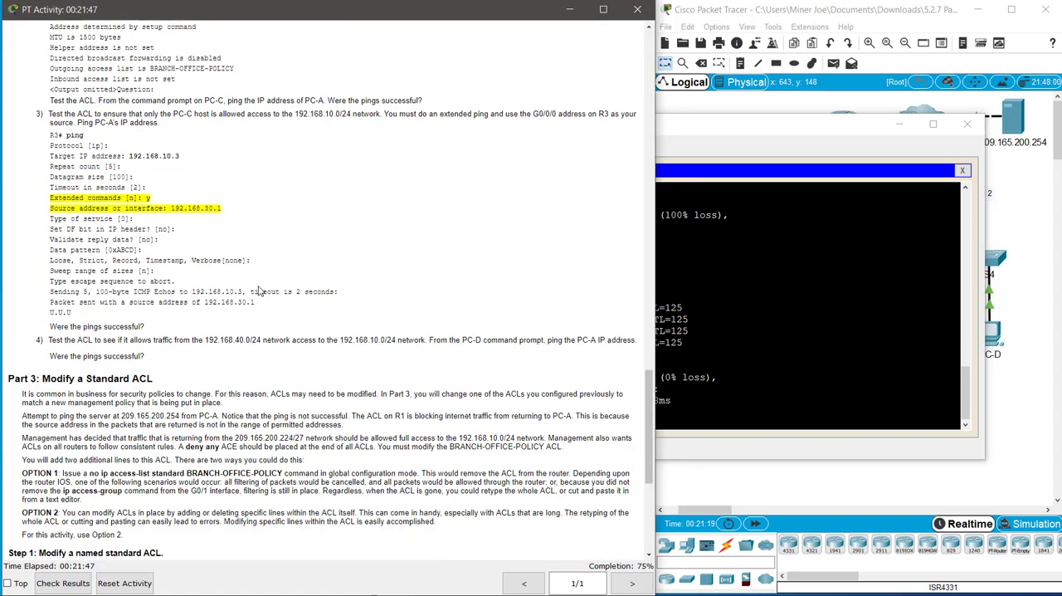
scroll(259, 291, down, 5)
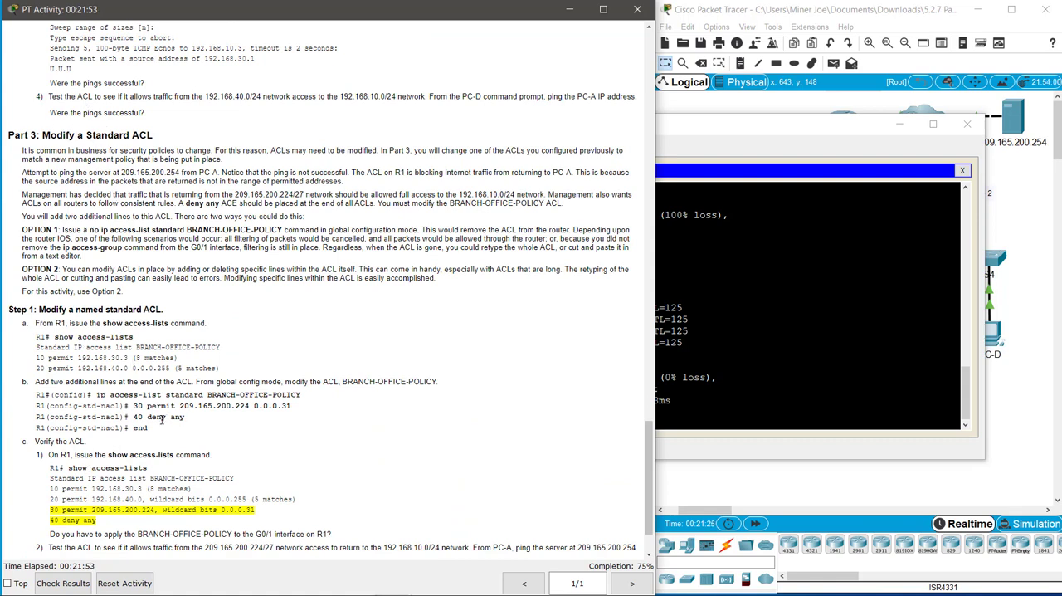
click(682, 308)
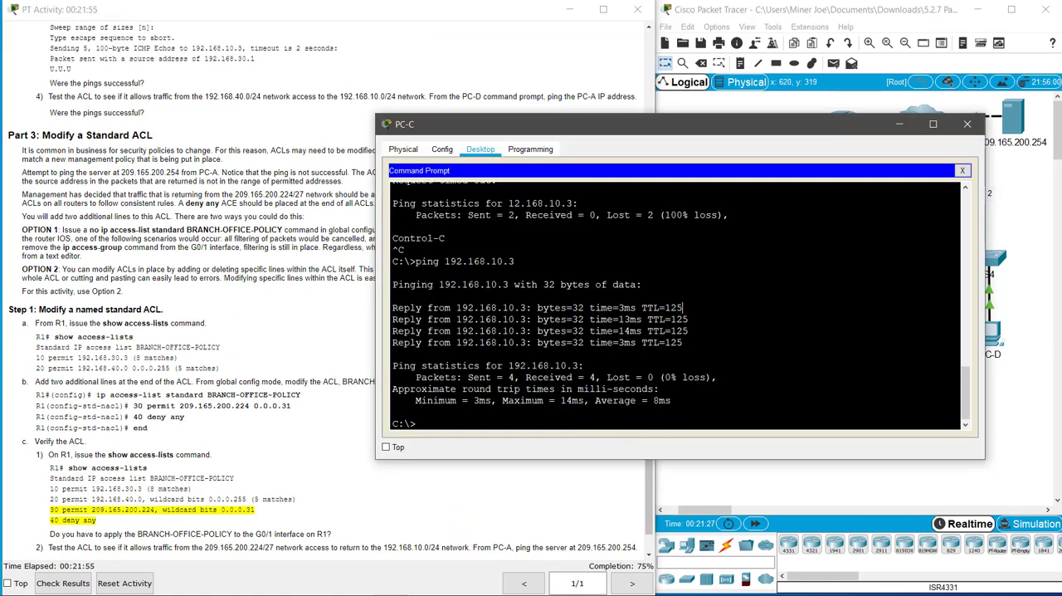
click(966, 124)
click(787, 247)
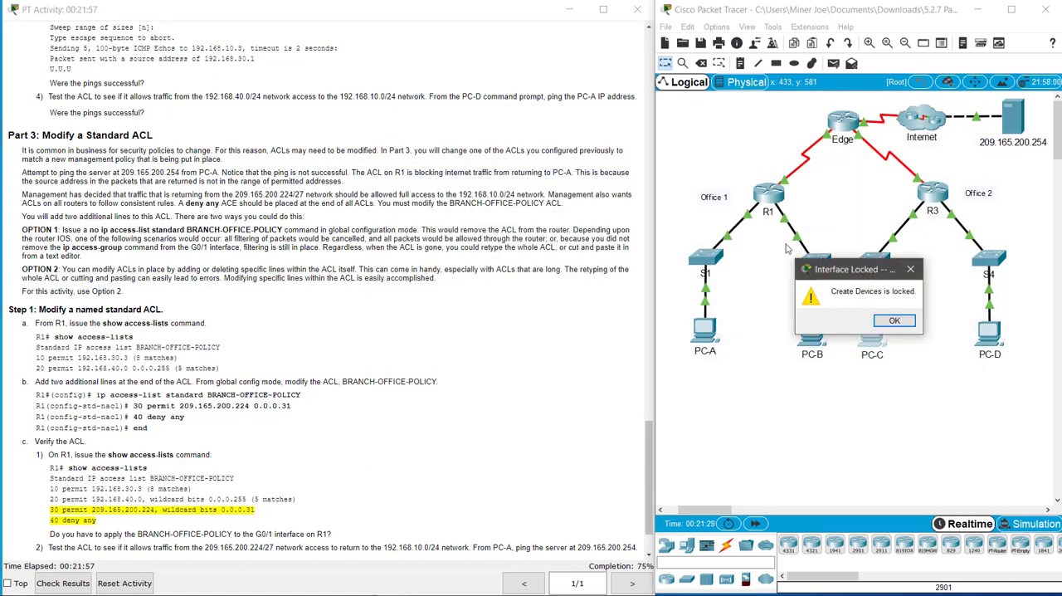
click(894, 321)
click(769, 194)
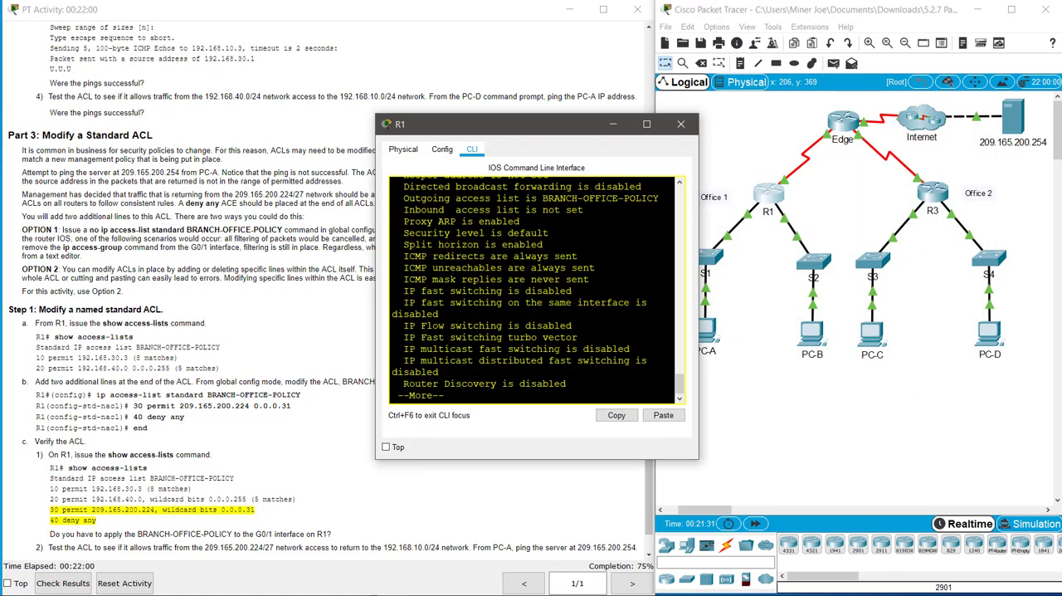
key(space)
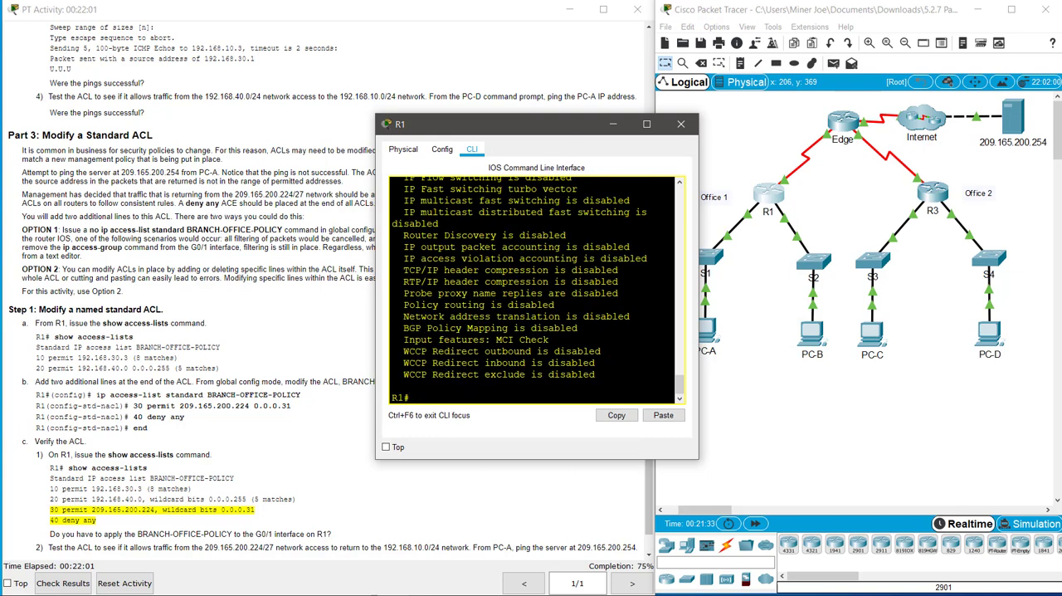
Step: Display R1's running configuration and page through it to the end, examining the BRANCH-OFFICE-POLICY entries
text(show run)
key(Return)
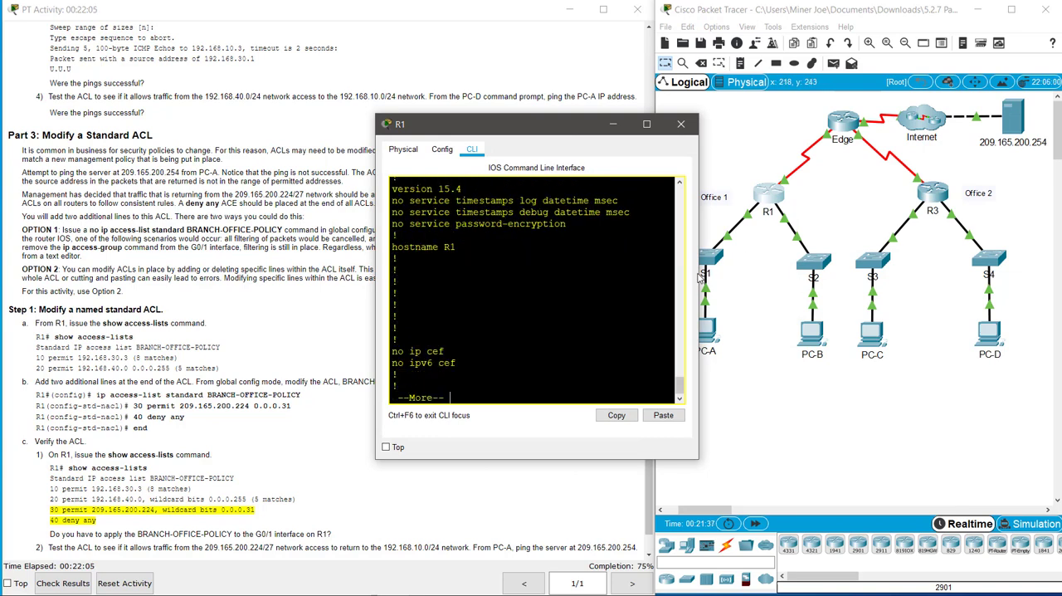
drag(699, 278, 1061, 274)
key(space)
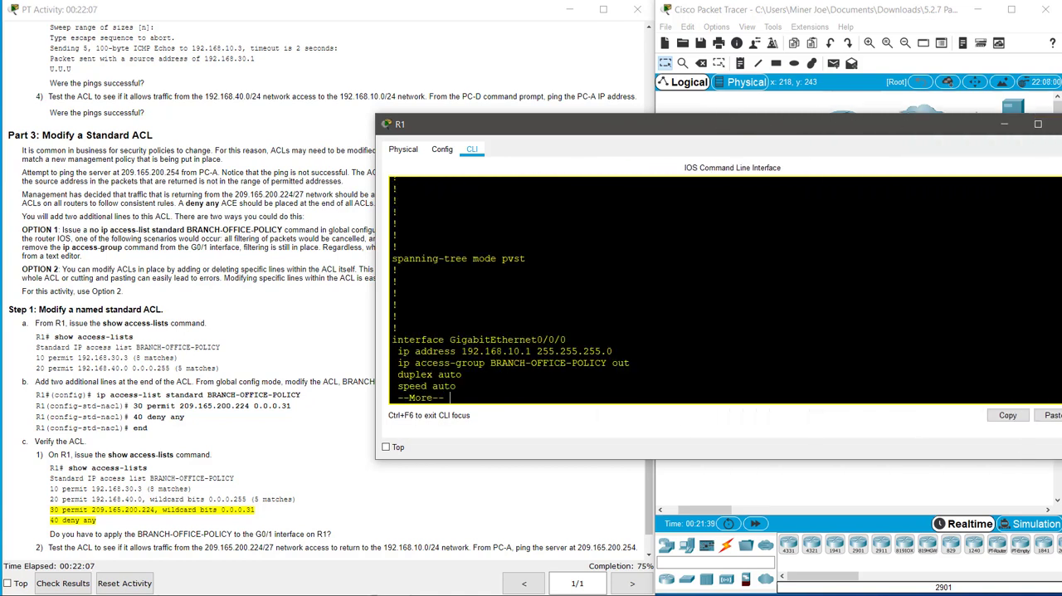
key(space)
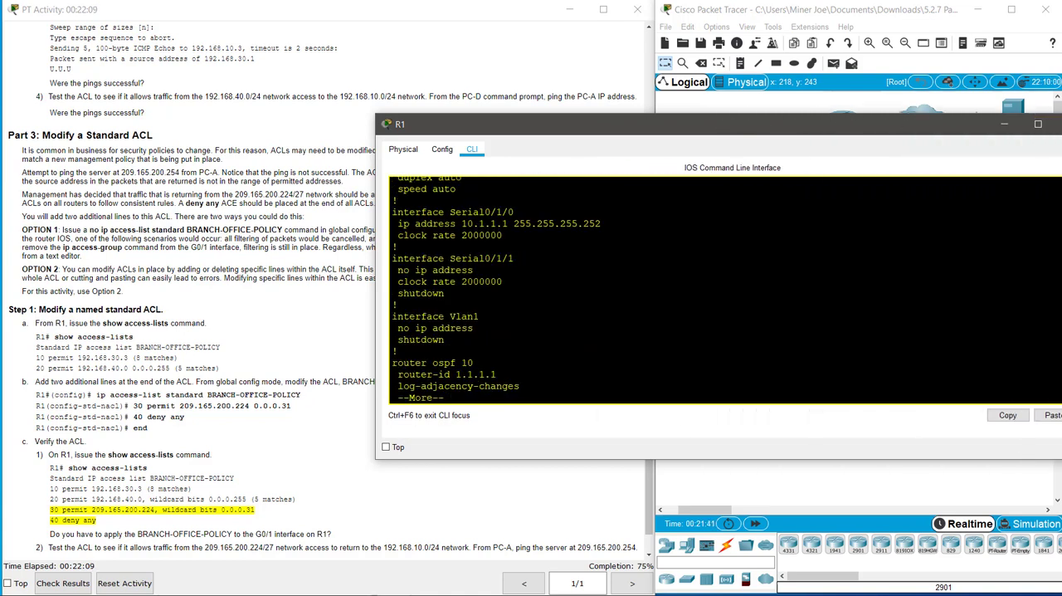
key(Return)
key(Return)
key(Return)
key(Return)
key(Return)
key(Return)
key(Return)
key(Return)
key(Return)
key(Return)
key(Return)
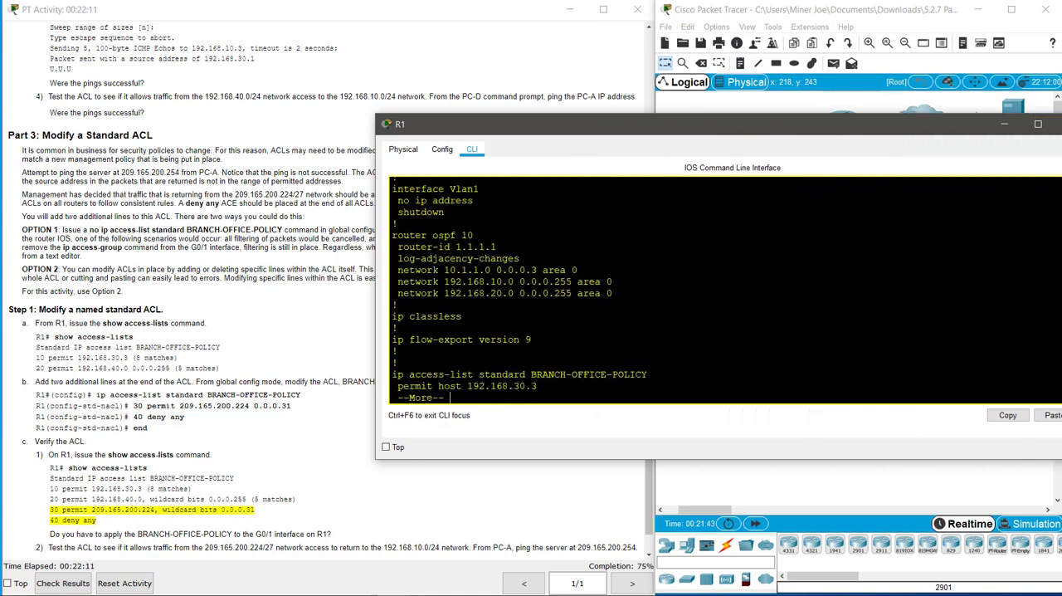
key(Return)
key(Return)
key(Return)
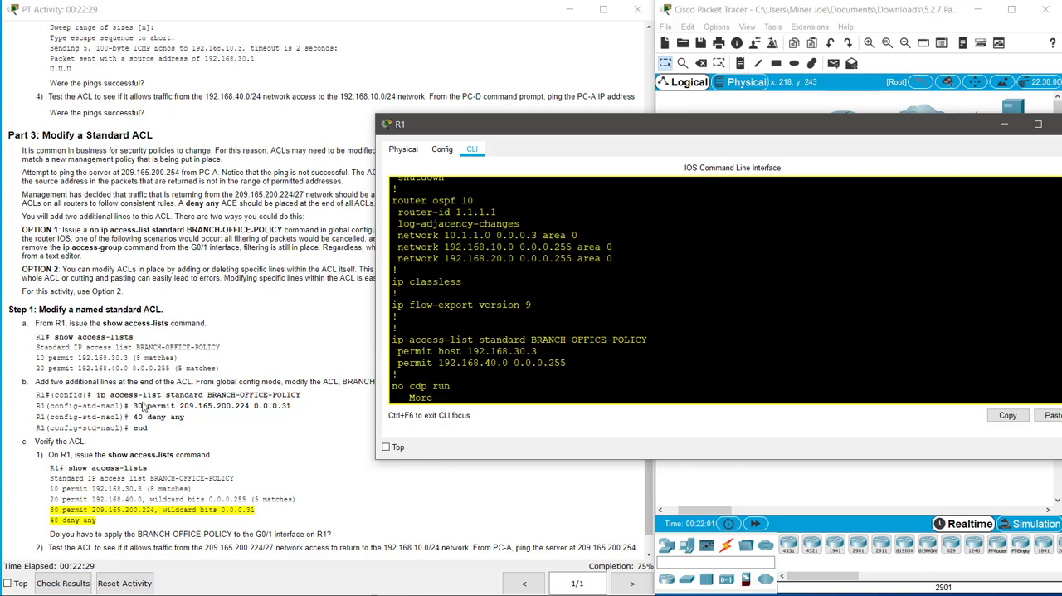
key(Return)
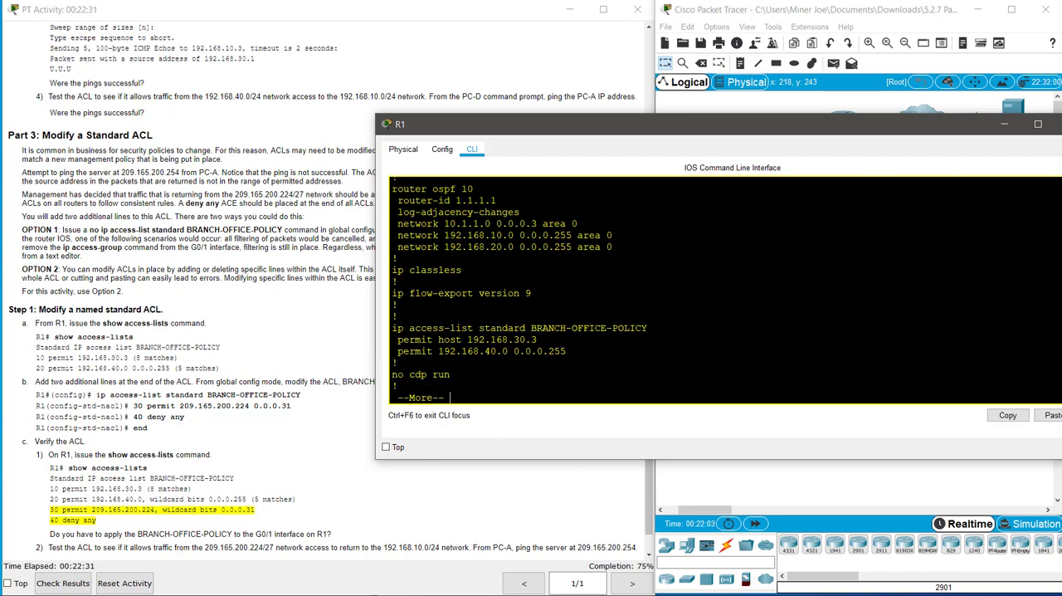
key(space)
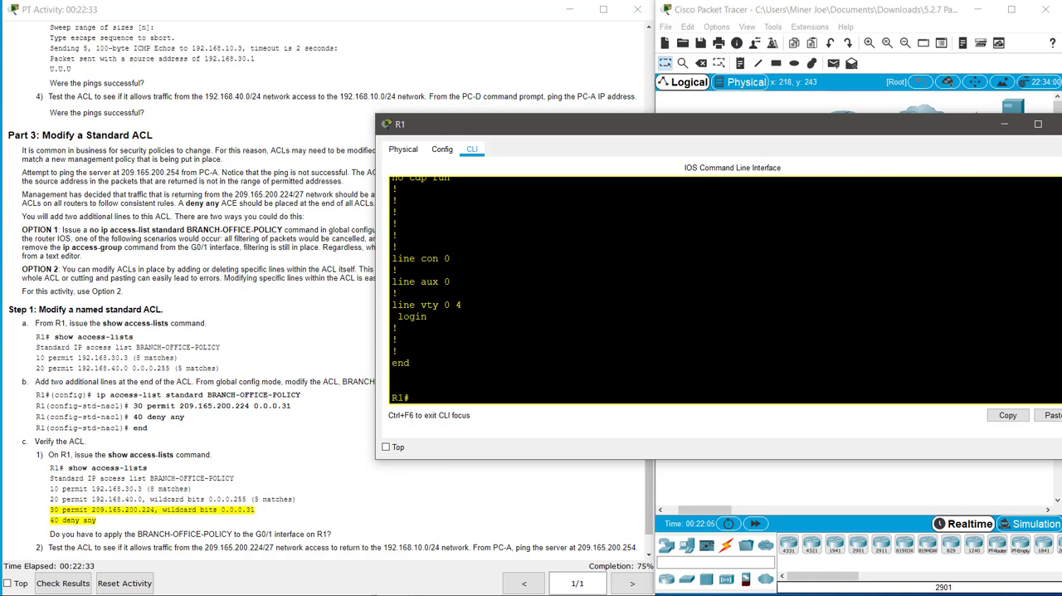
Step: Enter global configuration mode on R1 and open a standard named access list called BRANCH=OFFICE-POLICY
text(confi t)
key(Return)
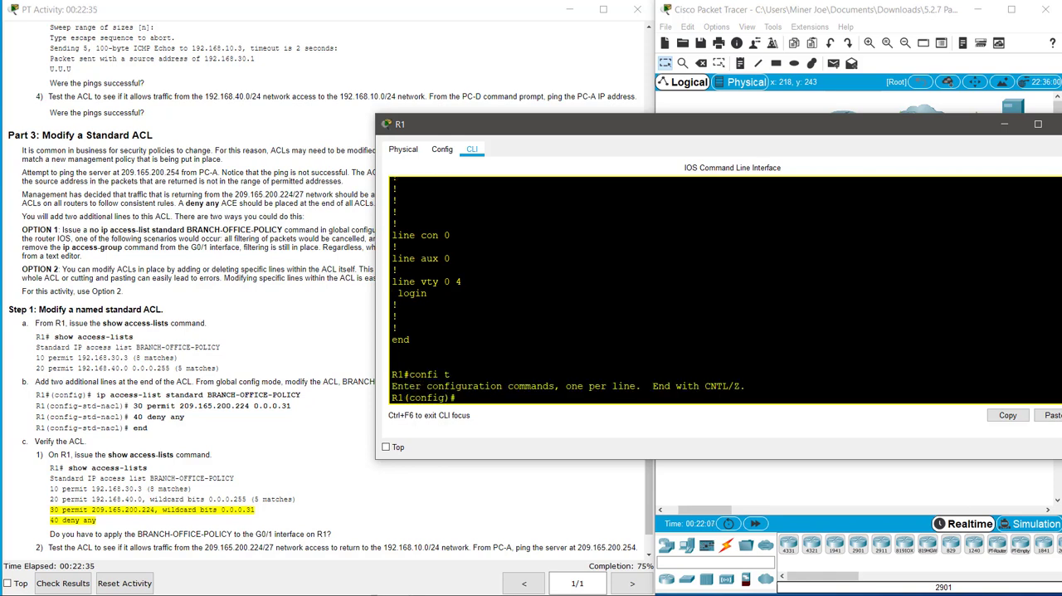
text(ip acc)
key(Tab)
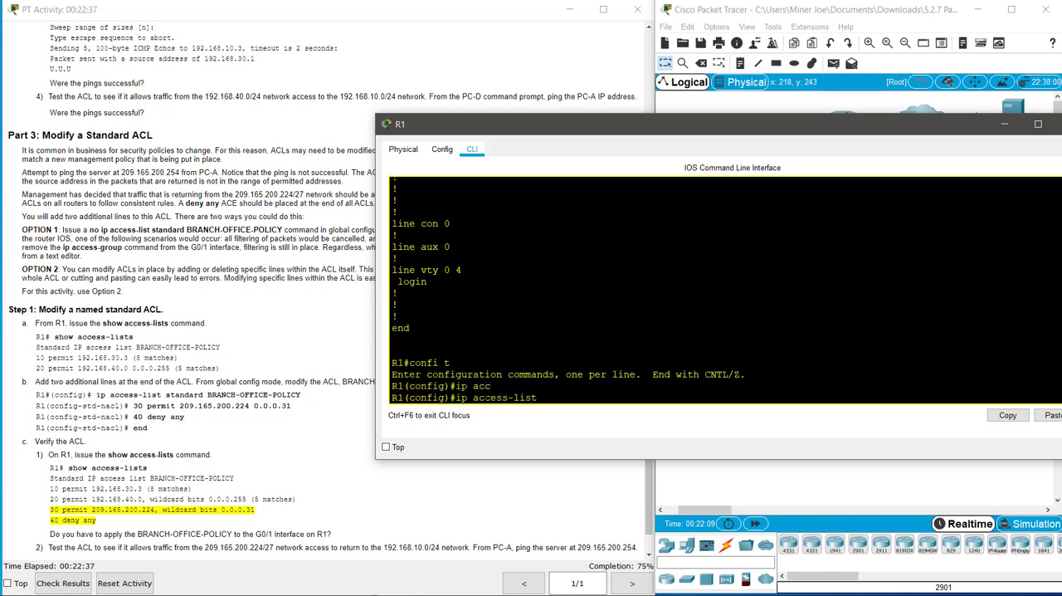
text(stand)
key(Tab)
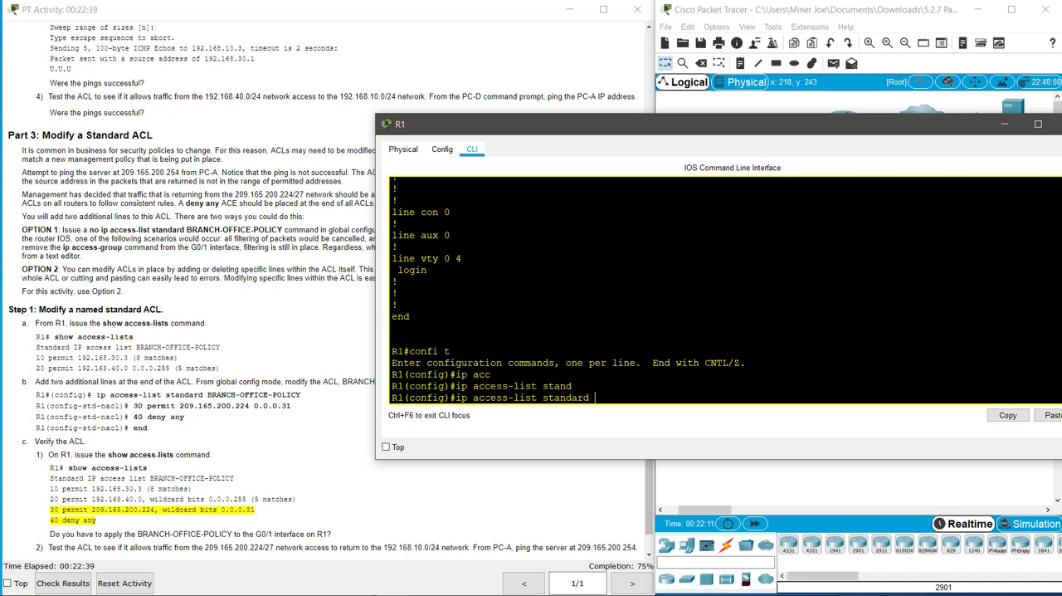
text(BRANCH=OFFICE)
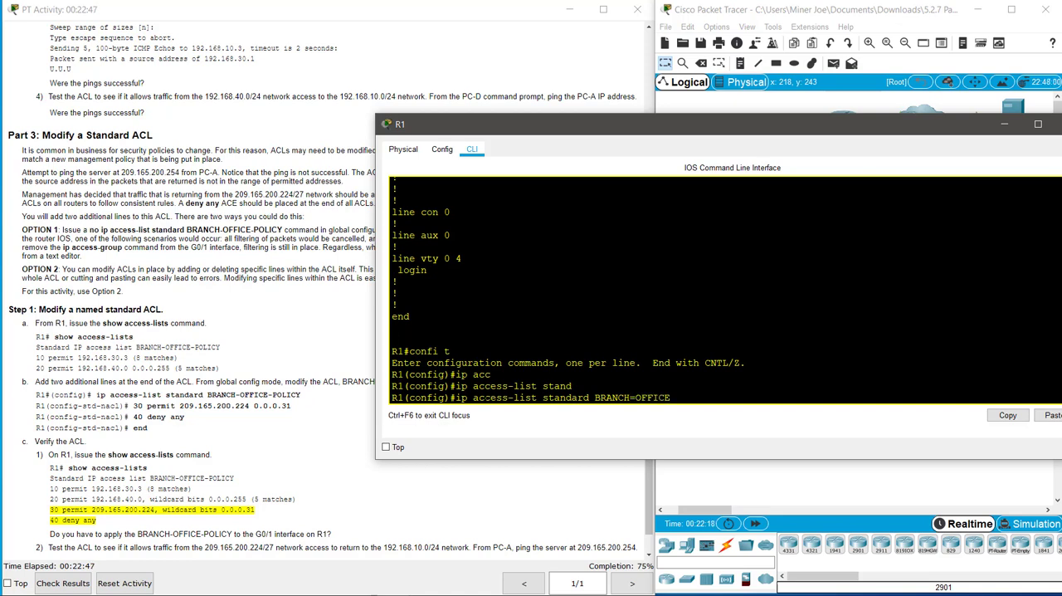
text(-POLICY)
key(Return)
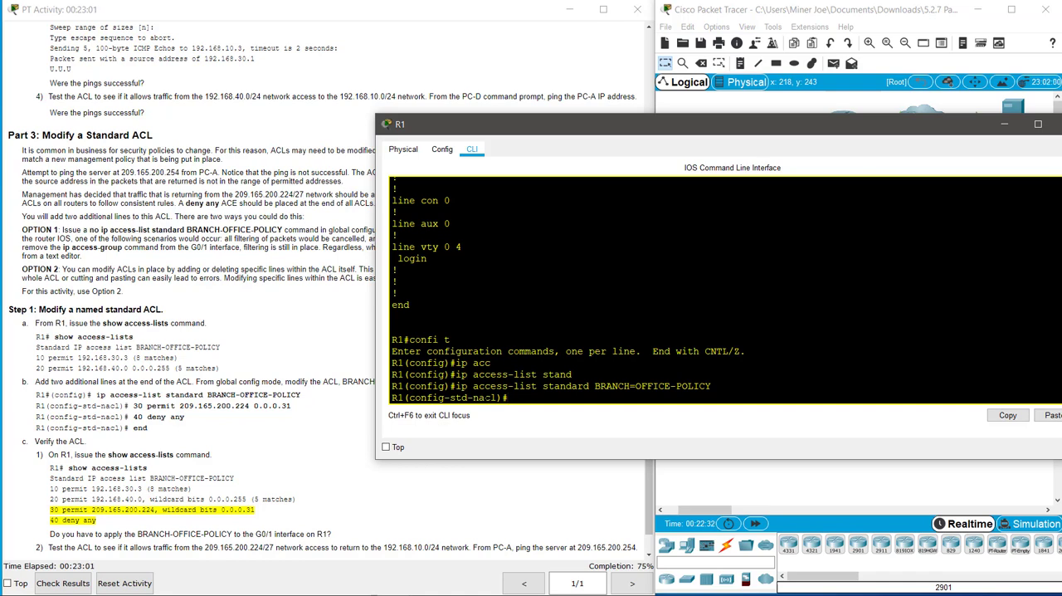
Step: Add entry 30 to the access list, permitting 209.165.200.224 with wildcard 0.0.0.31
text(30 permit 209.165.200.22)
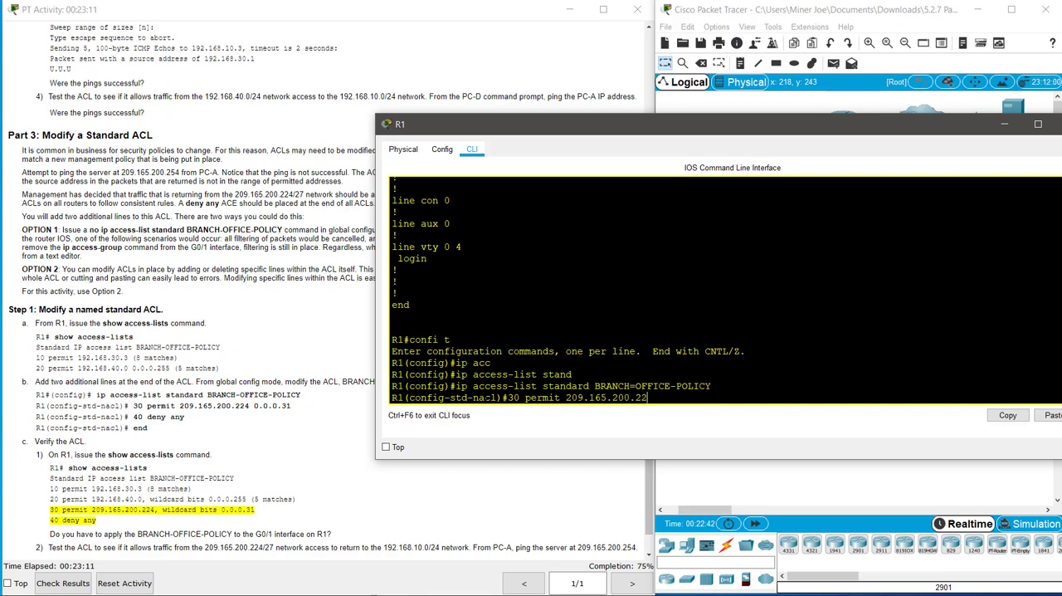
text(4 0.0.0.31)
key(Return)
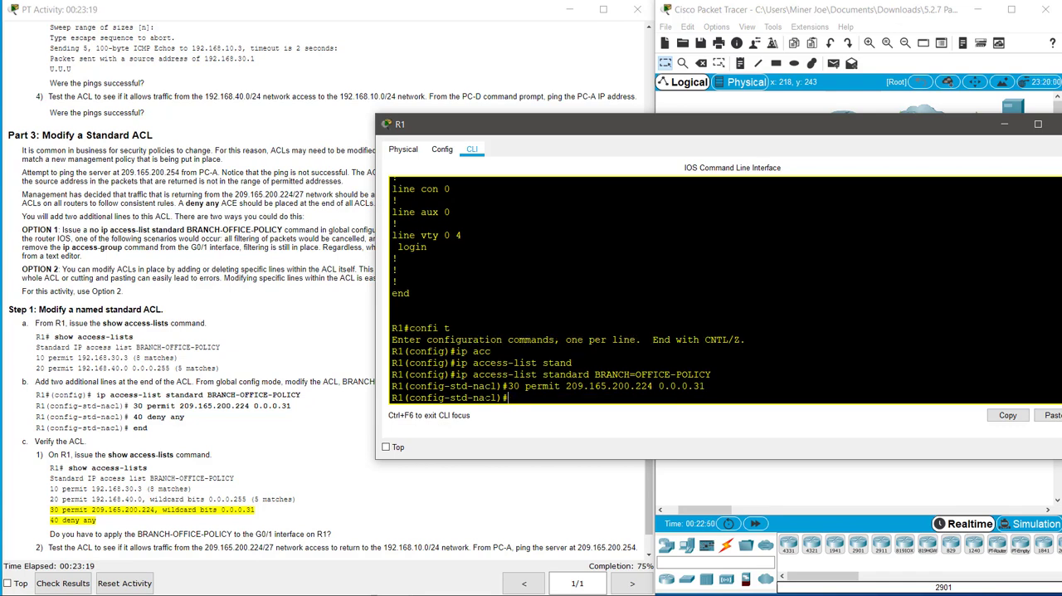
Step: Add entry 40 denying any source to the access list and end configuration mode
text(40 deny any)
key(Return)
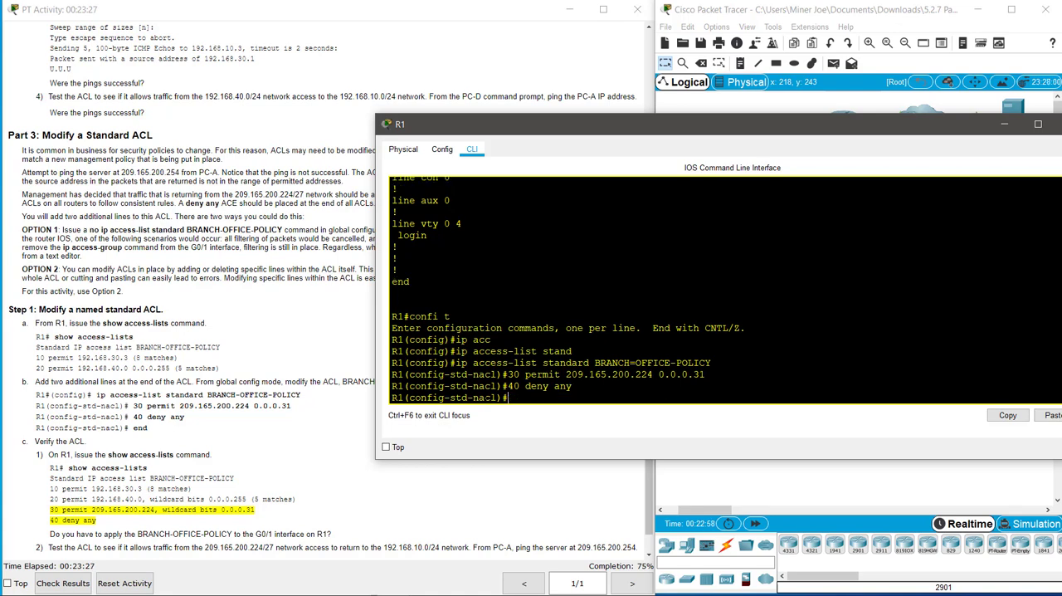
text(end)
key(Return)
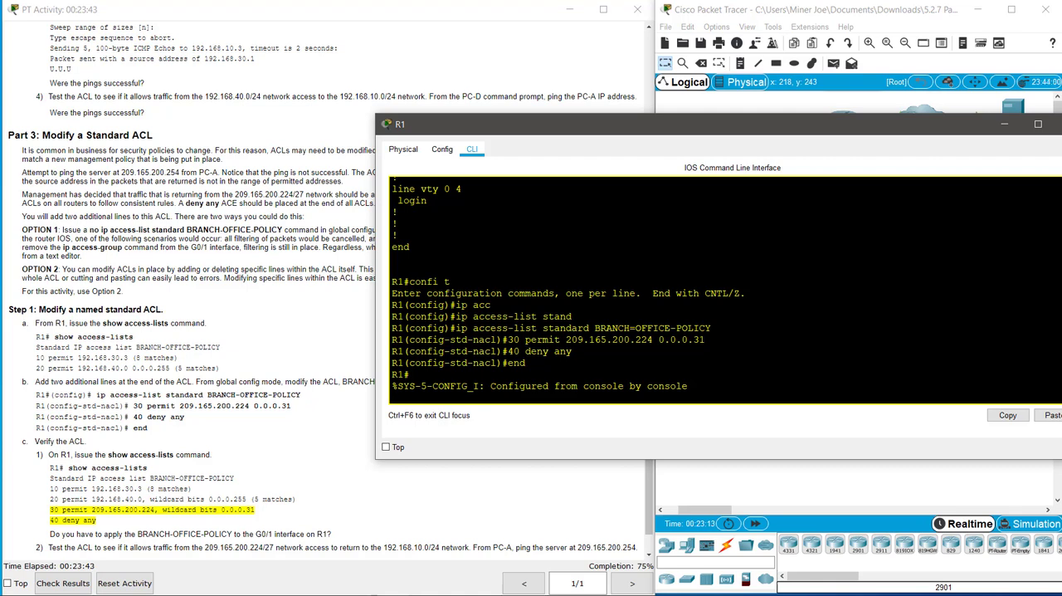
key(Return)
key(Return)
key(Return)
text(show access-lists)
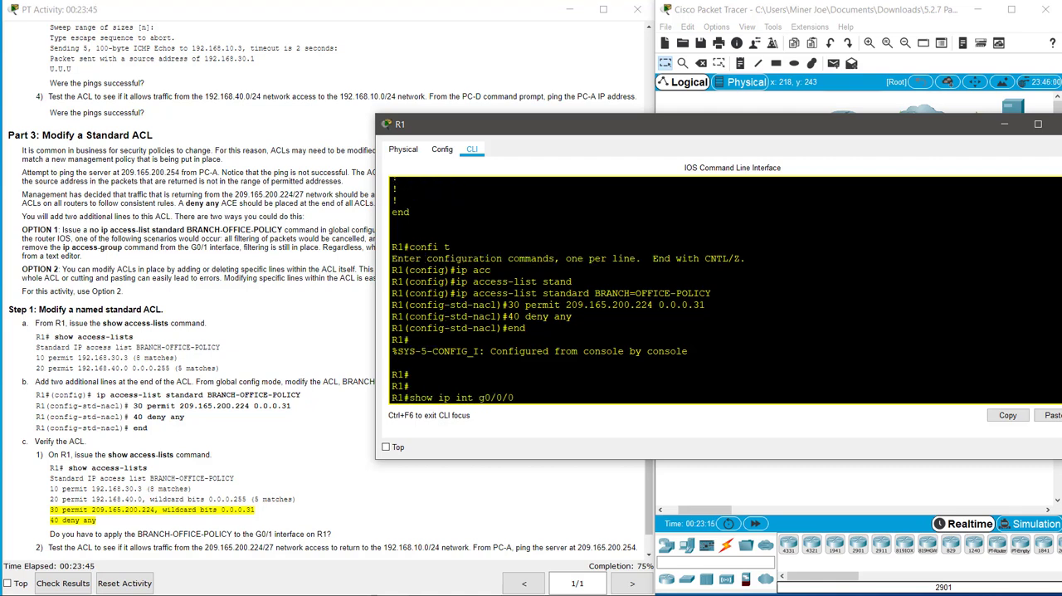
key(BackSpace)
key(BackSpace)
key(BackSpace)
key(BackSpace)
key(BackSpace)
key(BackSpace)
key(BackSpace)
key(BackSpace)
key(BackSpace)
key(BackSpace)
key(BackSpace)
key(BackSpace)
key(BackSpace)
key(BackSpace)
key(BackSpace)
key(BackSpace)
key(BackSpace)
Step: Enter global configuration mode on R1 and open the standard named access list BRANCH-OFFICE-POLICY
text(confi t)
key(Return)
text(ip acc)
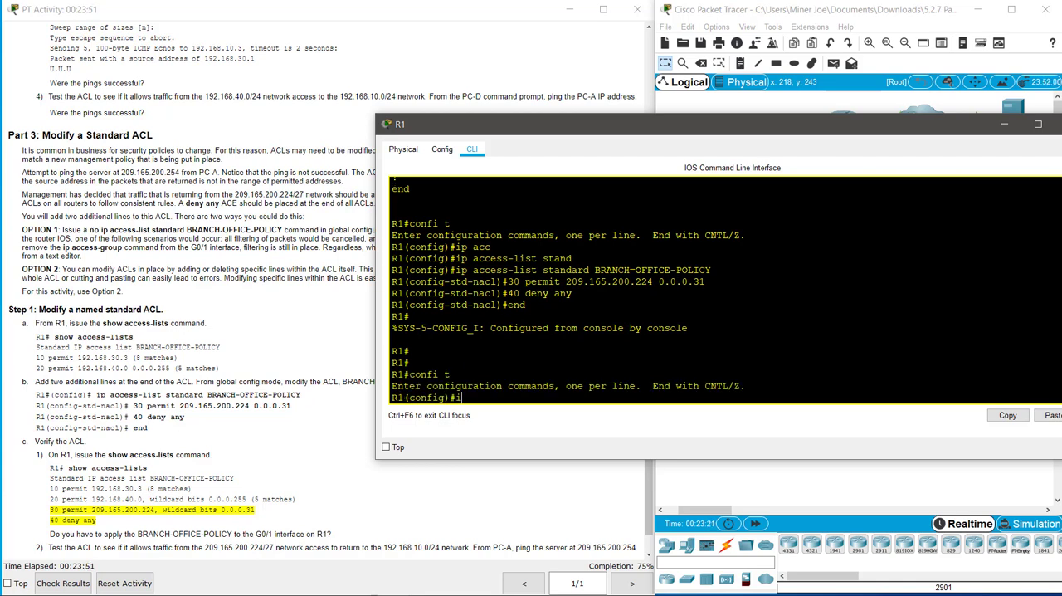
key(Tab)
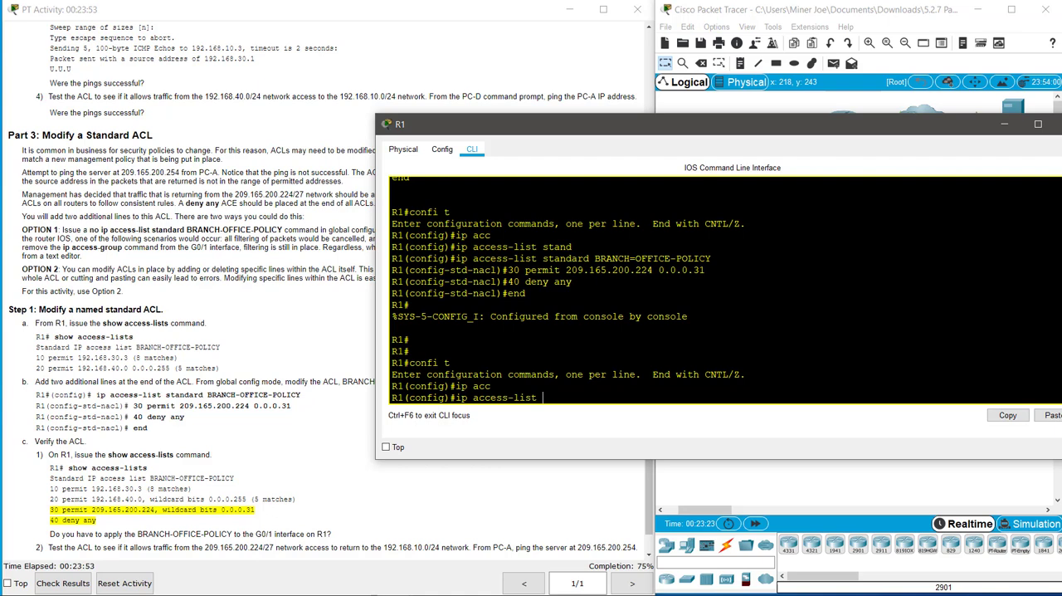
text(st)
key(Tab)
text(q)
key(BackSpace)
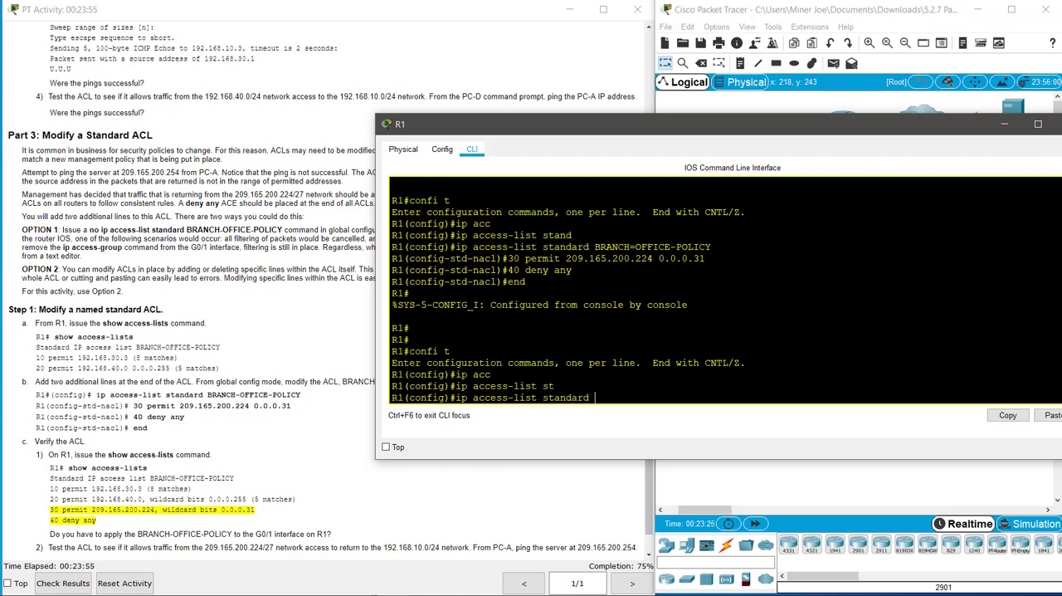
text(BRANCH-OFFICE-POLICY)
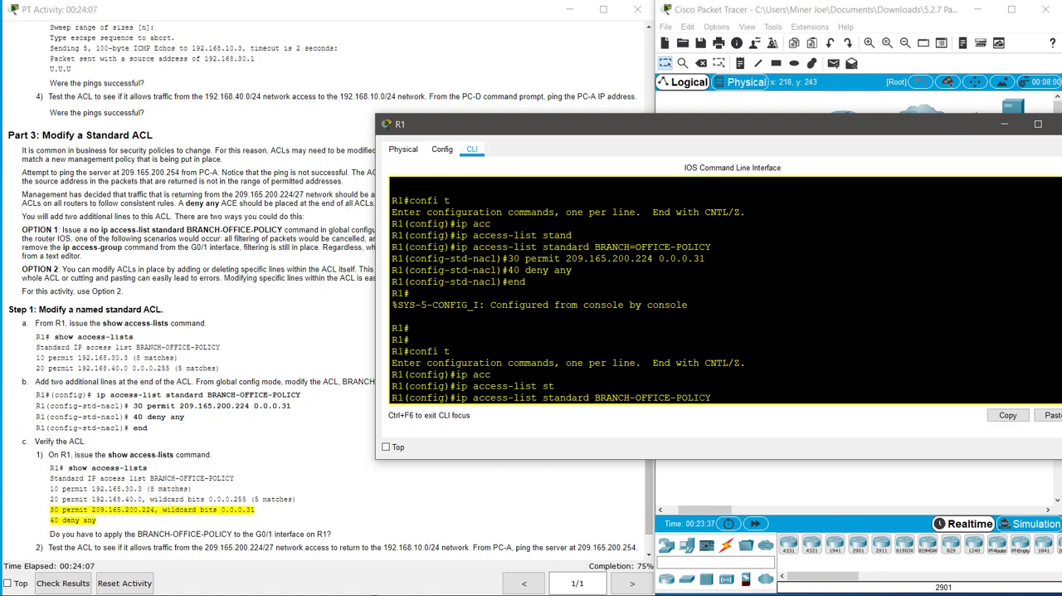
key(Return)
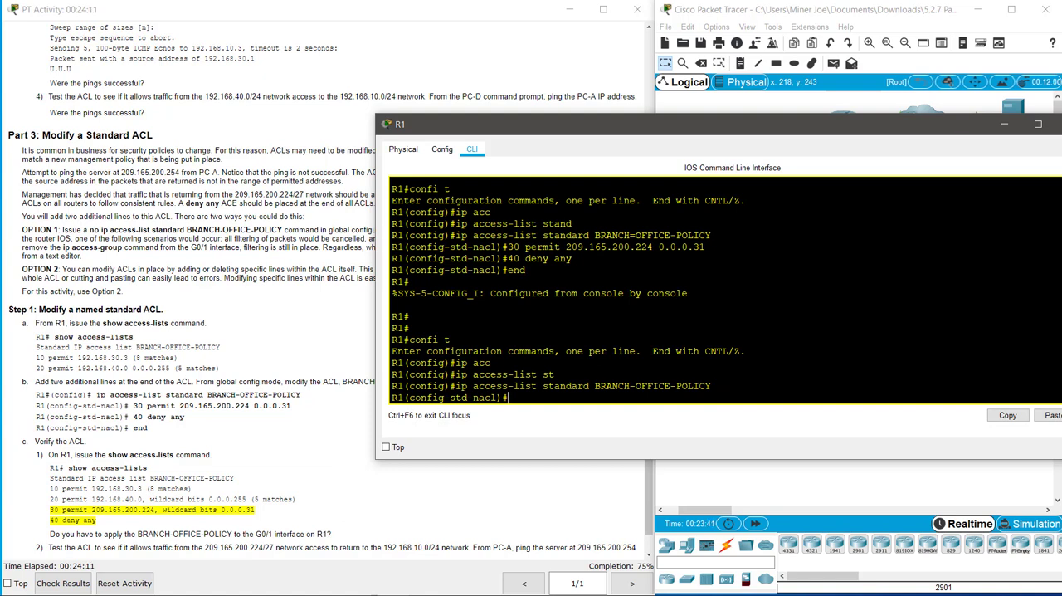
Step: Add entry 30 to BRANCH-OFFICE-POLICY, permitting 209.165.200.224 with wildcard 0.0.0.31
text(40 deny any)
key(Up)
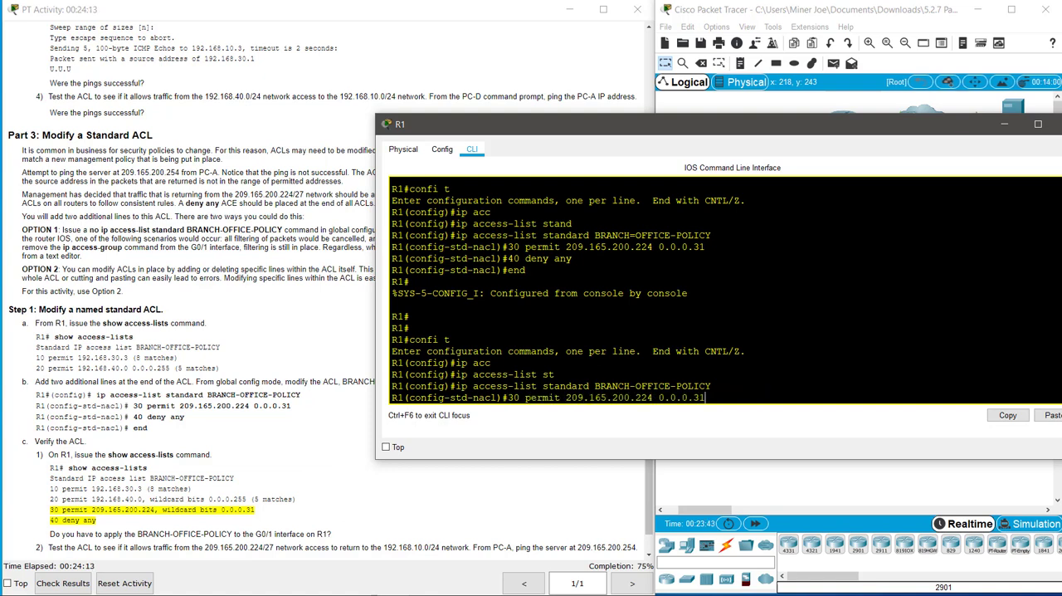
key(Return)
Step: Add entry 40 to BRANCH-OFFICE-POLICY, denying any source
key(Up)
key(Up)
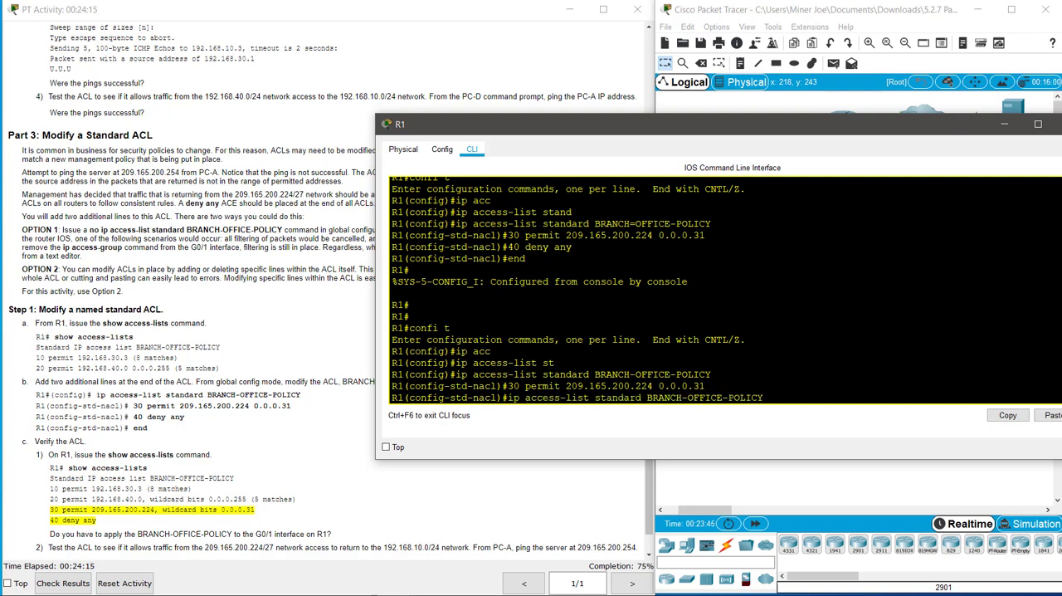
key(Down)
key(Down)
key(Up)
key(Up)
key(Up)
key(Up)
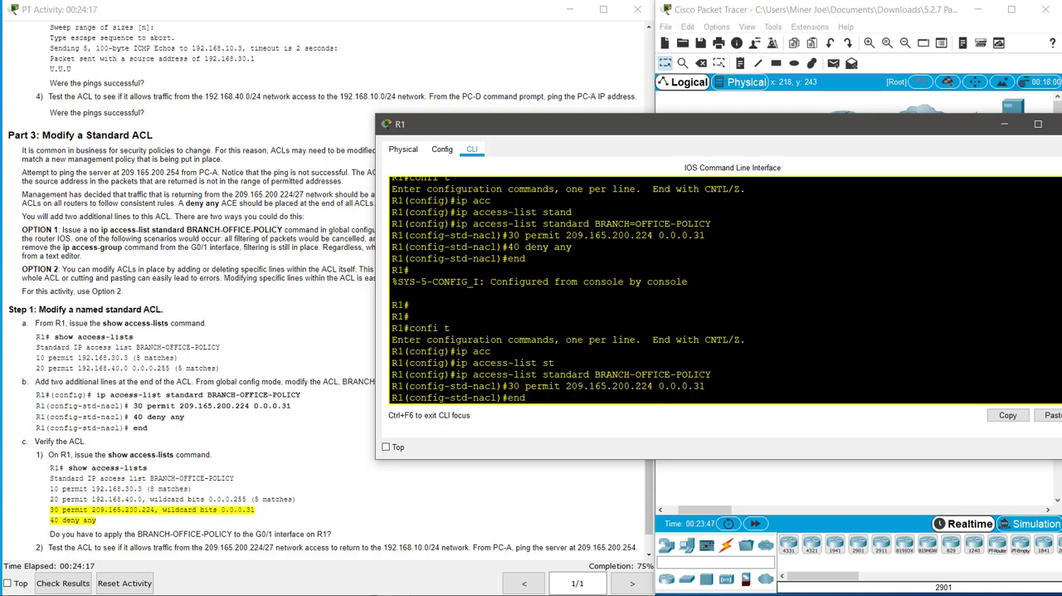
key(Return)
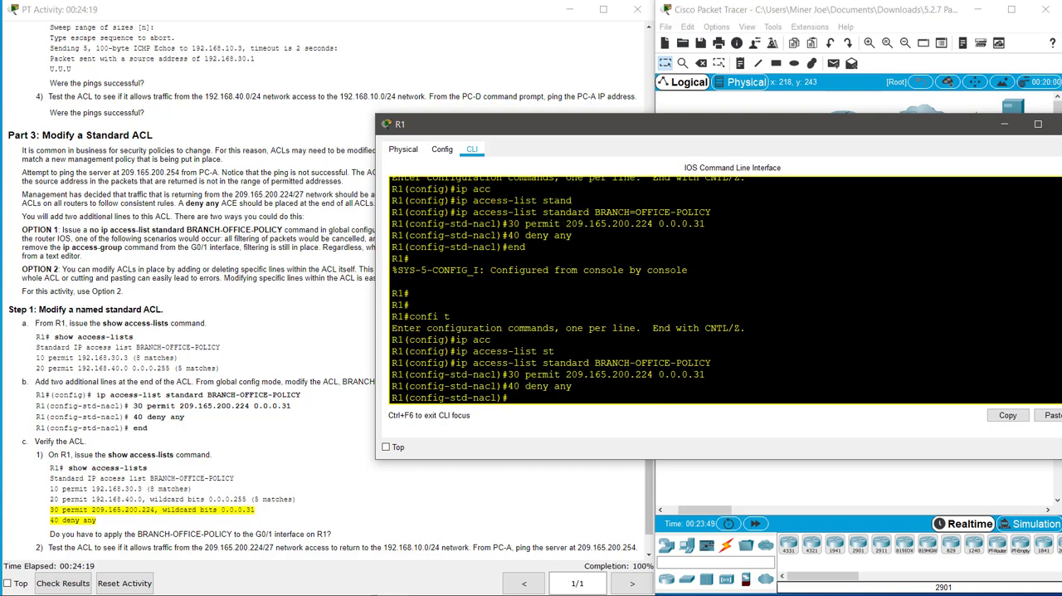
Step: Exit access-list and global configuration modes back to the privileged prompt, and dismiss R1's window to return to the topology
text(exit)
key(Return)
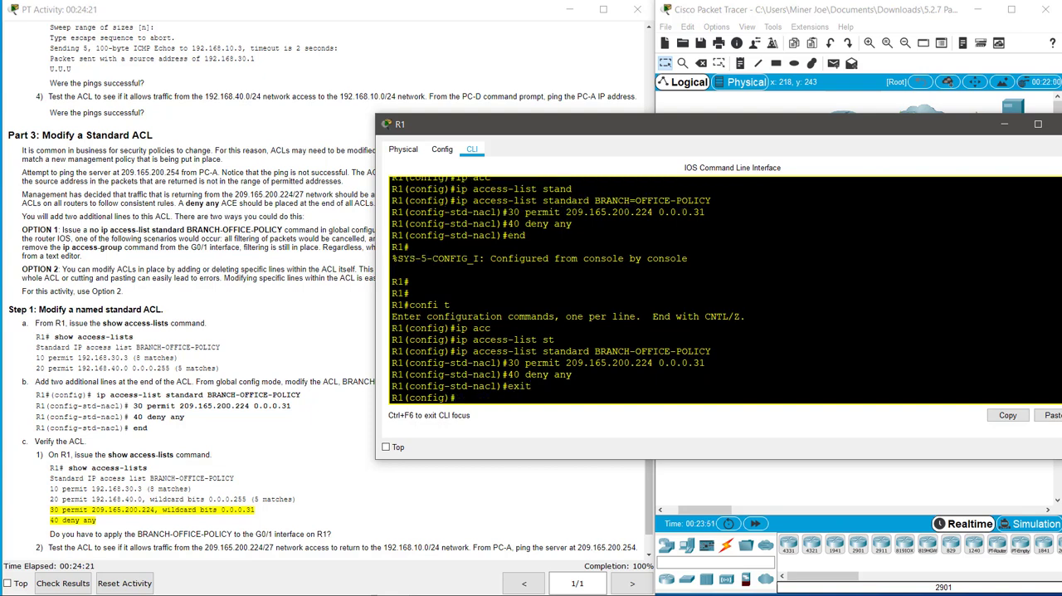
text(exit)
key(Return)
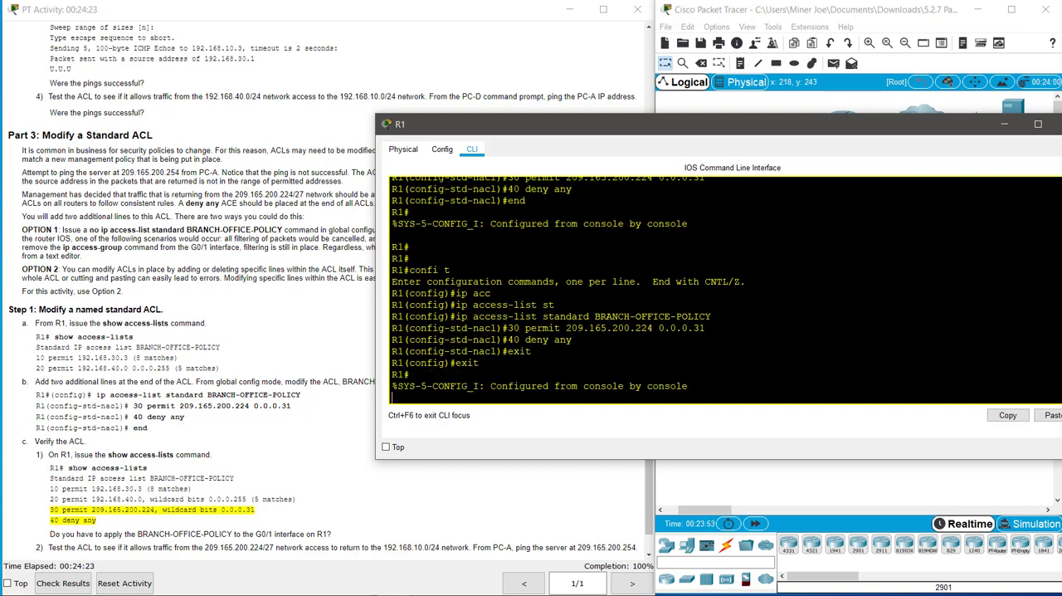
key(Return)
key(Return)
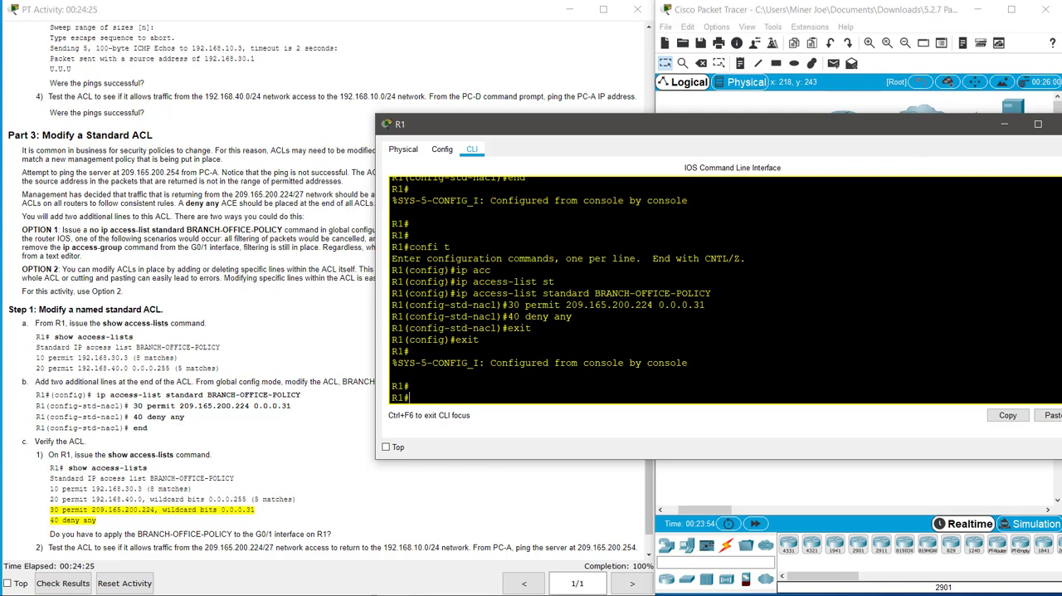
click(1059, 123)
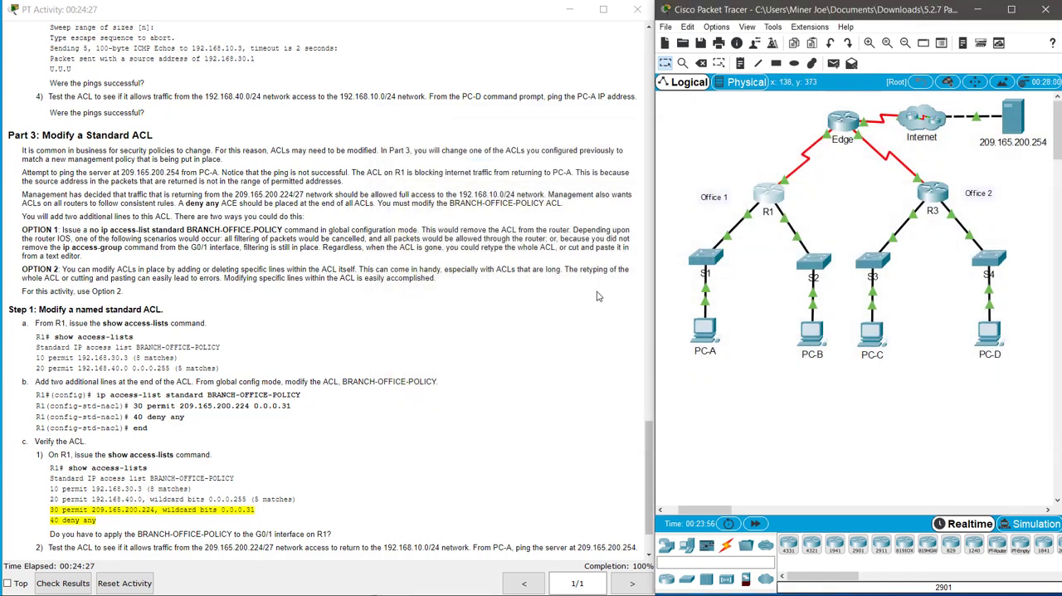